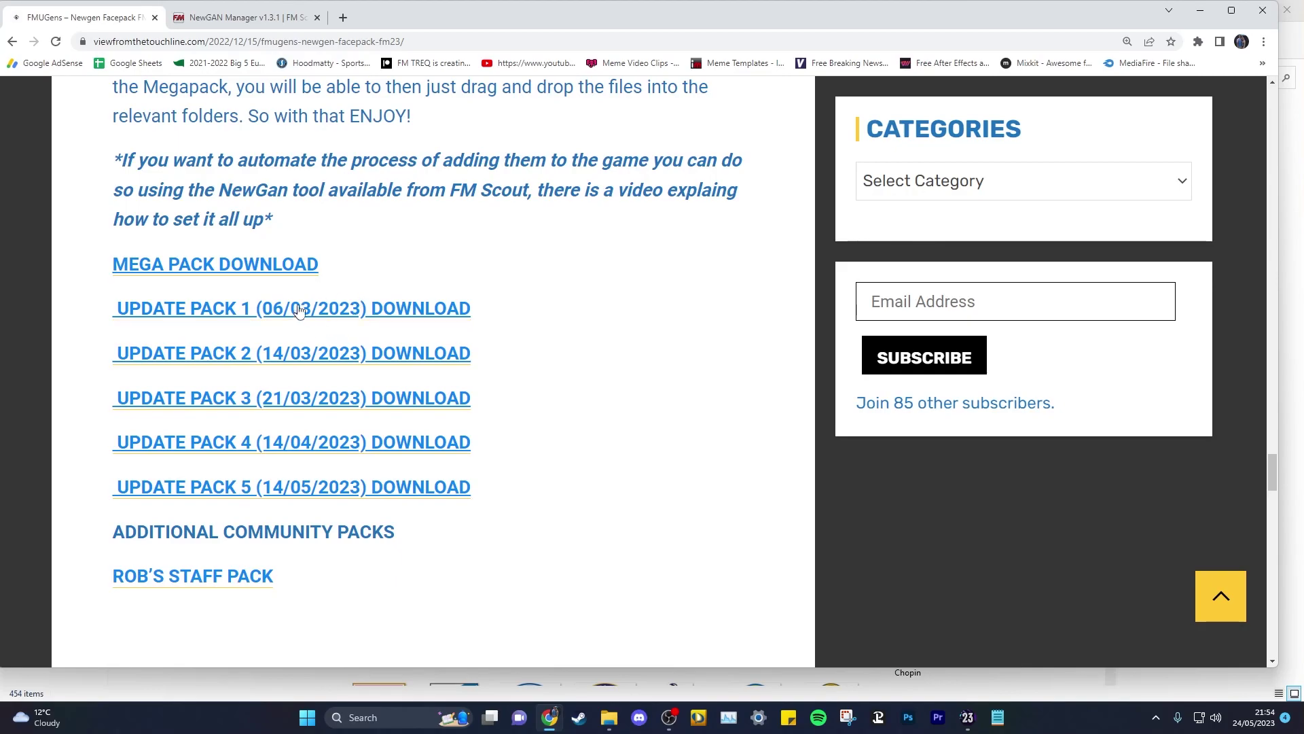
Download the FMUGens MEGAPACK from the Mega Pack download link on the facepack page.
click(273, 273)
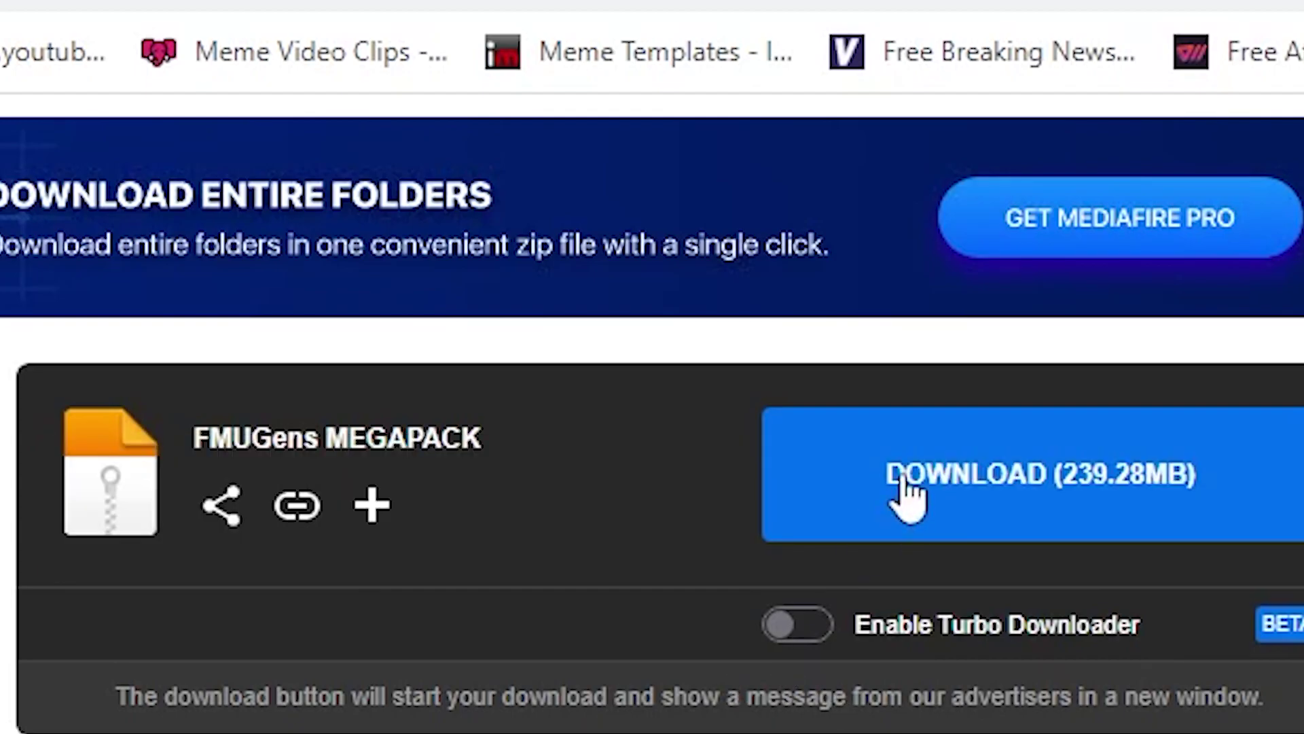
click(829, 201)
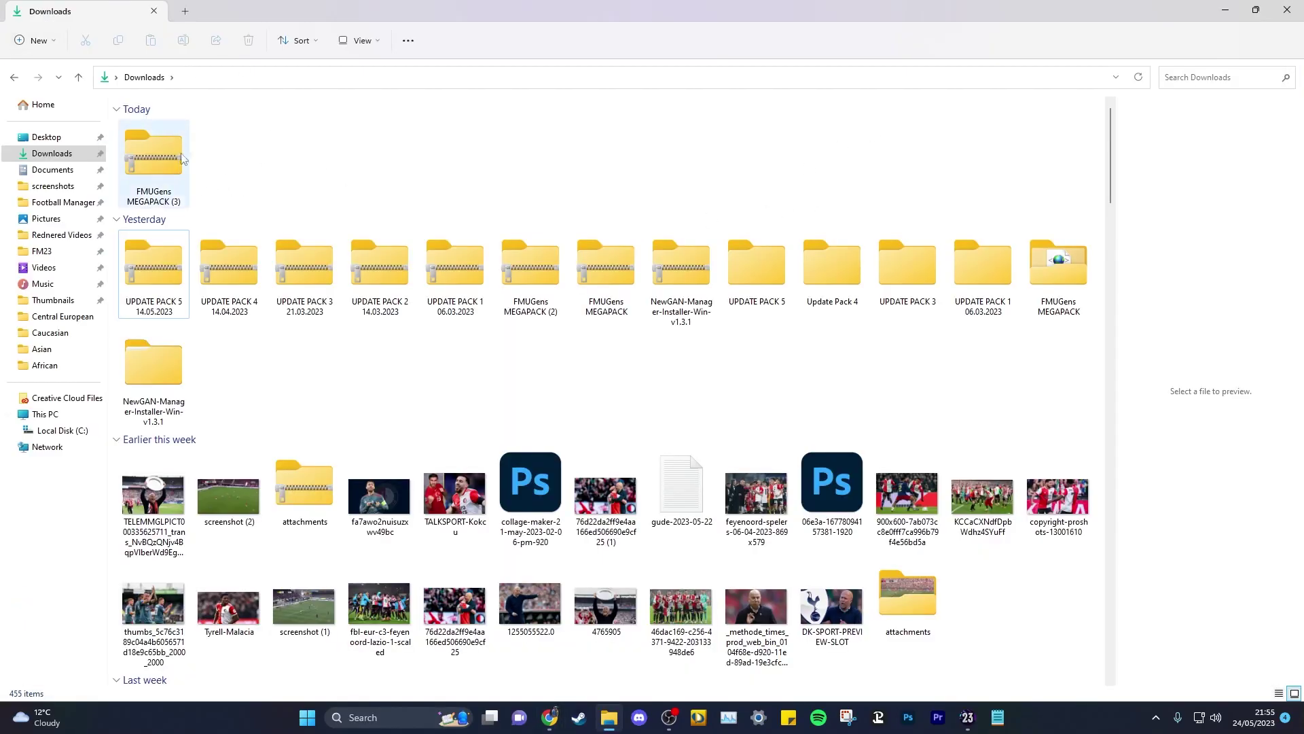
right_click(153, 182)
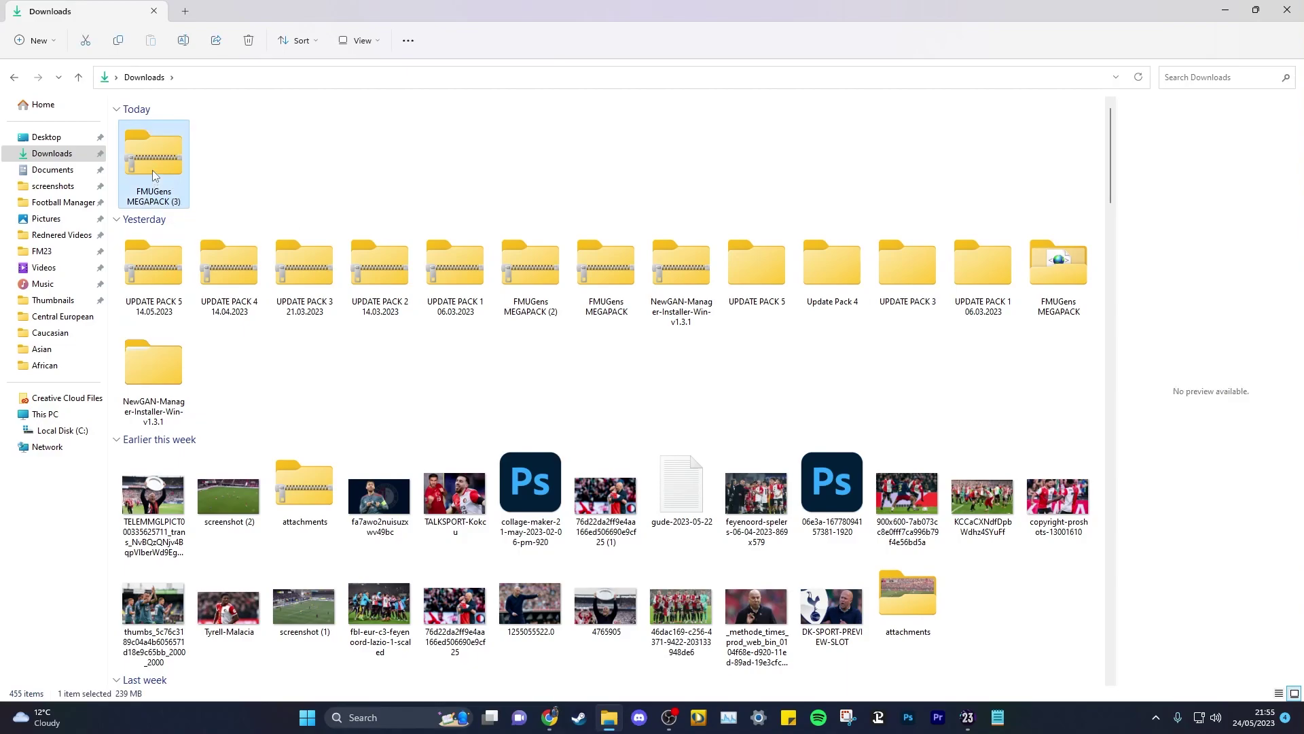
click(227, 460)
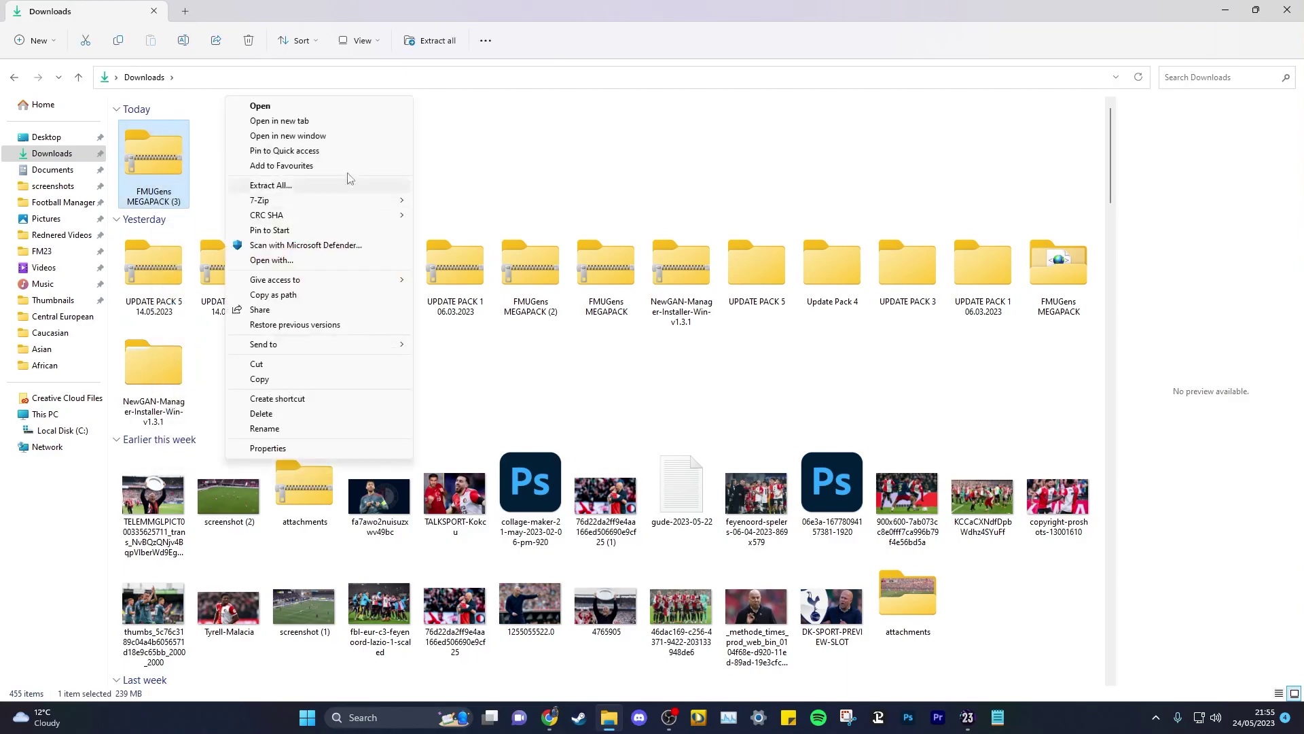
mouse_move(270, 206)
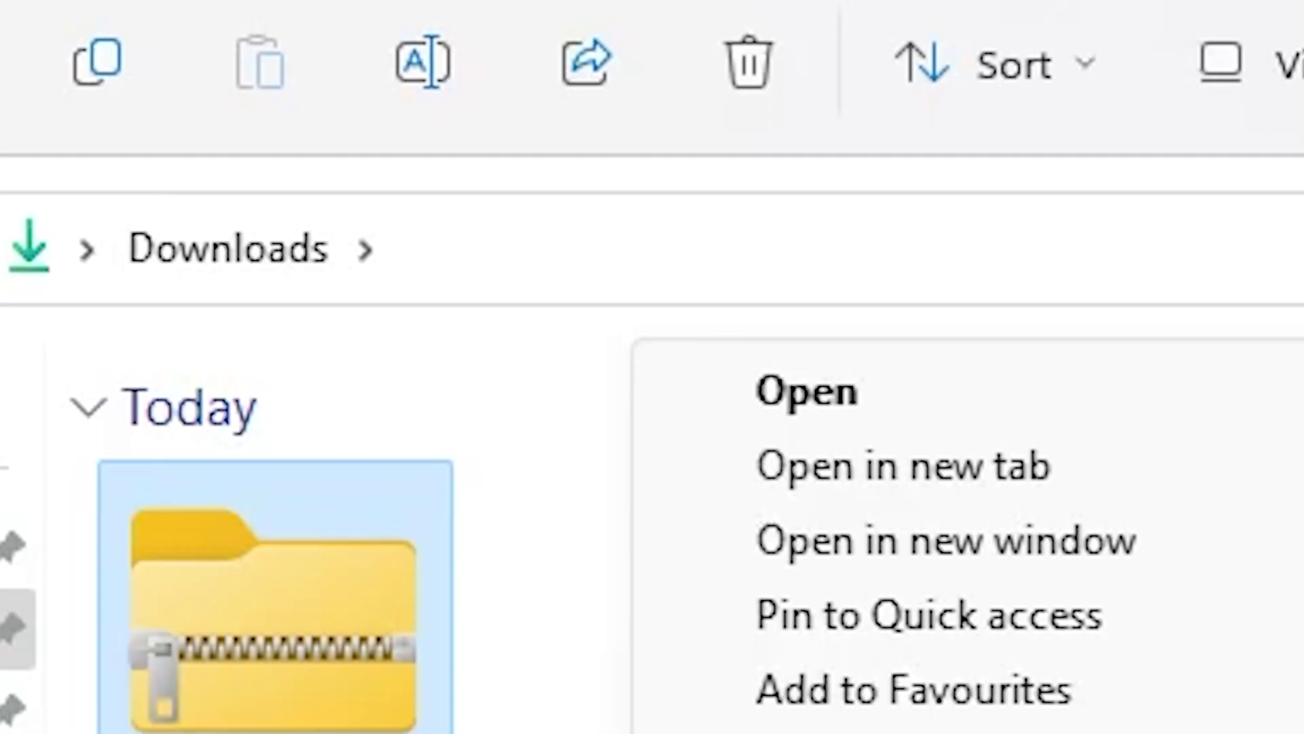
key(Escape)
Open the graphics folder of Football Manager 2023 and locate the FMUGens MEGAPACK folder.
click(63, 201)
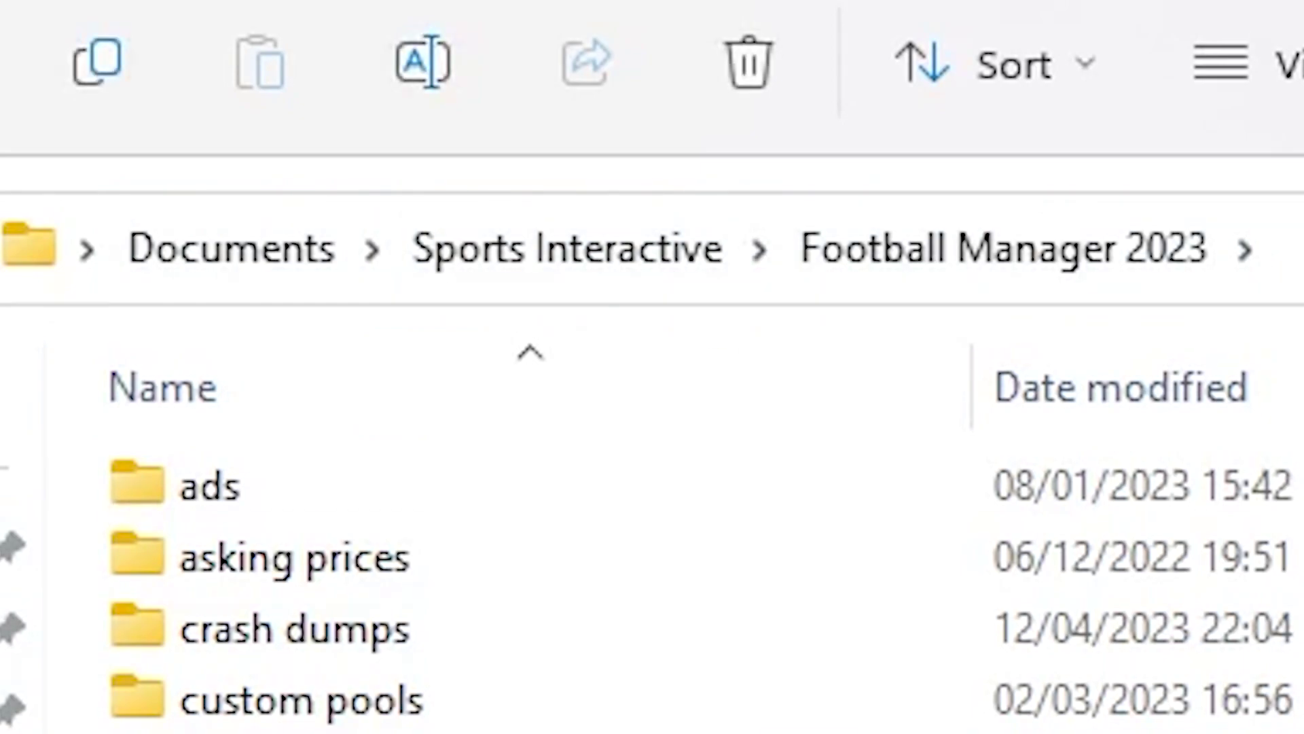
double_click(1034, 448)
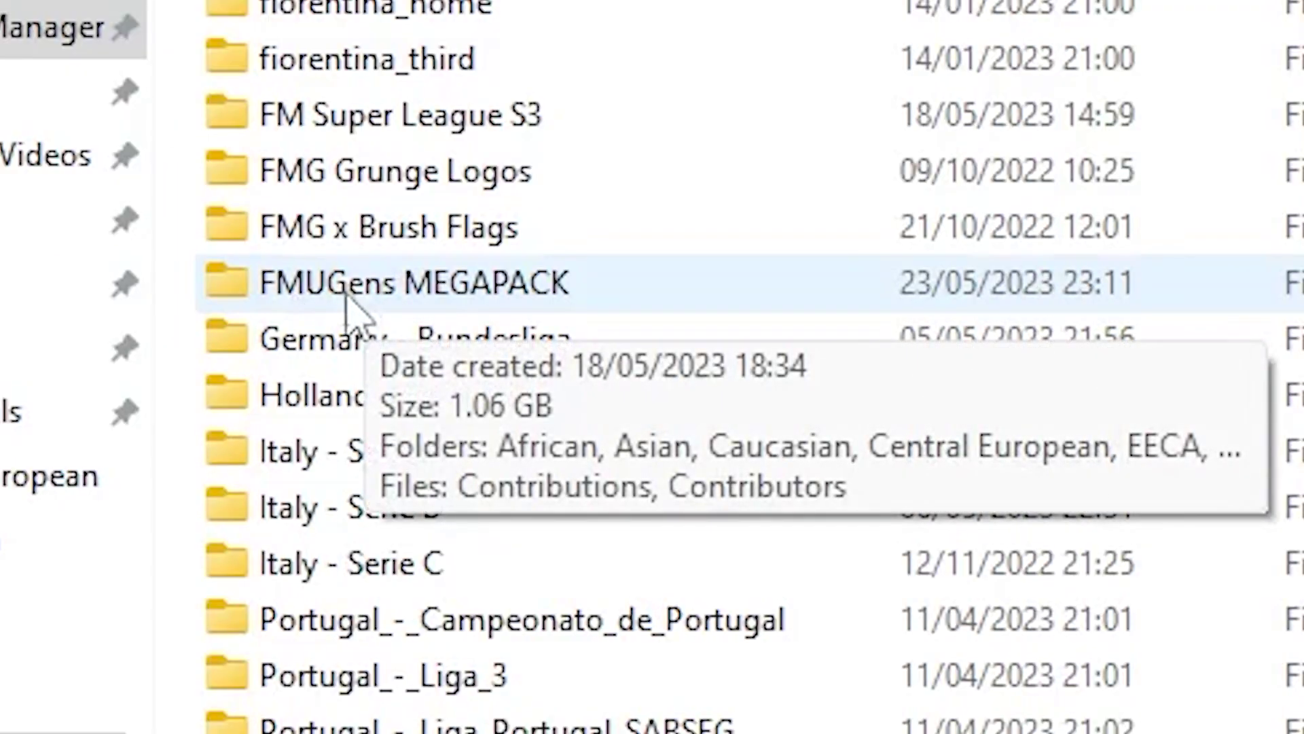
mouse_move(492, 299)
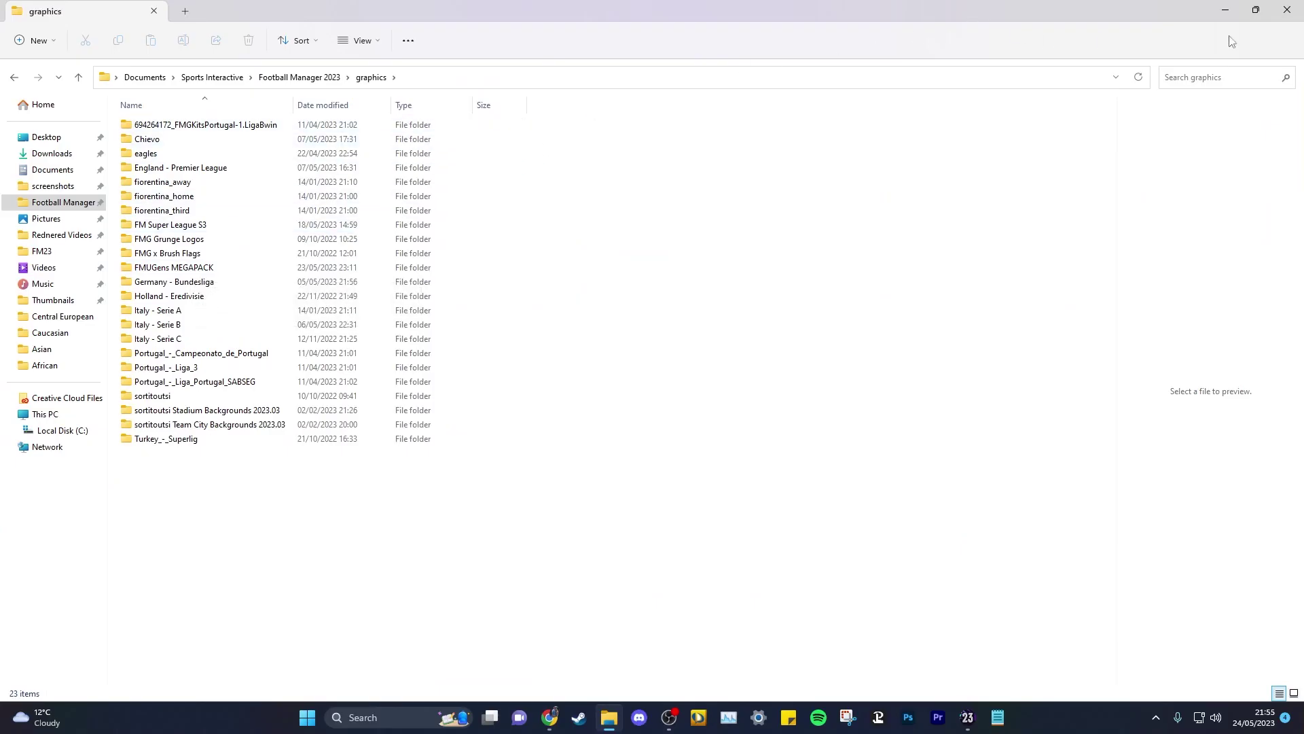
Extract the UPDATE PACK 1 06.03.2023 archive directly into the Downloads folder with 7-Zip.
key(alt+Tab)
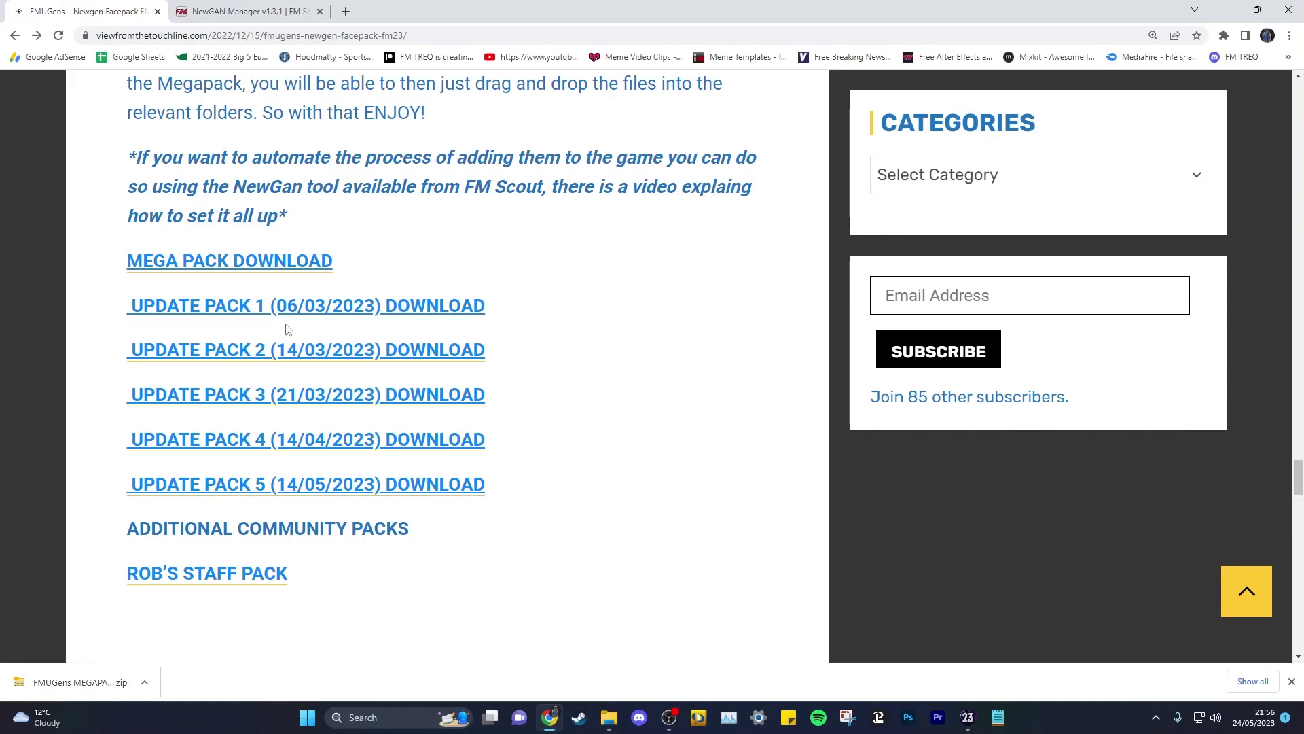
click(1227, 13)
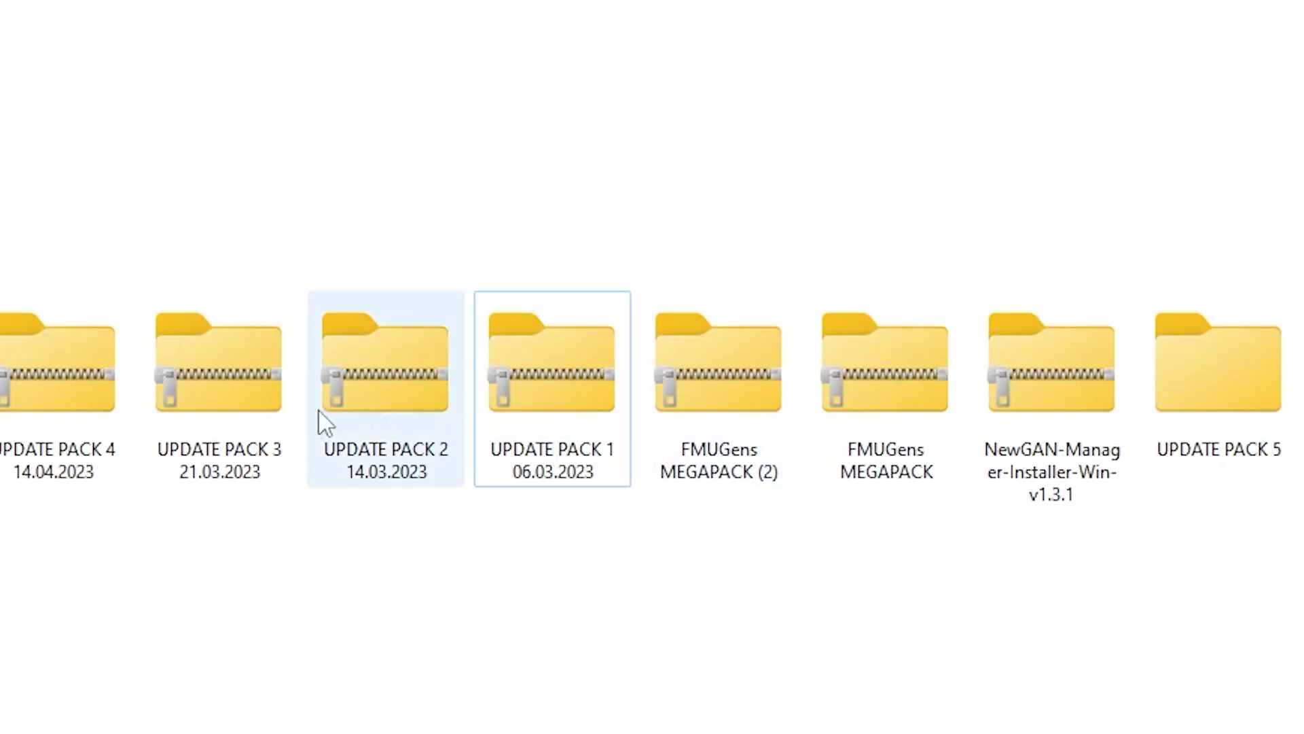
right_click(569, 402)
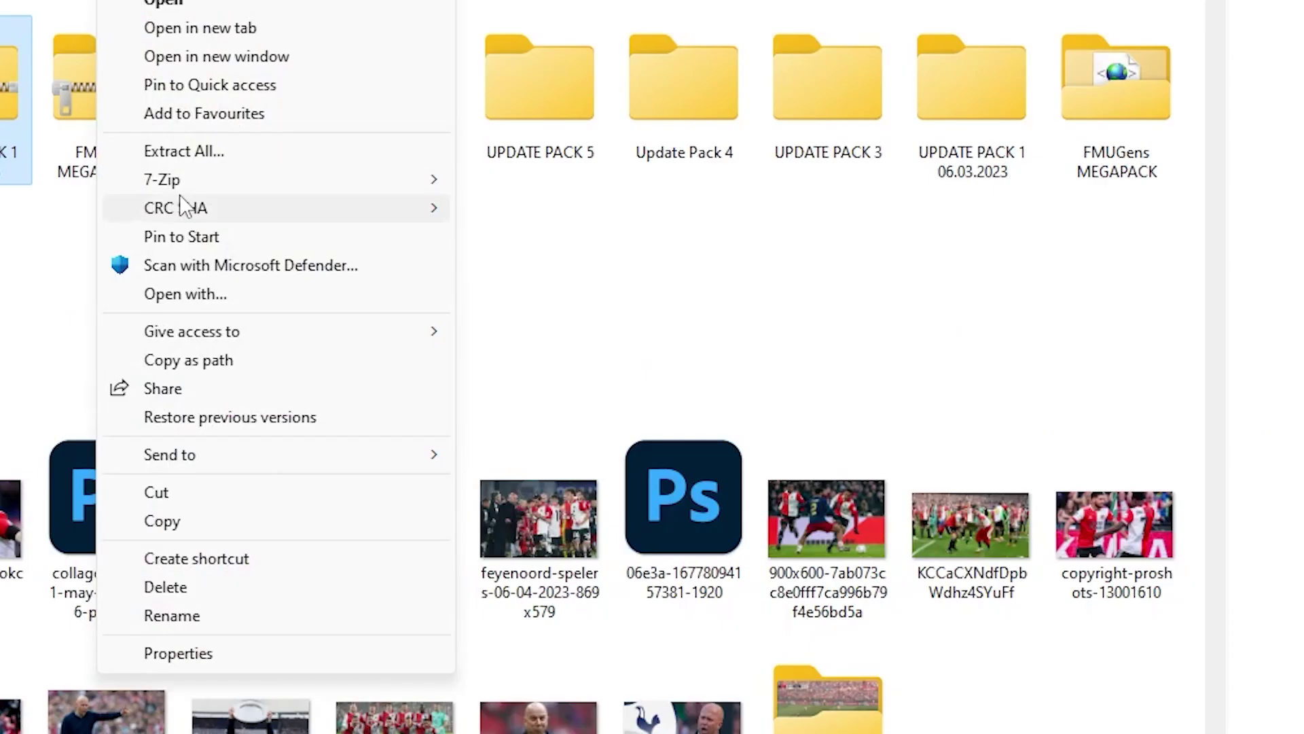
mouse_move(204, 180)
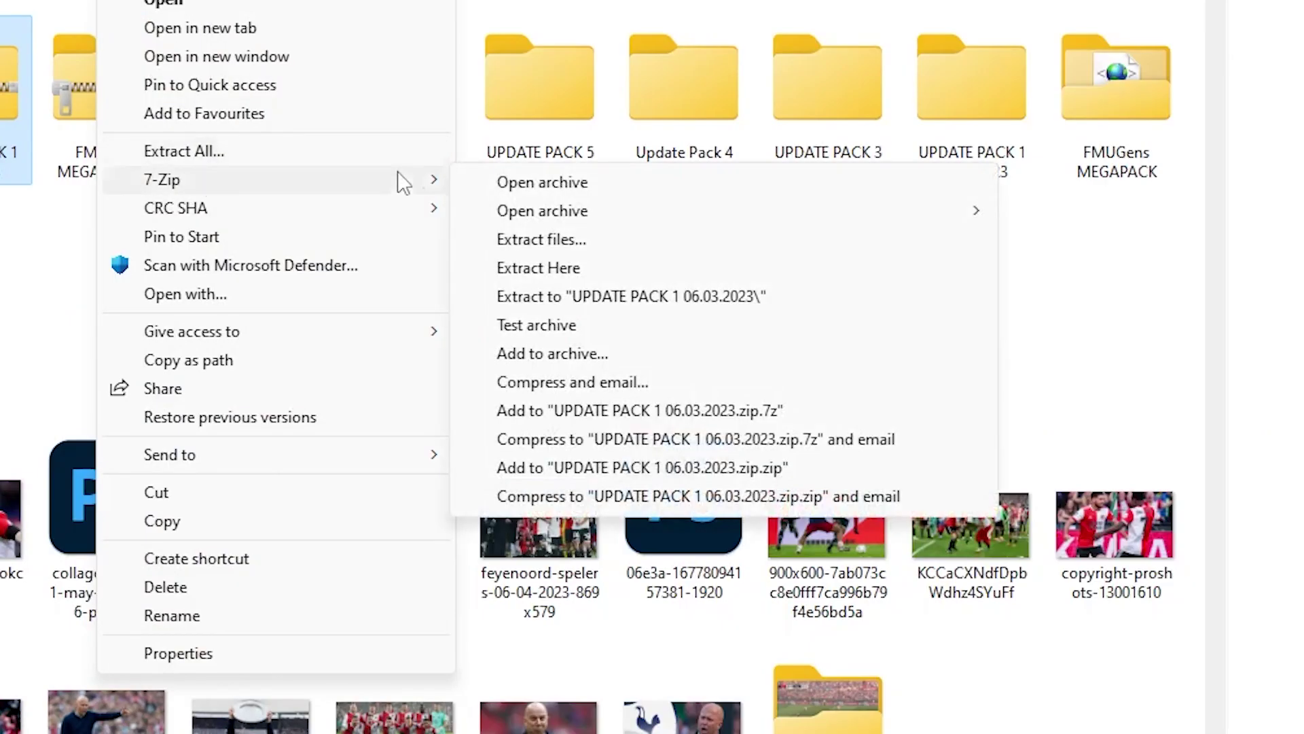
click(538, 268)
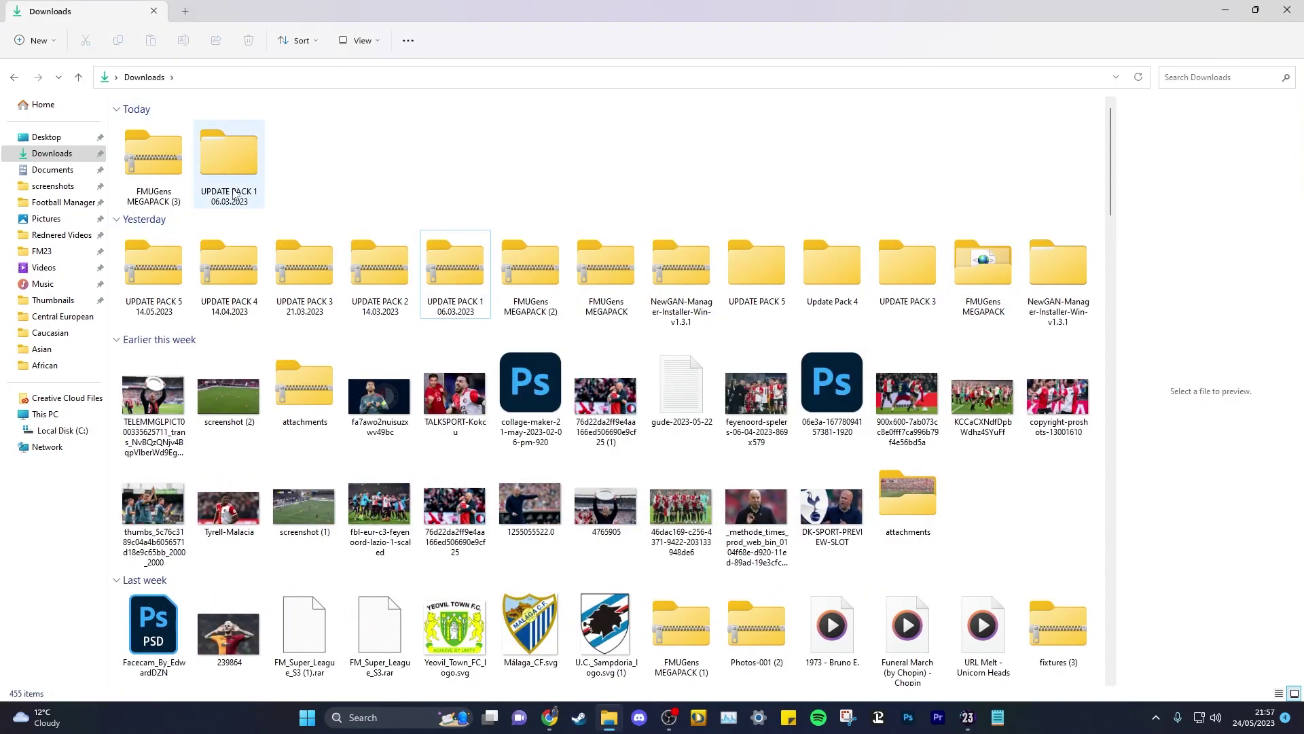
Cut all the folders inside the extracted UPDATE PACK 1 06.03.2023 folder.
click(225, 180)
double_click(222, 179)
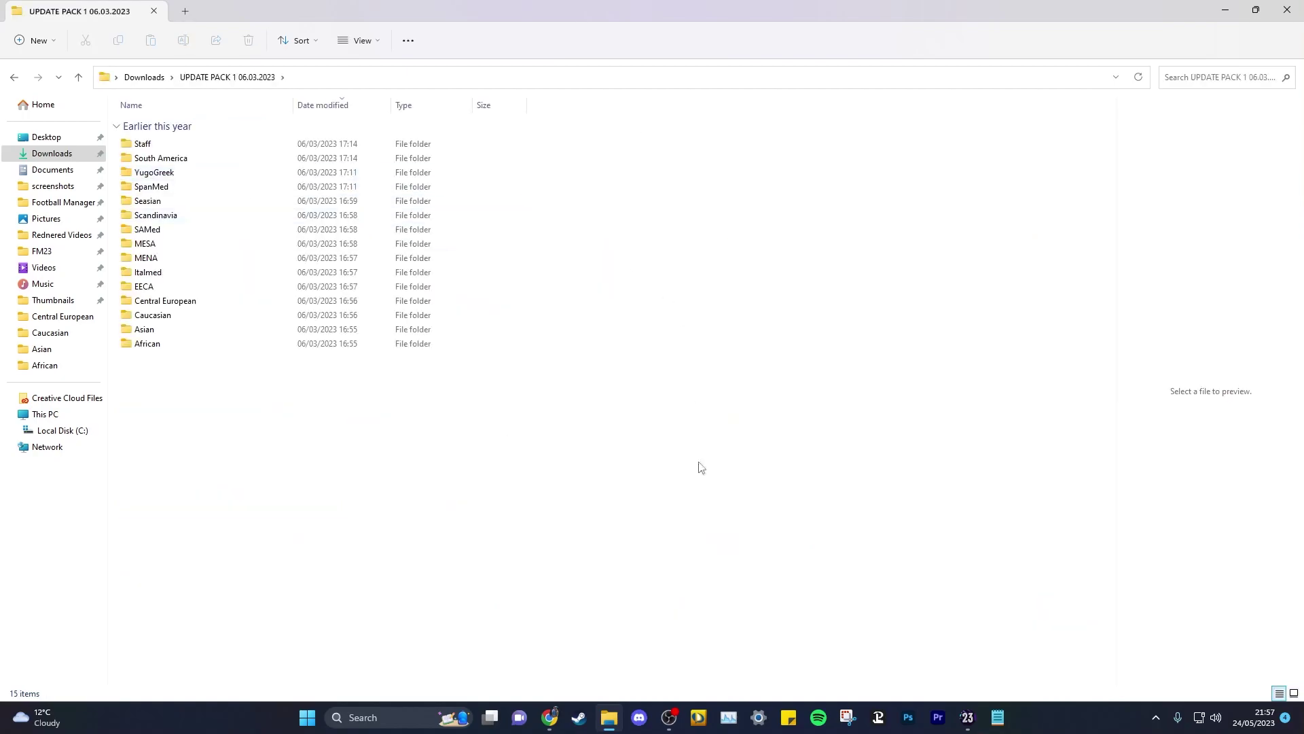
drag(520, 401, 225, 187)
right_click(226, 190)
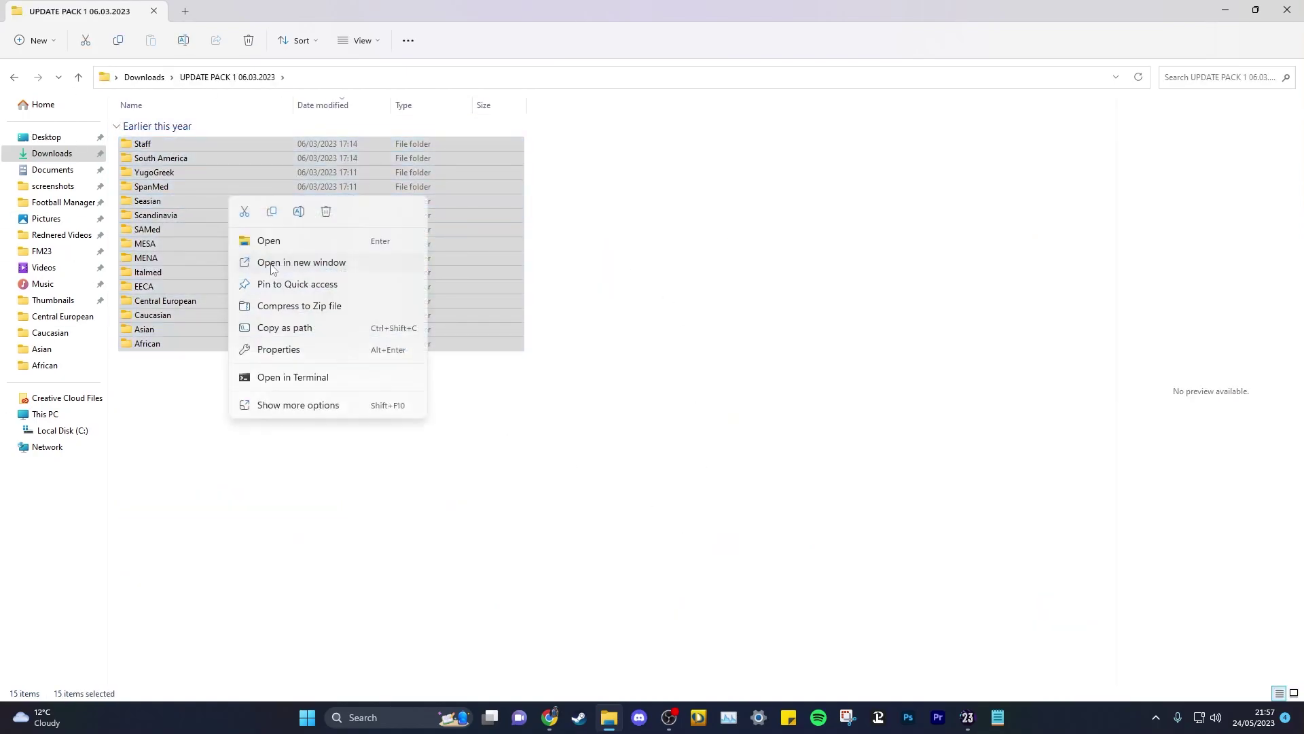
click(243, 214)
Check the destination subfolders of FMUGens MEGAPACK within the Football Manager 2023 graphics folder.
click(51, 203)
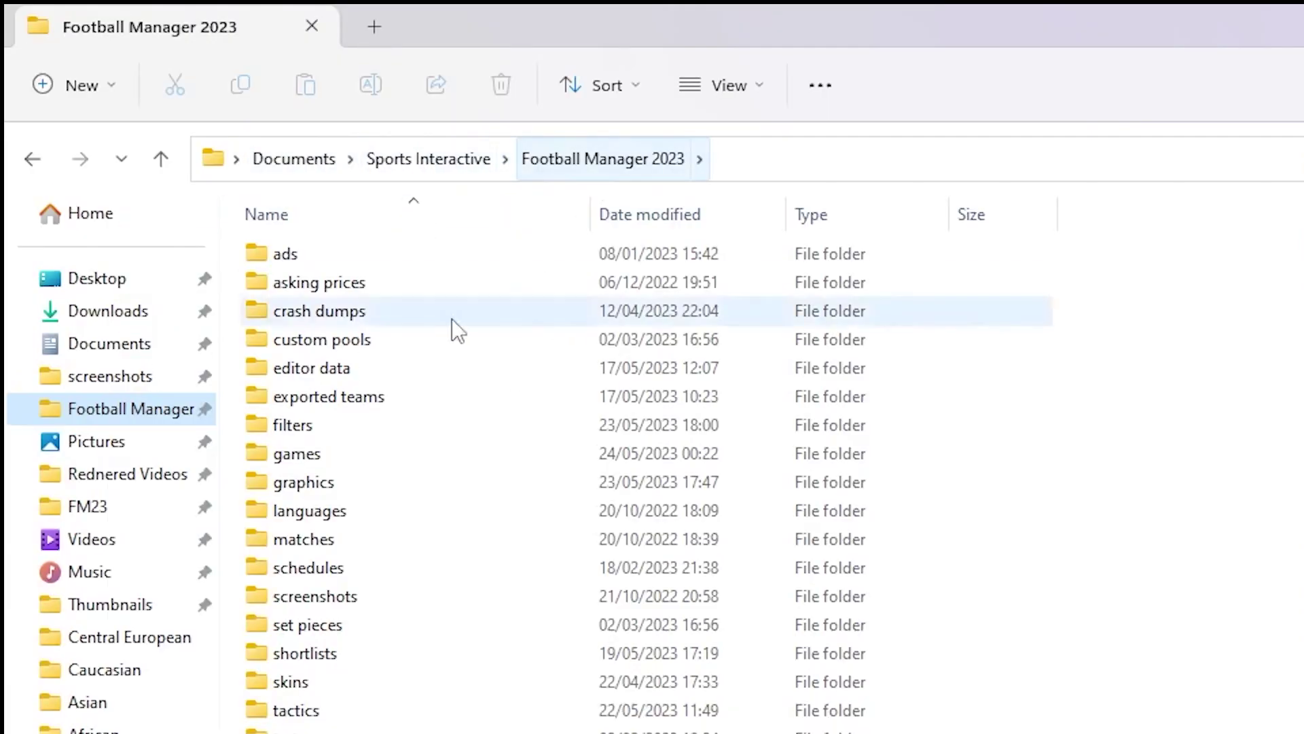
double_click(304, 482)
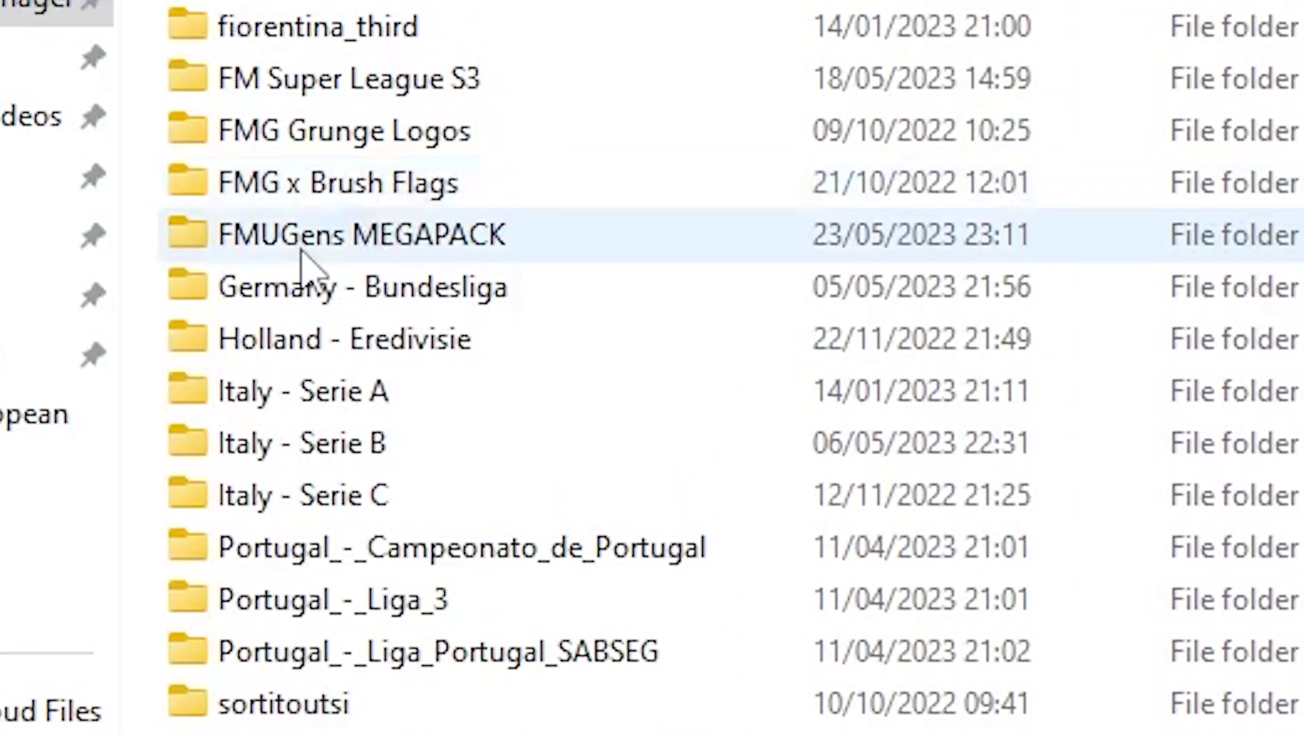
double_click(309, 253)
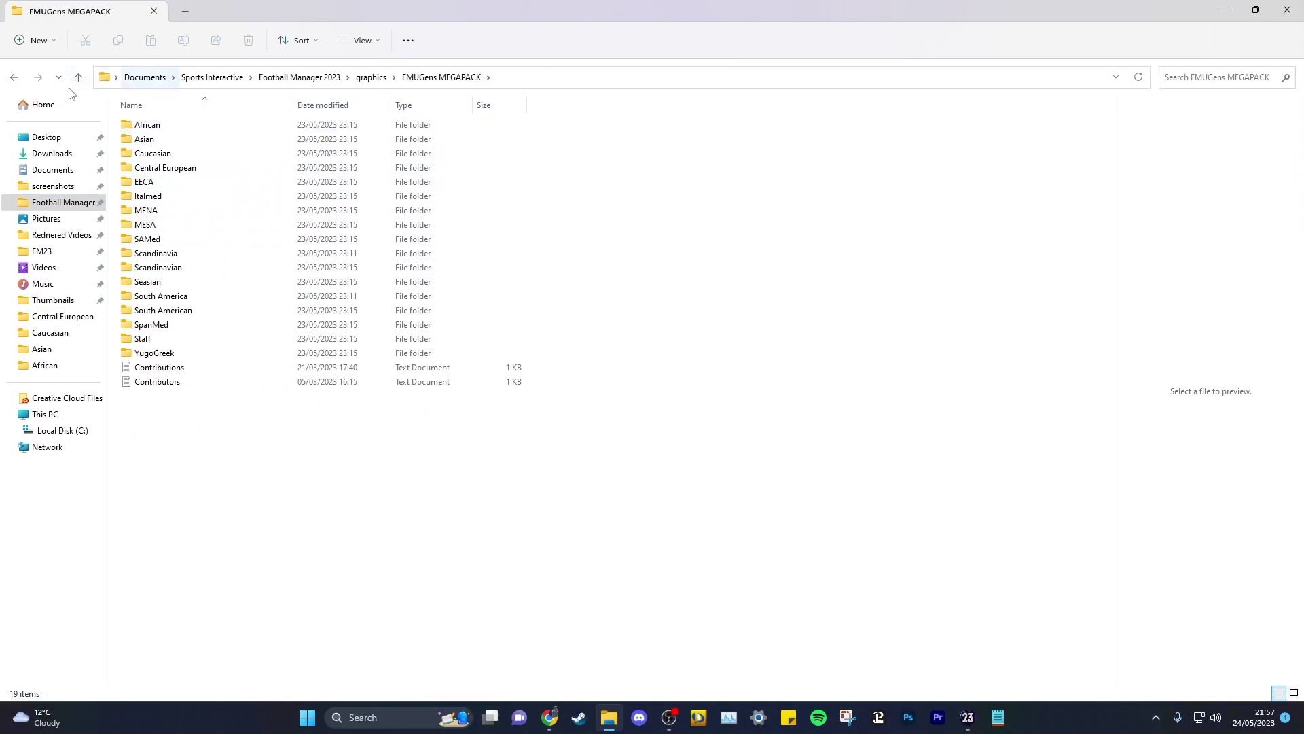
click(14, 77)
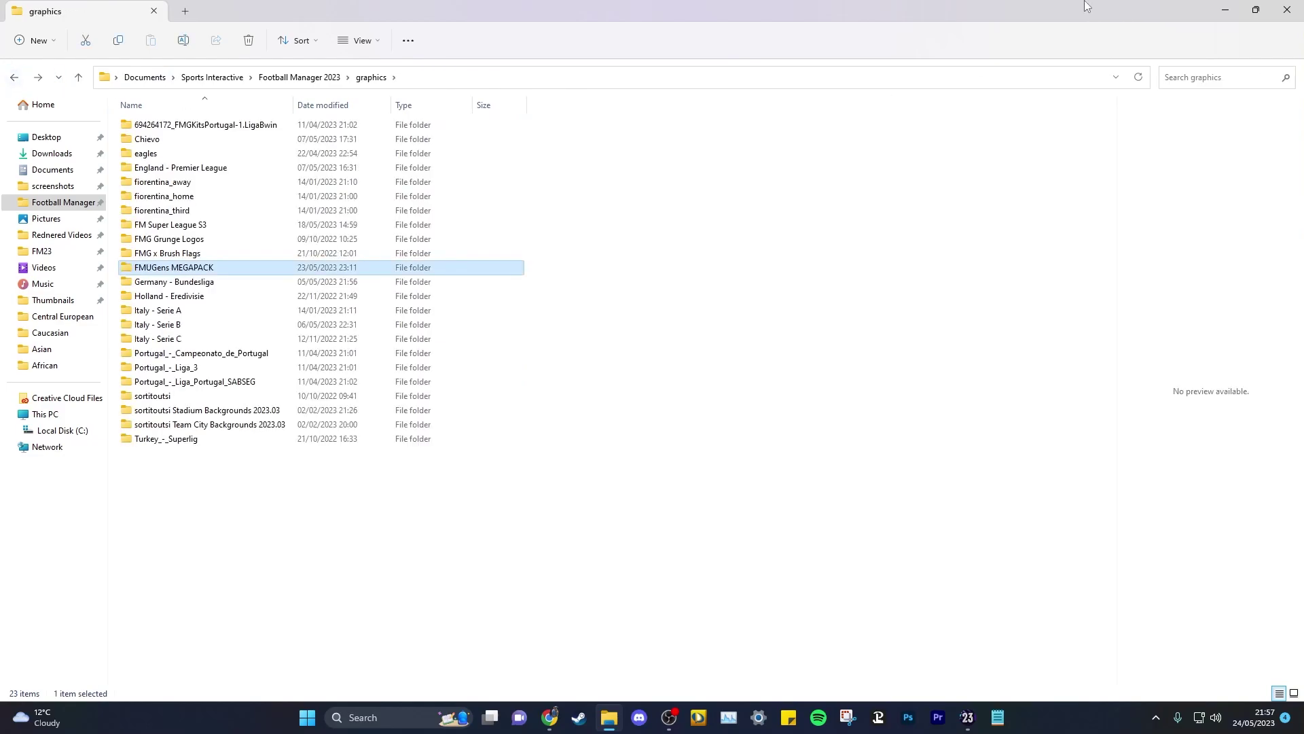
click(1222, 12)
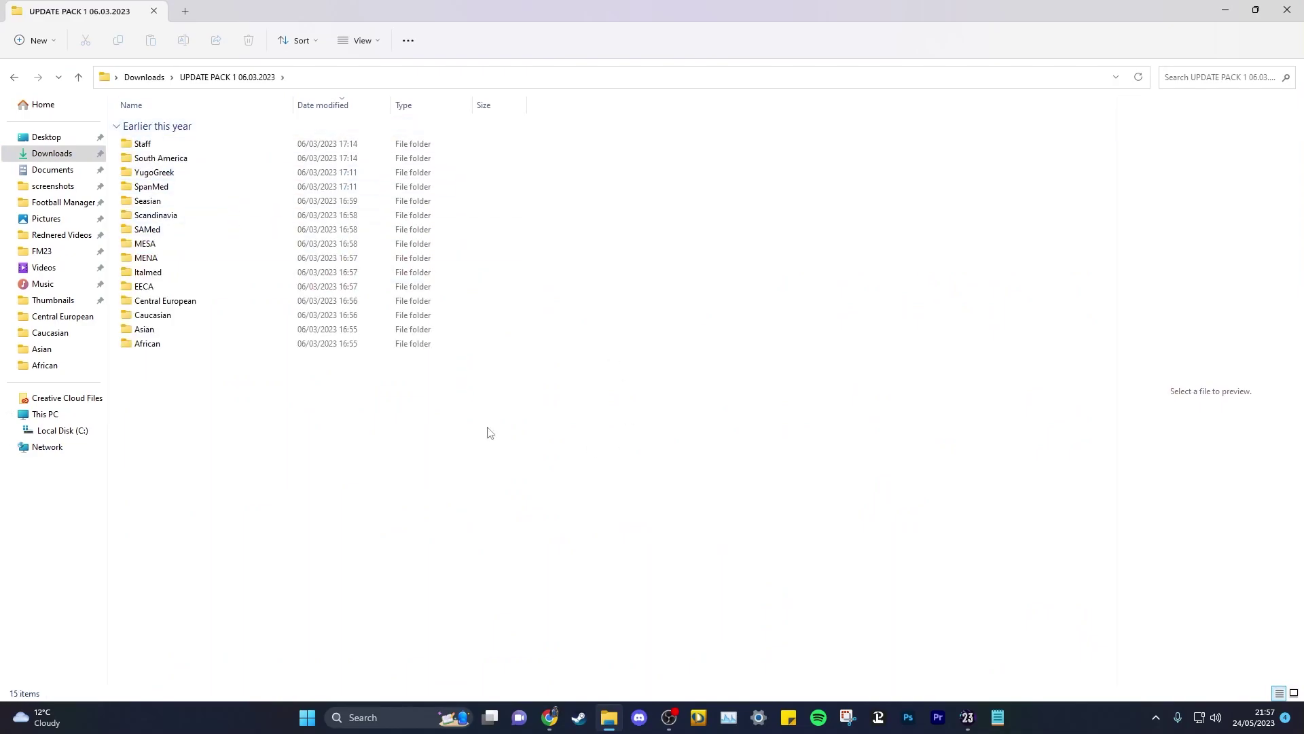
Leave the update pack folder and open FMUGens MEGAPACK in the Football Manager 2023 graphics folder.
click(13, 77)
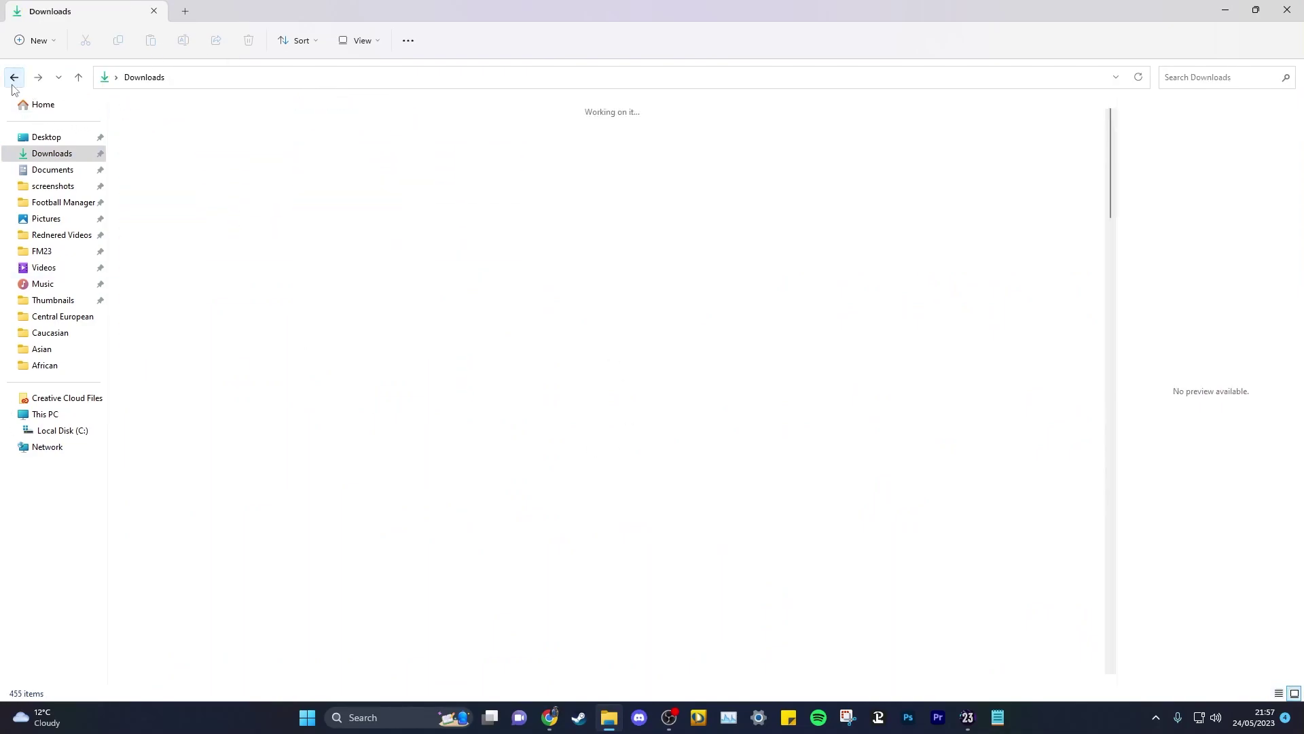
click(64, 202)
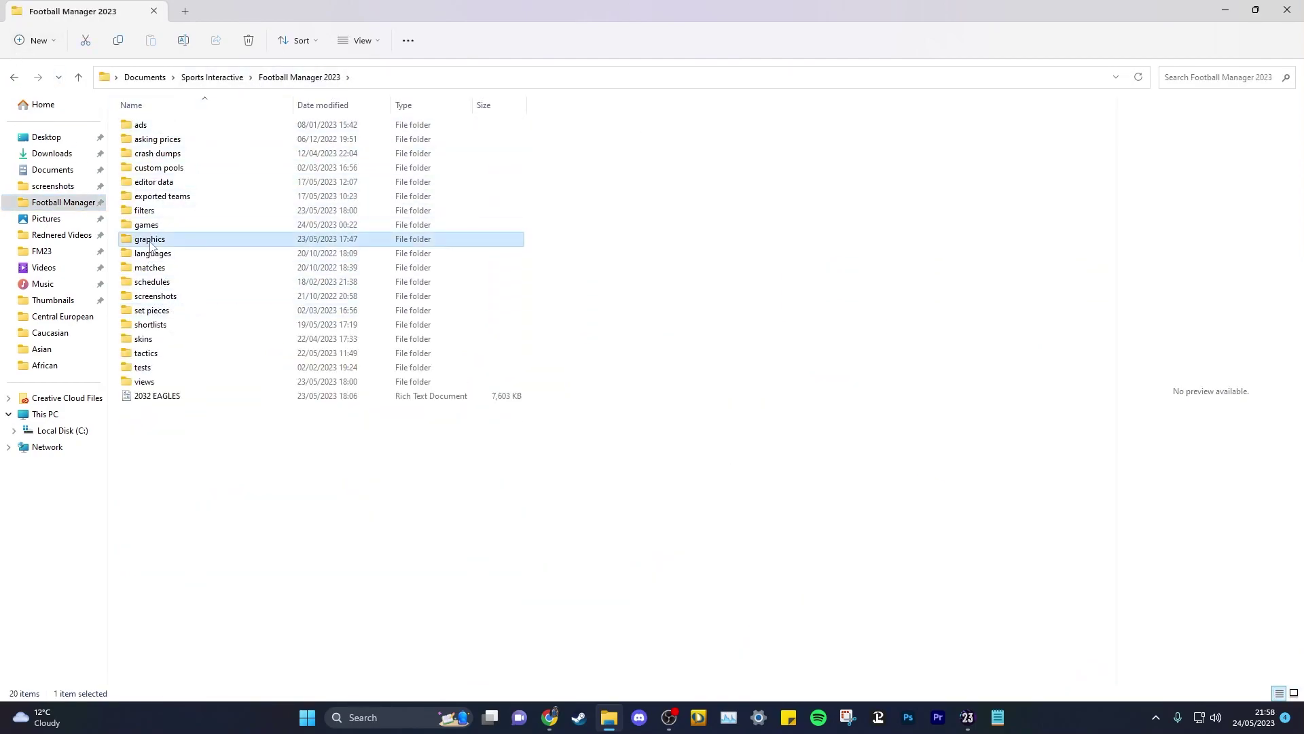
double_click(150, 240)
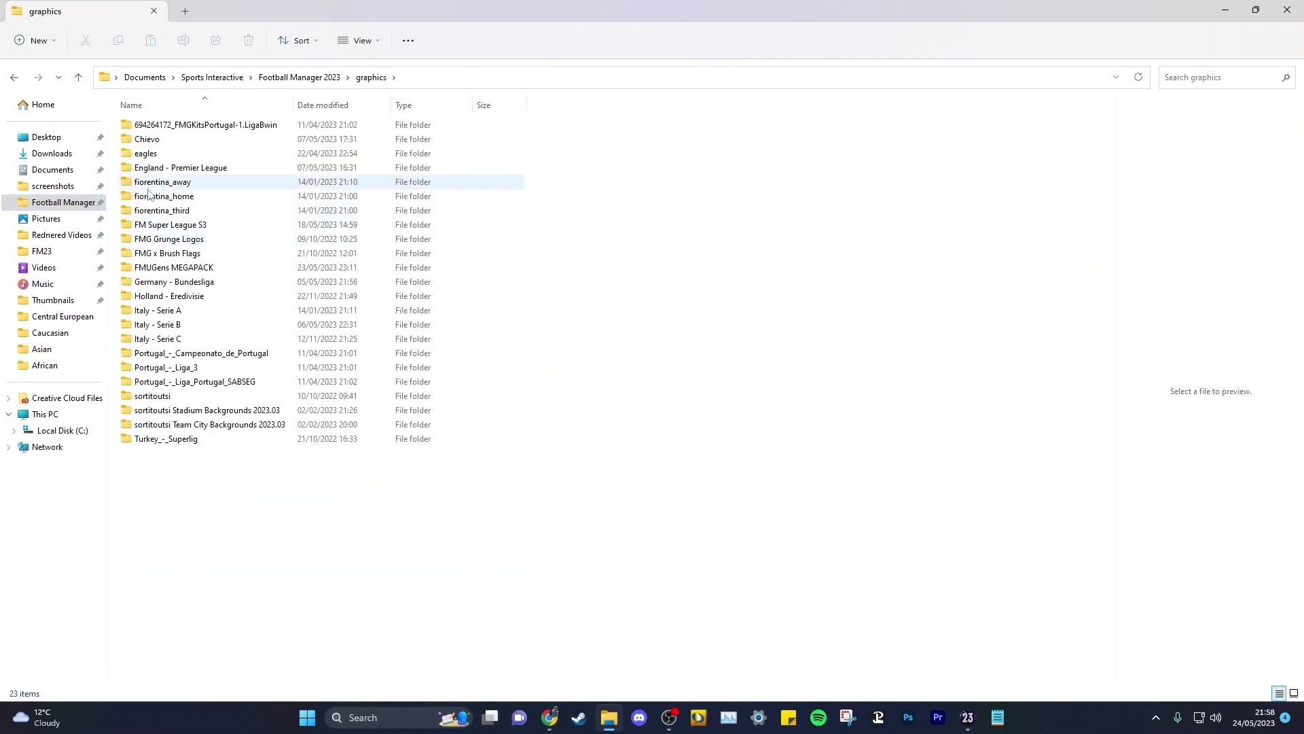
double_click(172, 269)
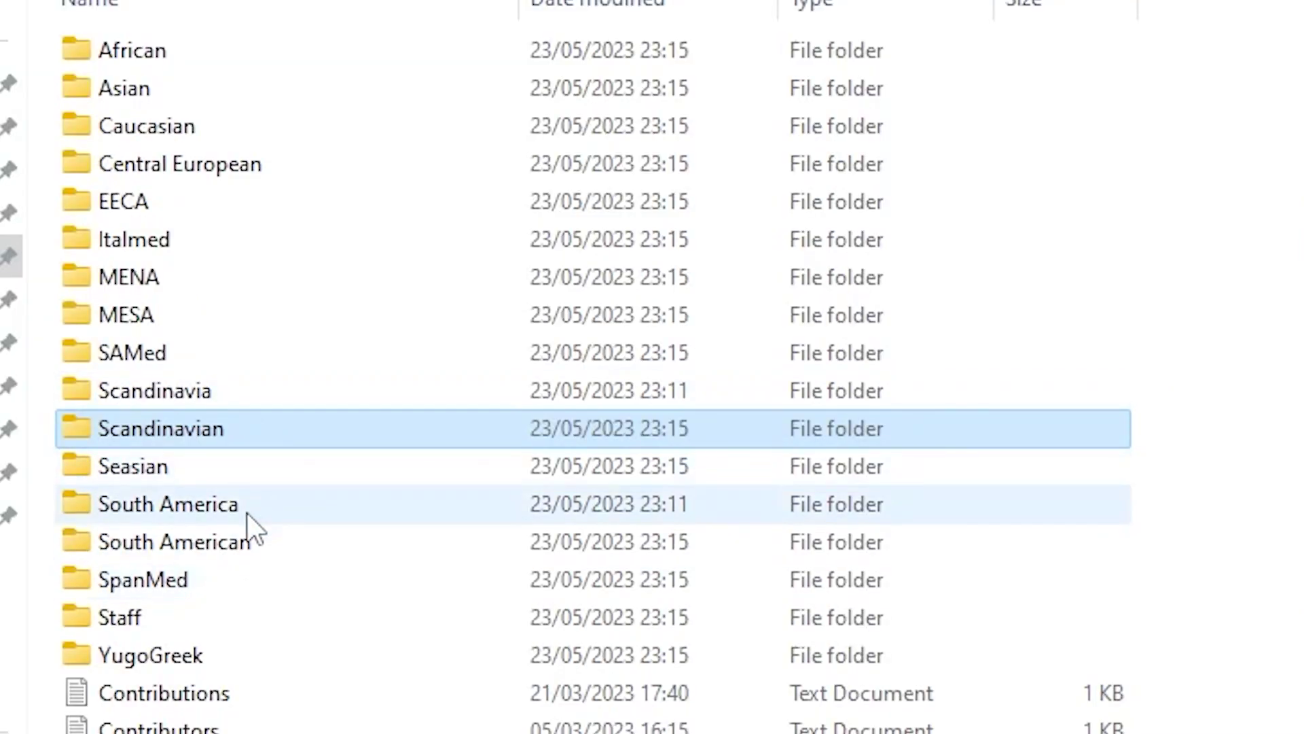
Move all face images from the Scandinavia folder into the Scandinavian folder of FMUGens MEGAPACK.
click(201, 390)
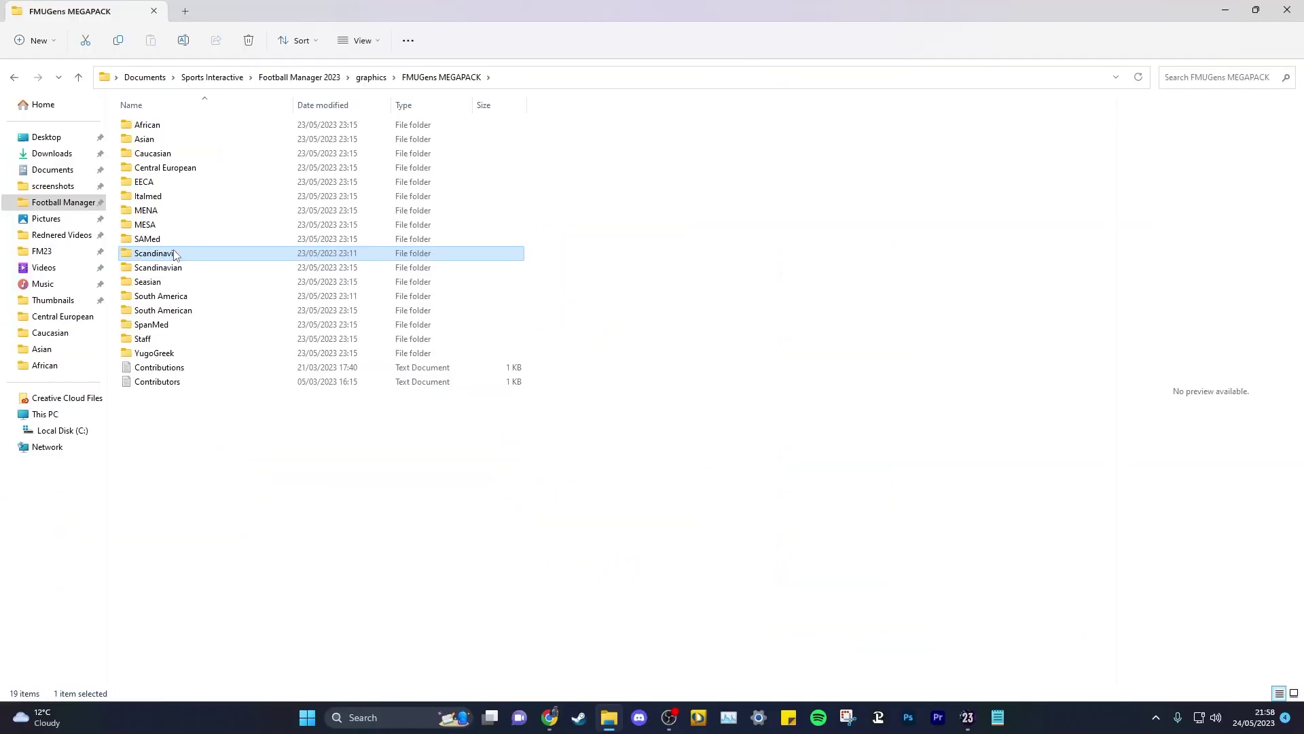
double_click(163, 253)
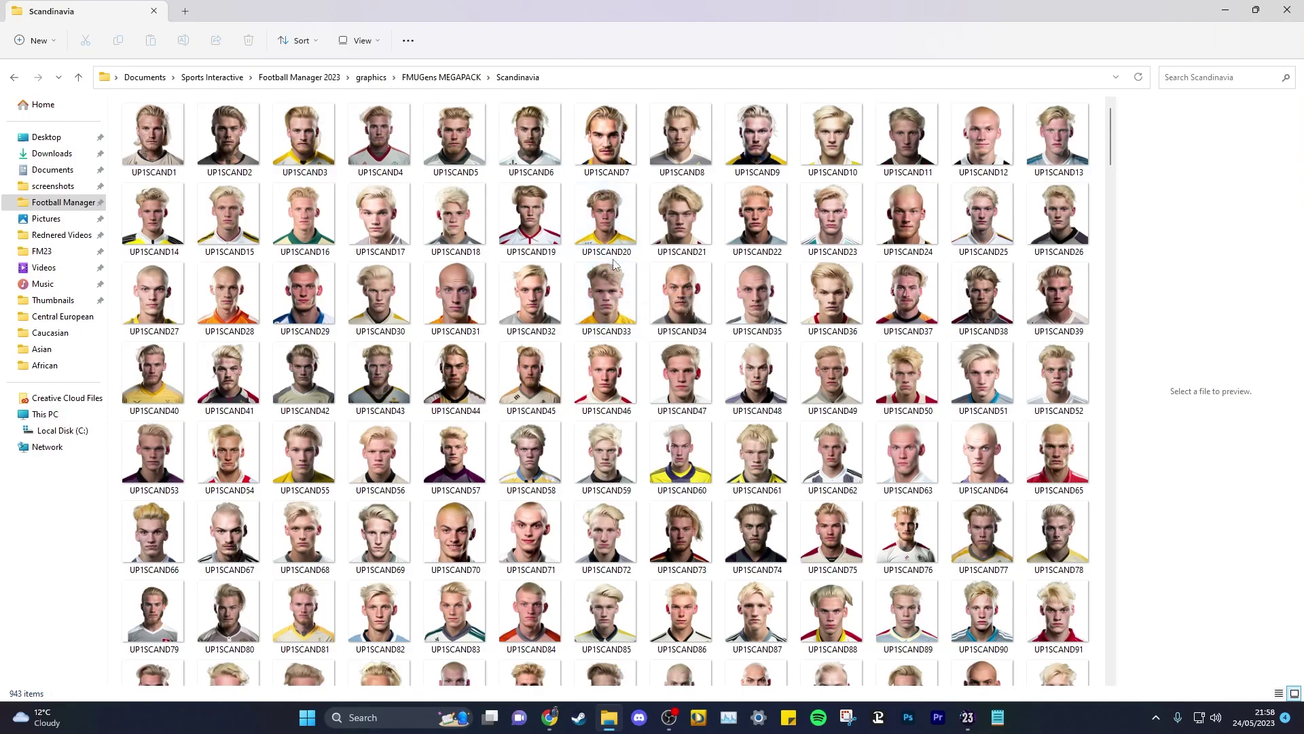
key(ctrl+a)
right_click(705, 304)
click(699, 288)
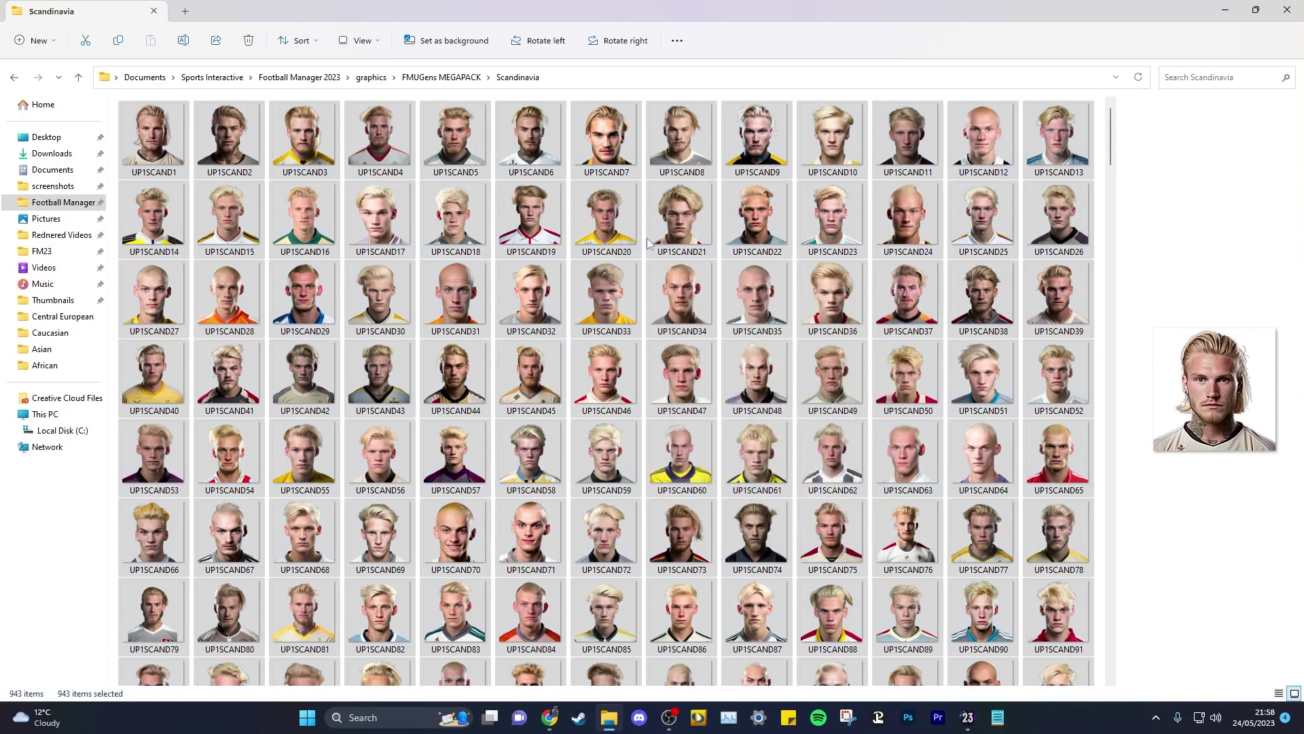
click(12, 80)
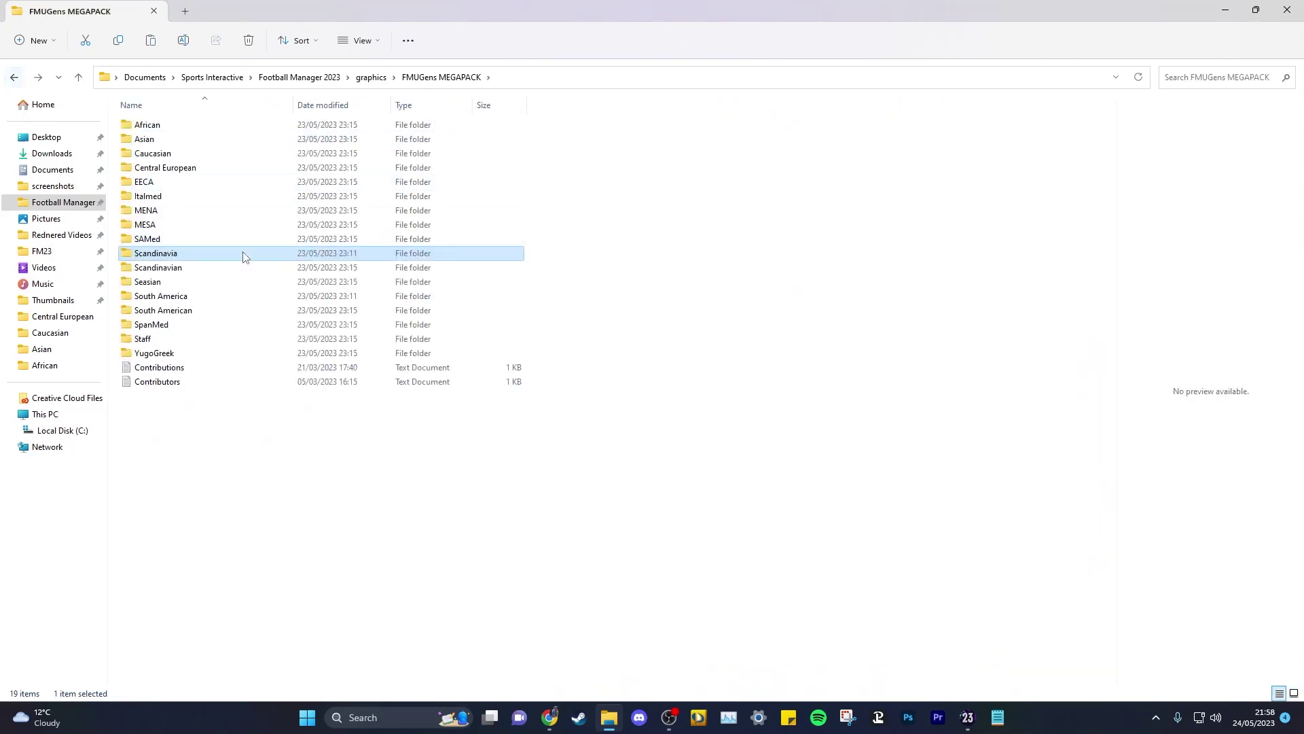
double_click(179, 265)
right_click(1072, 503)
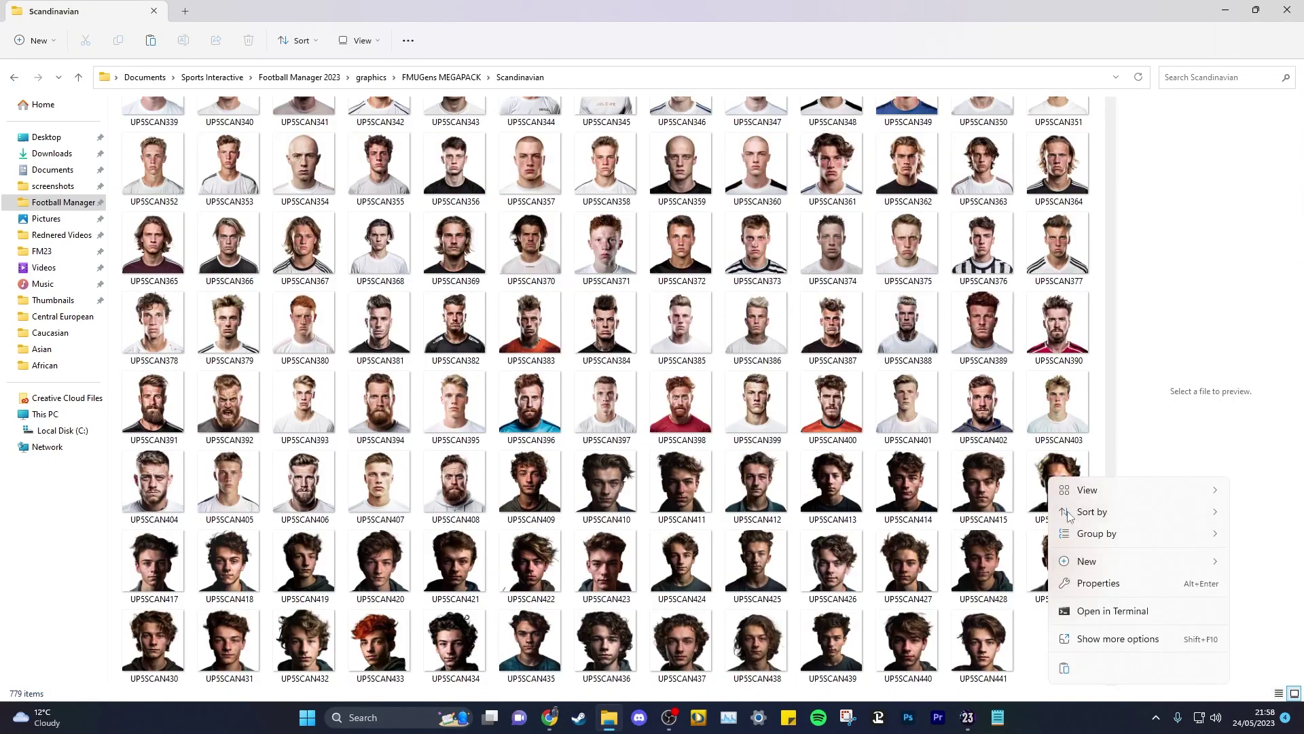
click(1064, 669)
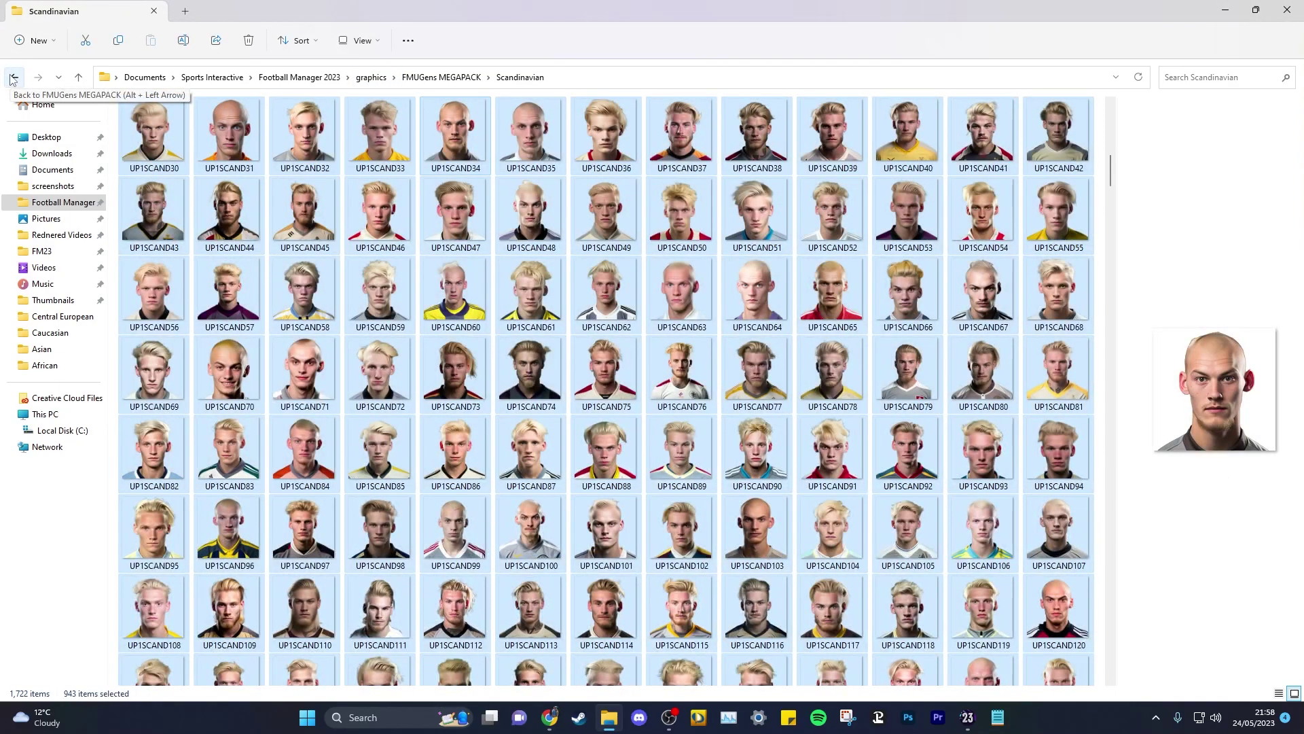
click(12, 79)
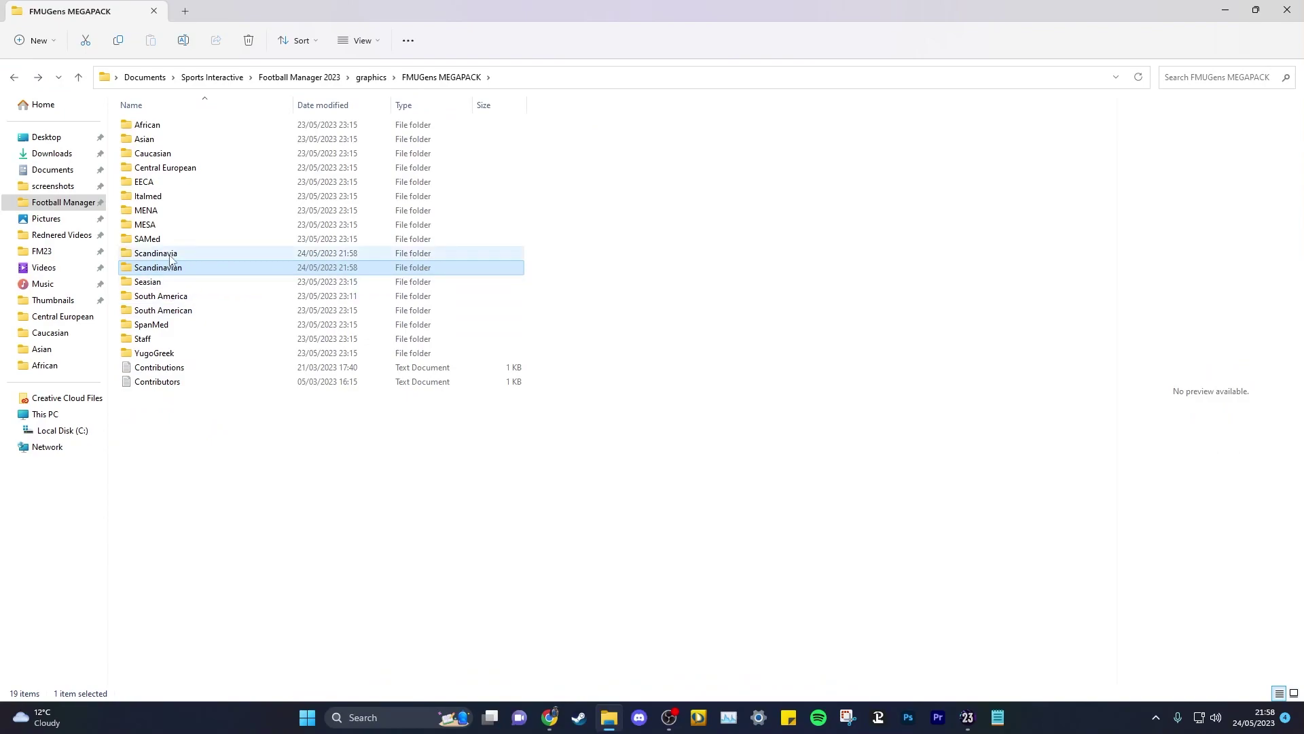
Check that the Scandinavia folder is empty and delete it from FMUGens MEGAPACK.
double_click(172, 261)
click(12, 77)
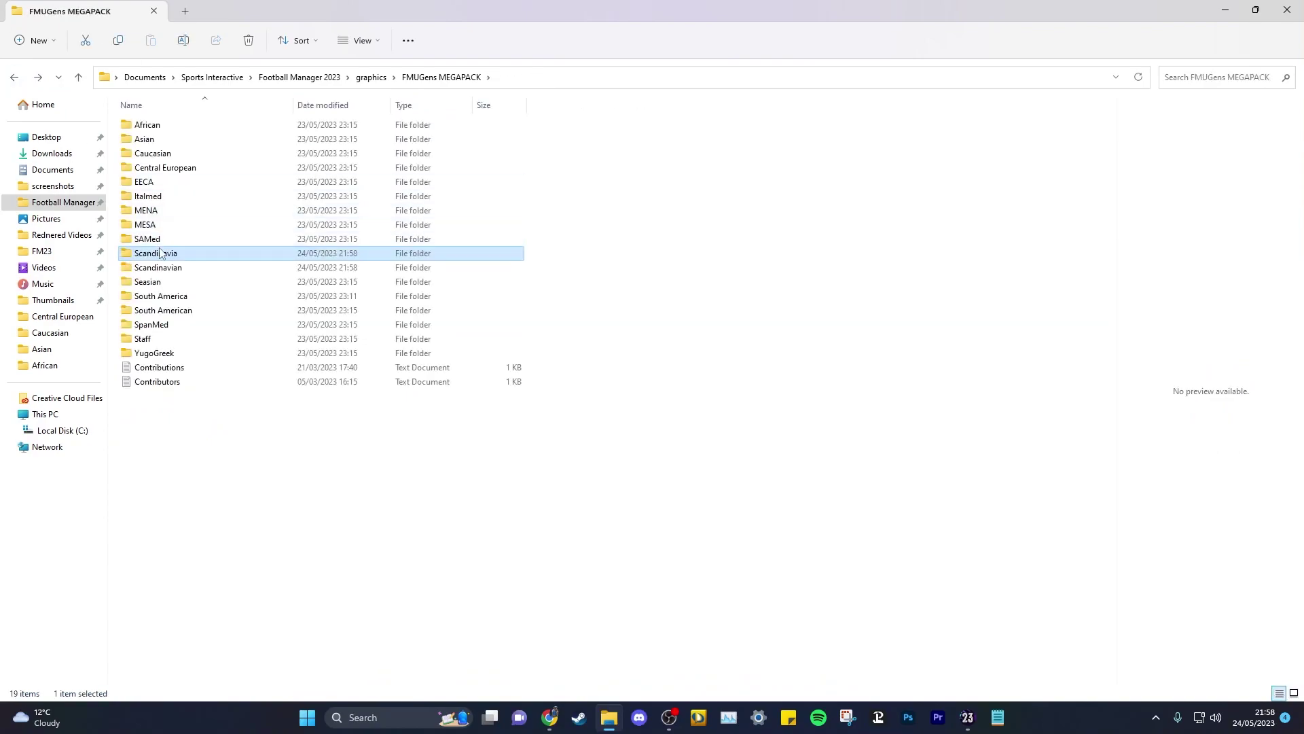
key(Delete)
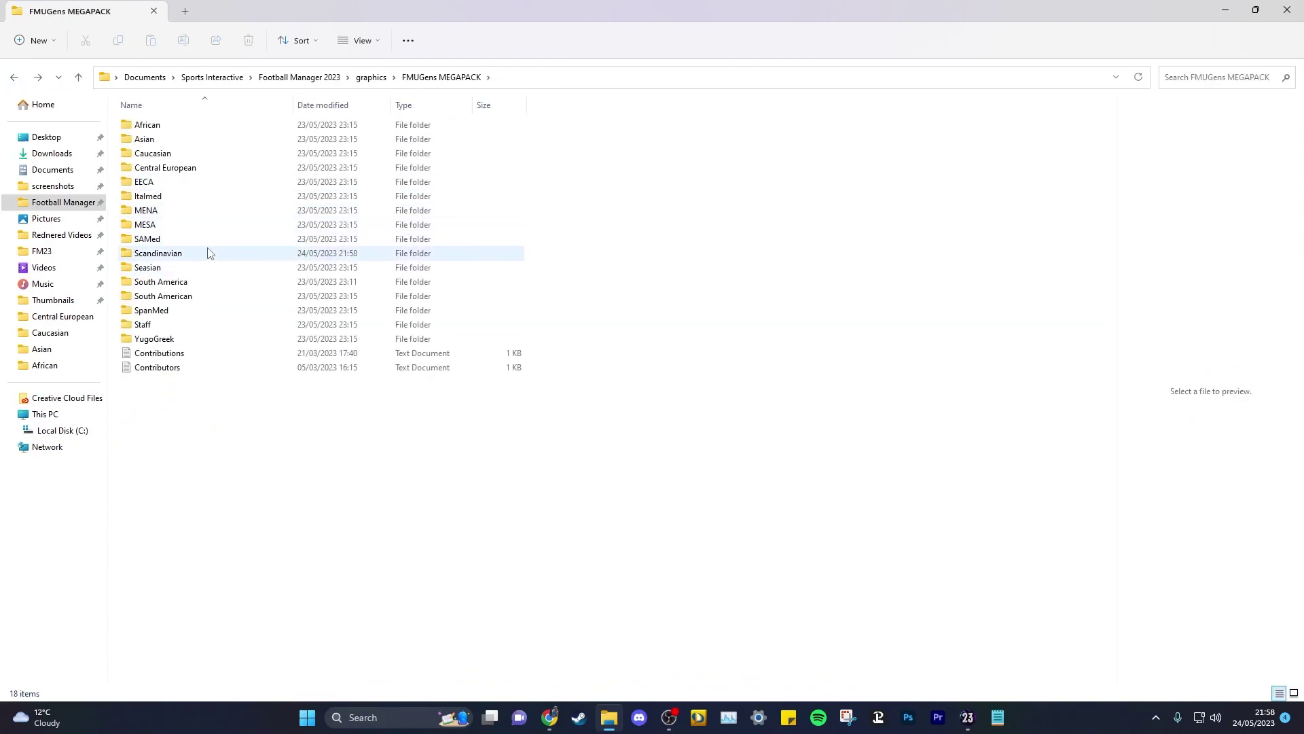
Move all face images from the South America folder into the South American folder of FMUGens MEGAPACK.
double_click(170, 287)
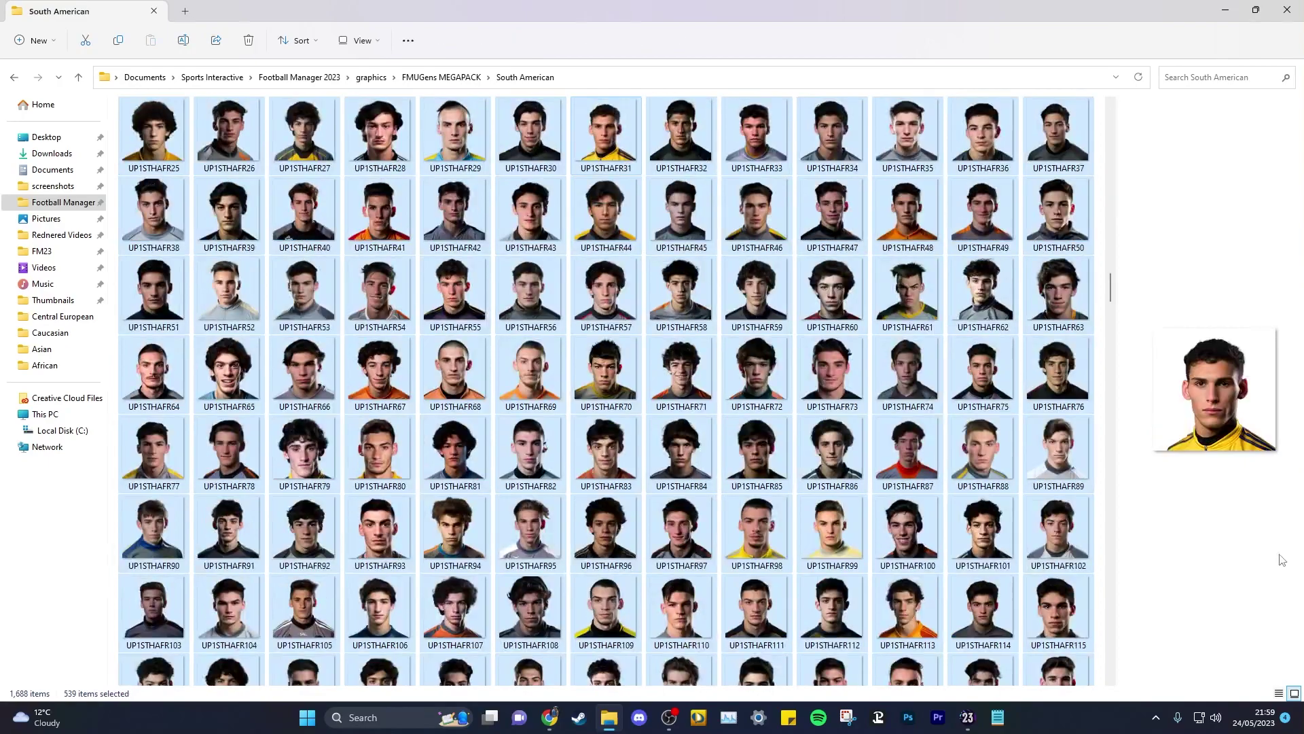
click(13, 77)
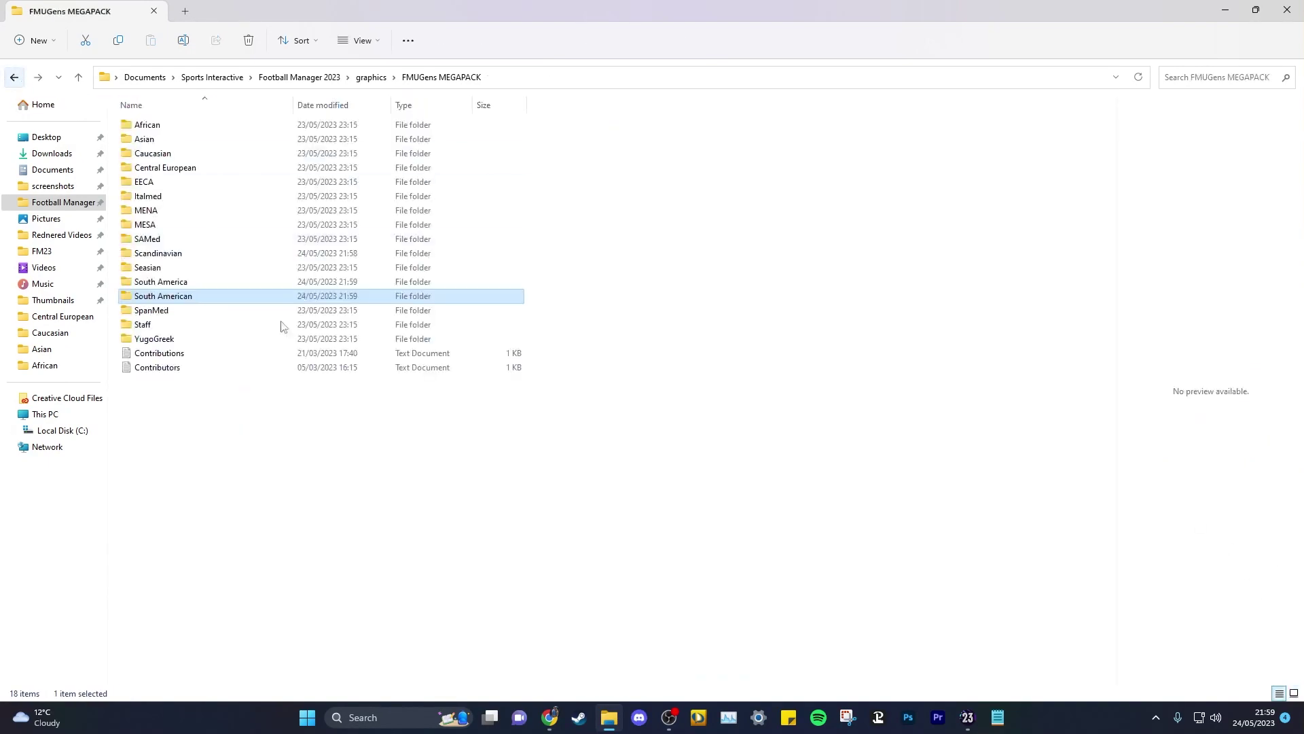
Check that the South America folder is empty and delete it from FMUGens MEGAPACK.
double_click(175, 285)
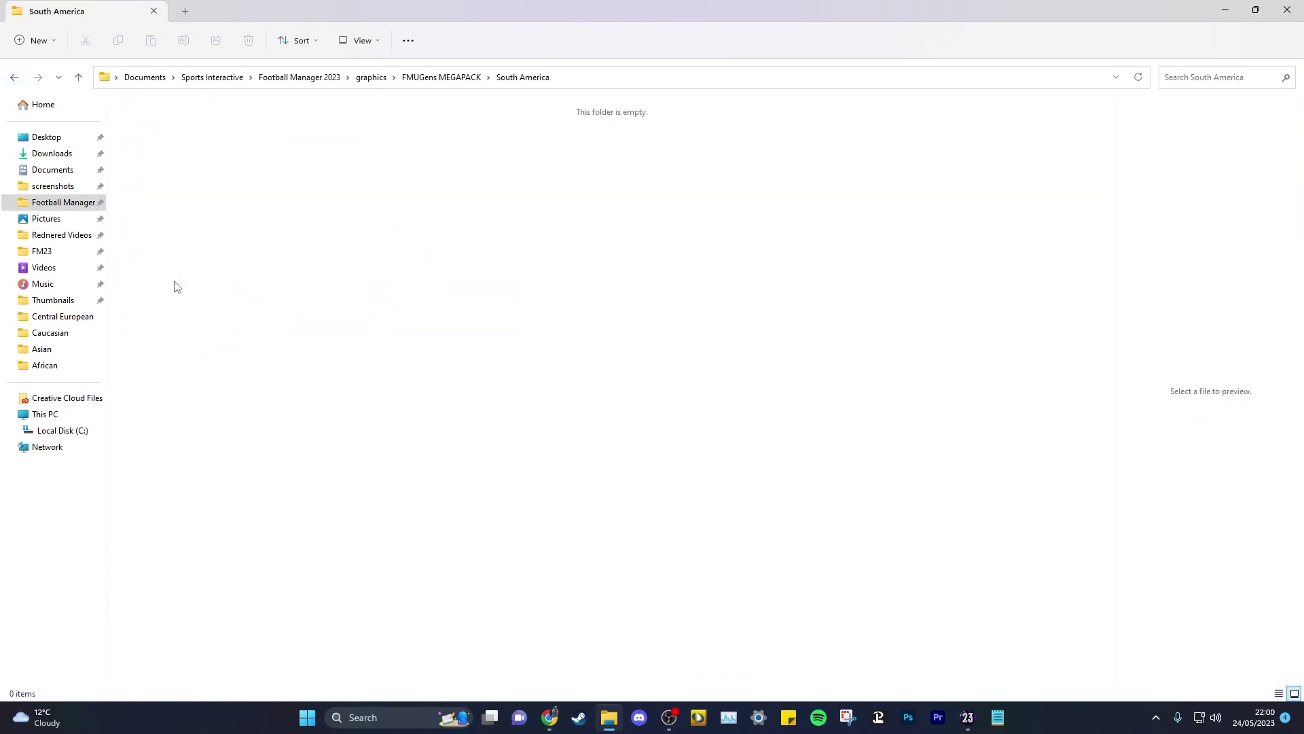
click(13, 77)
key(Delete)
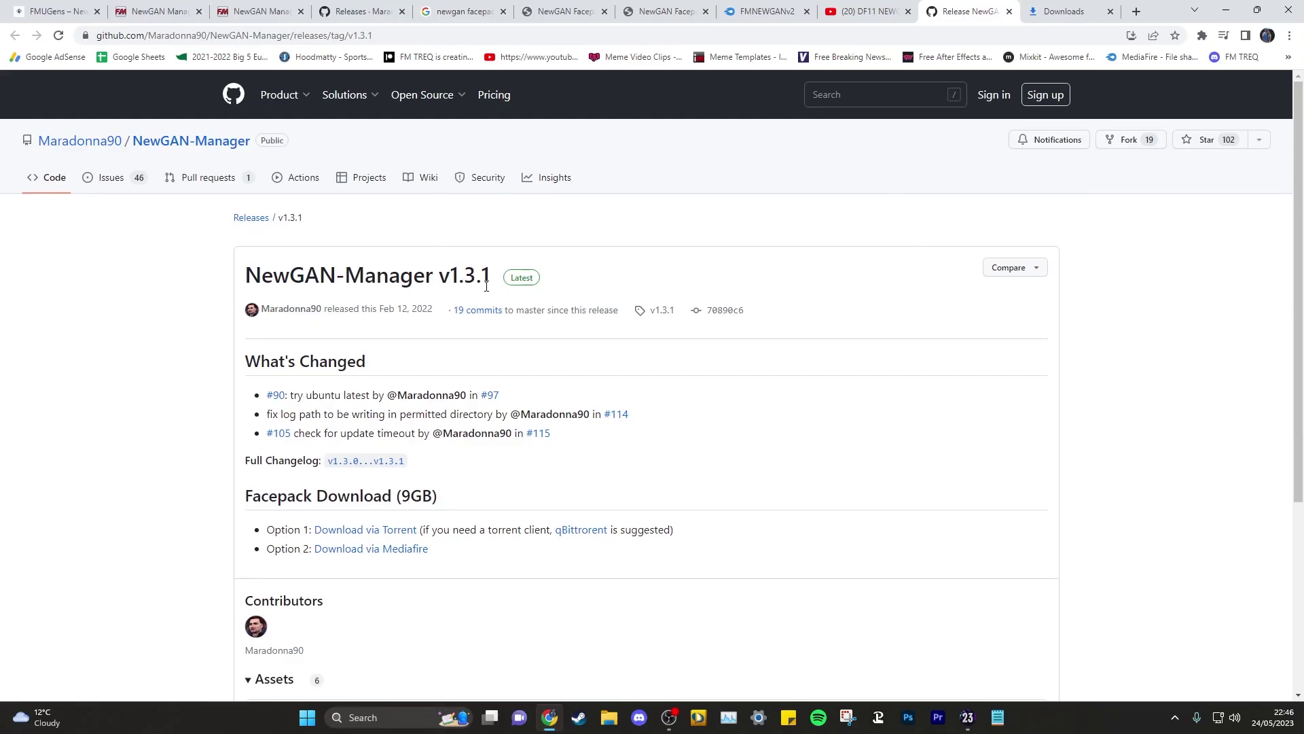
Download NewGAN-Manager-Installer-Win-v1.3.1.zip from the assets of the NewGAN-Manager v1.3.1 release page.
scroll(852, 338, down, 4)
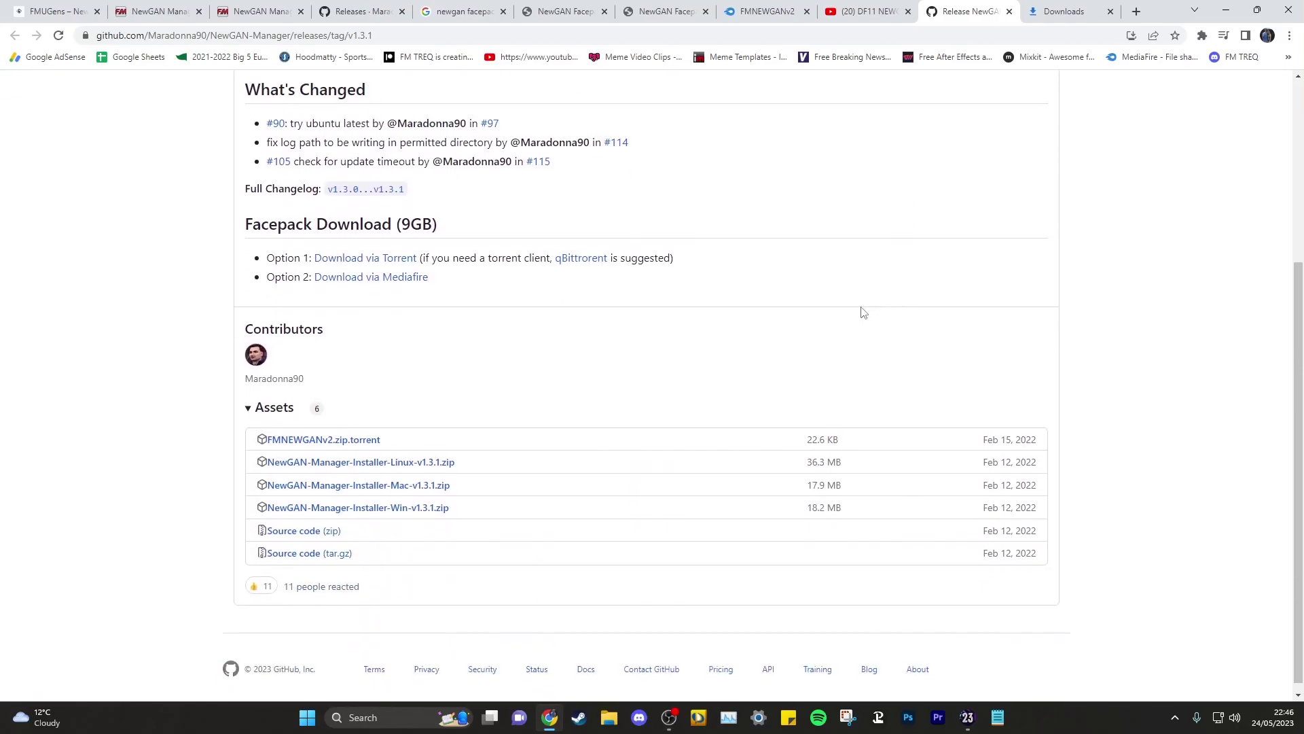
scroll(571, 295, down, 1)
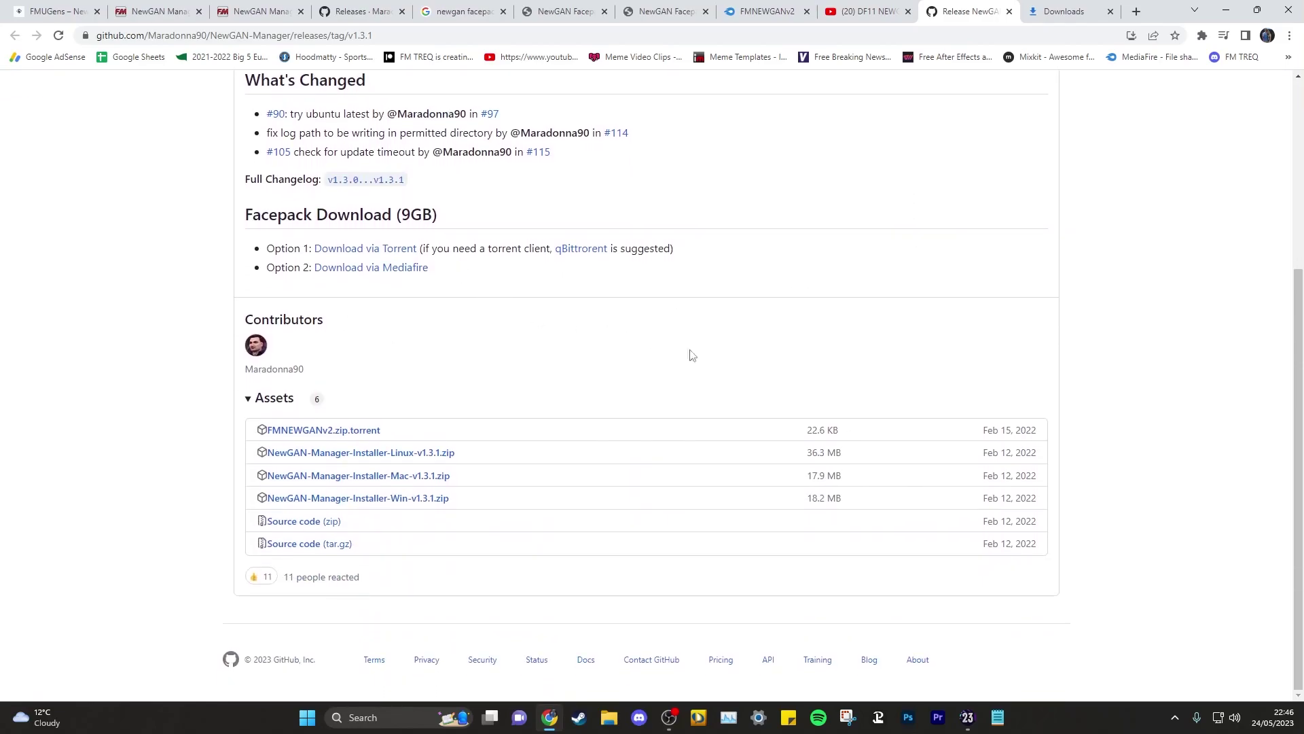
click(378, 499)
Find NewGAN-Manager-Installer-Win-v1.3.1 in the Downloads folder and open the 7-Zip extraction settings for it.
key(super+e)
click(82, 165)
click(163, 178)
right_click(164, 179)
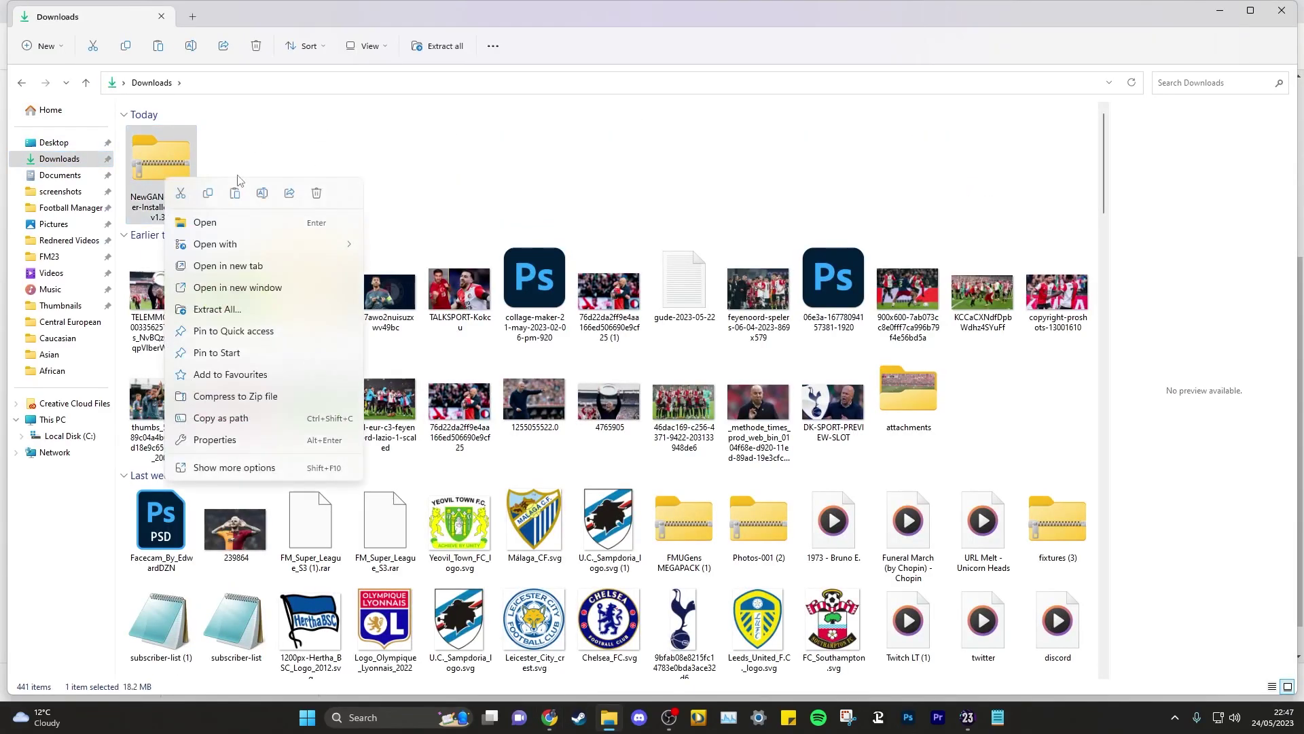
click(258, 468)
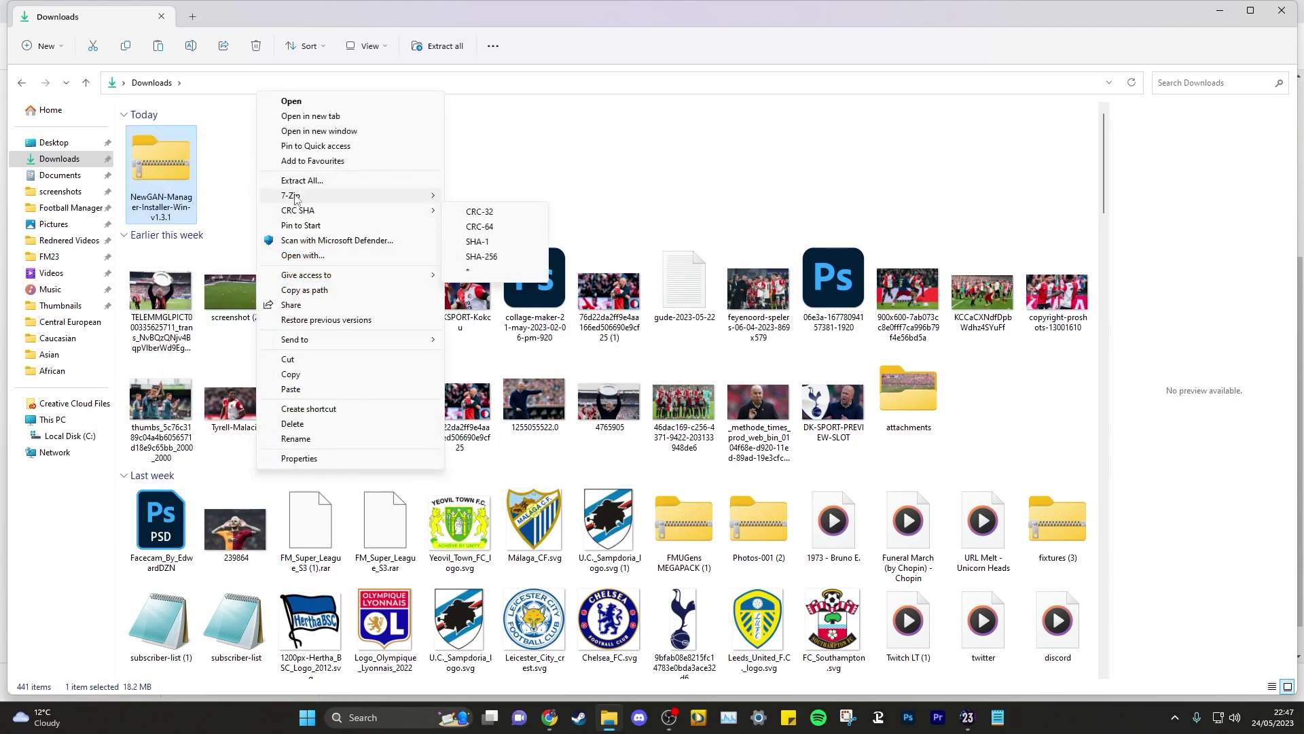
mouse_move(295, 197)
click(514, 229)
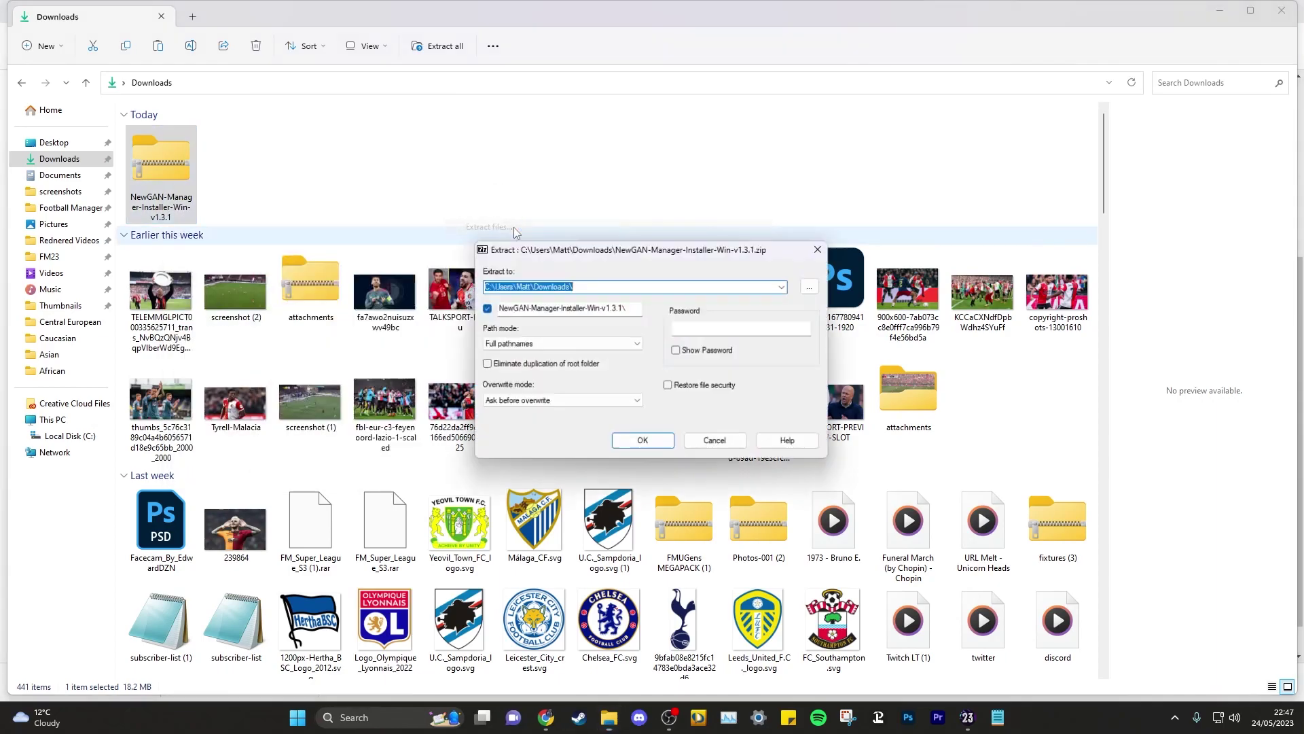
Choose the Documents folder as the destination and extract the NewGAN-Manager installer archive there.
click(784, 286)
click(612, 429)
click(812, 285)
double_click(603, 361)
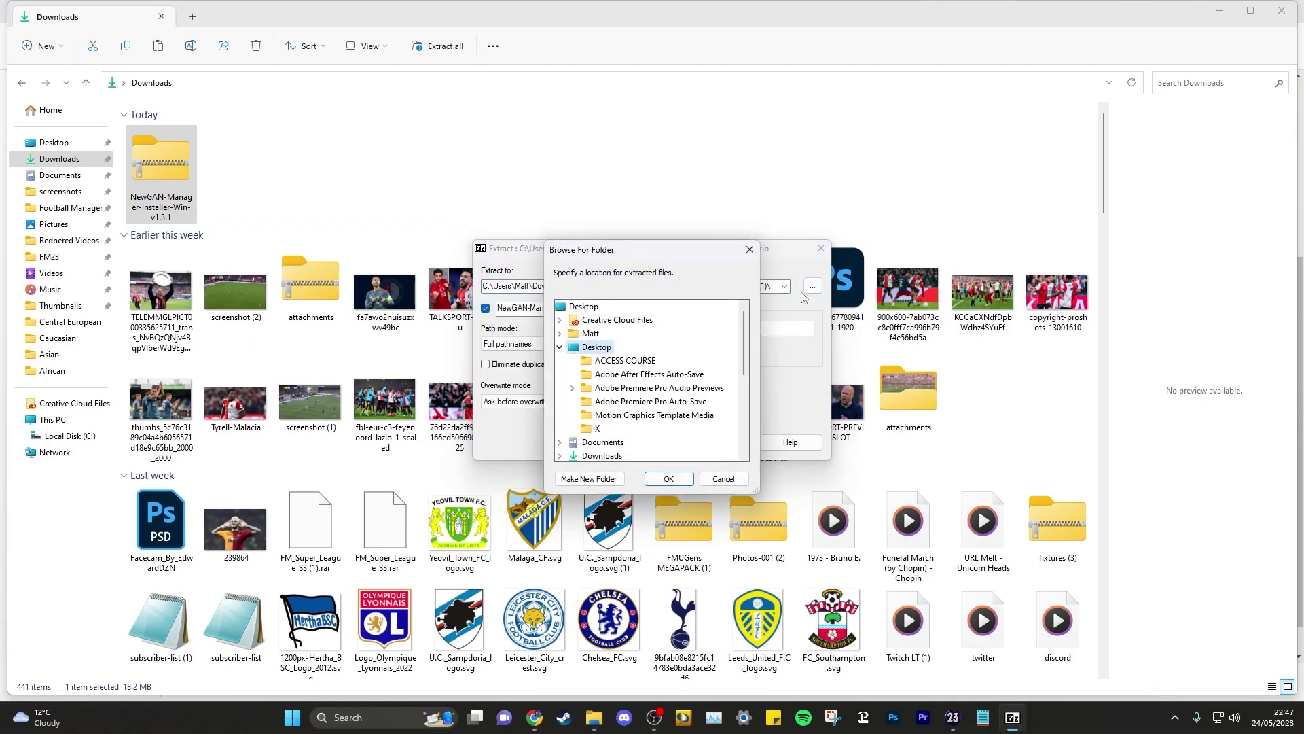
click(669, 479)
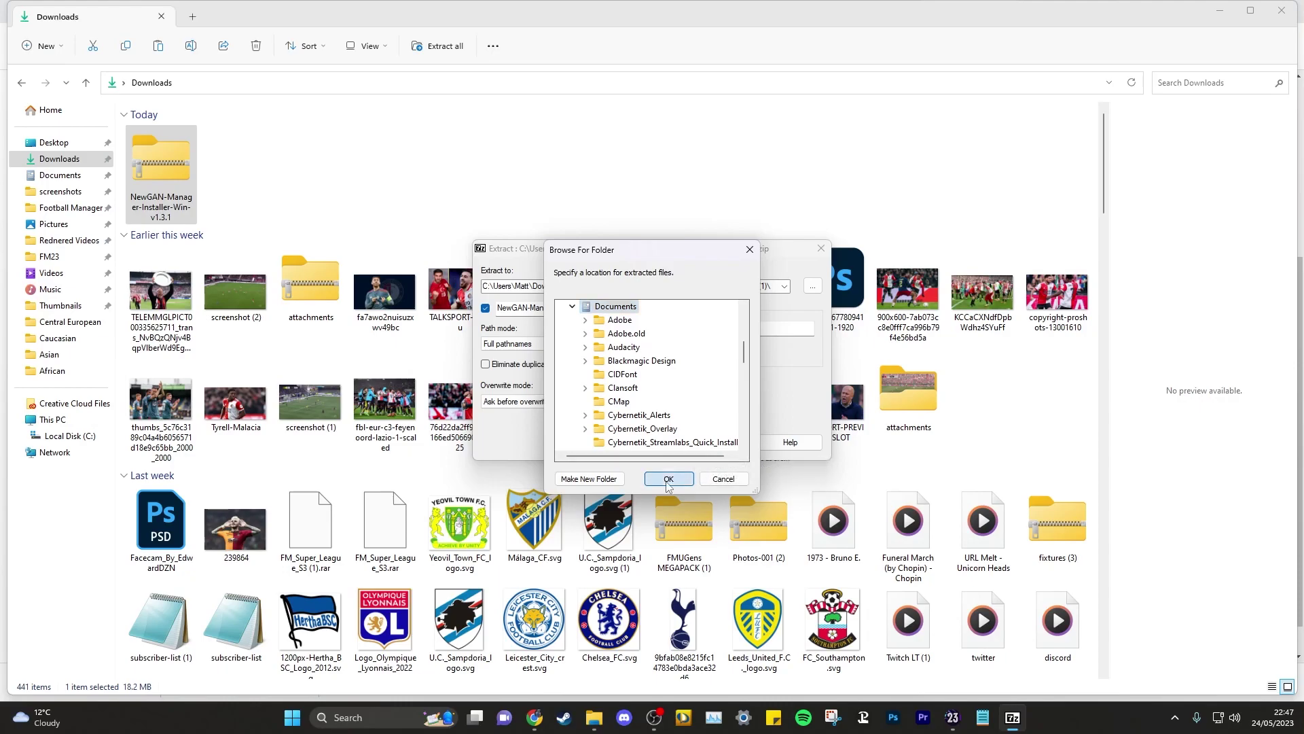
click(645, 443)
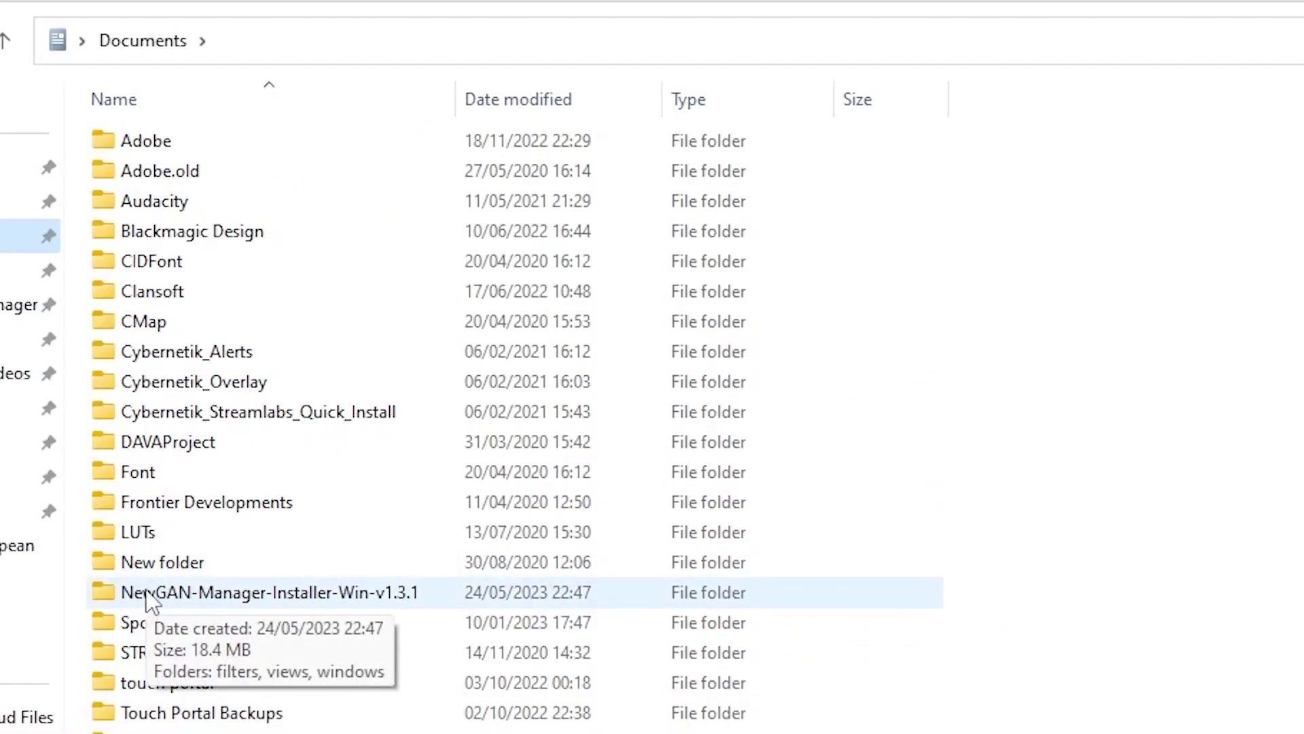
Open the extracted NewGAN-Manager-Installer-Win-v1.3.1 folder in Documents and copy its filters and views folders.
double_click(211, 591)
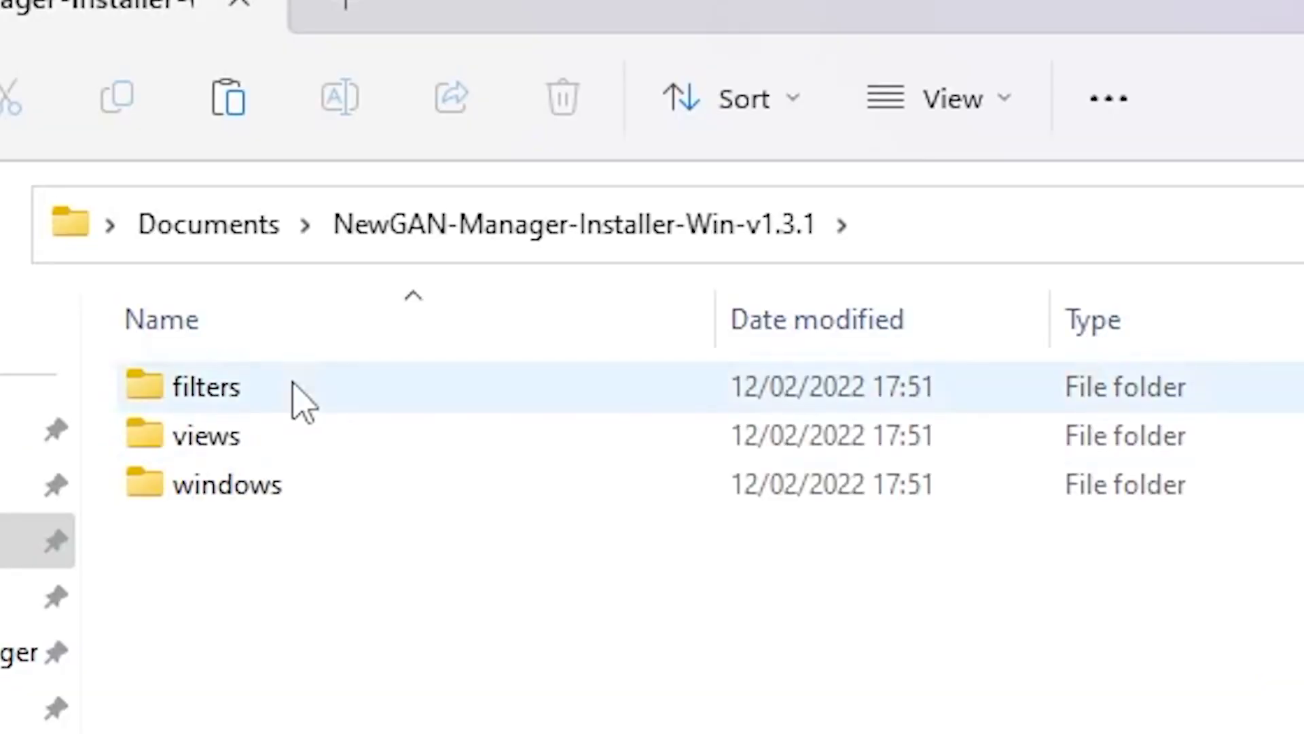
double_click(283, 435)
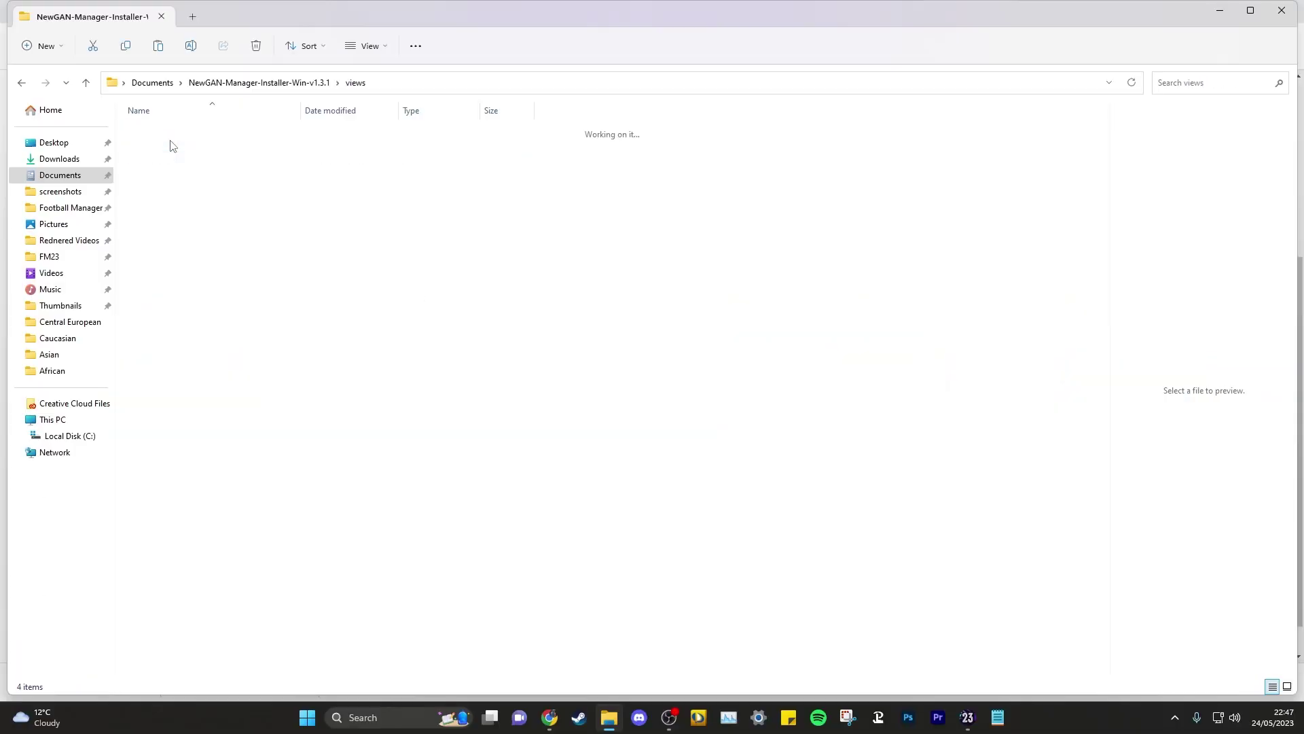
click(21, 82)
drag(529, 134, 518, 151)
right_click(519, 149)
click(554, 168)
Paste the copied filters and views folders into the Football Manager 2023 folder.
click(71, 207)
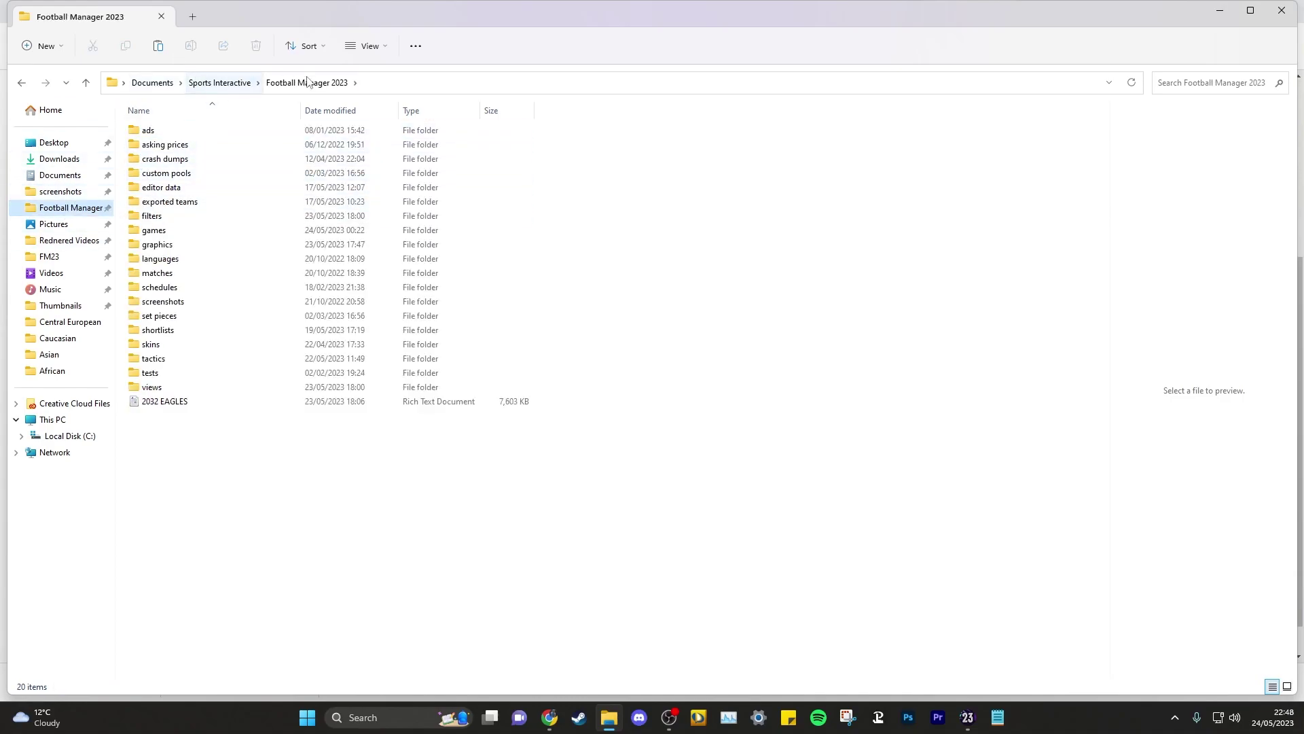
right_click(679, 267)
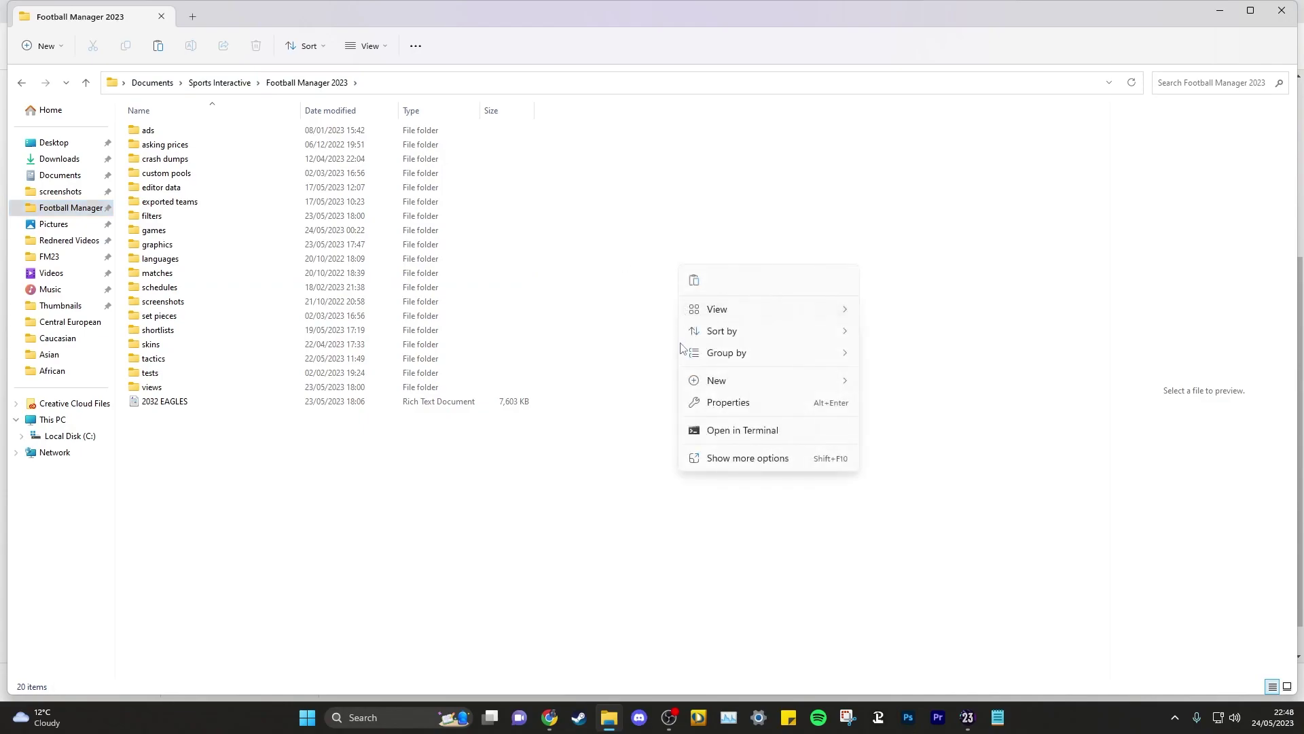
click(694, 280)
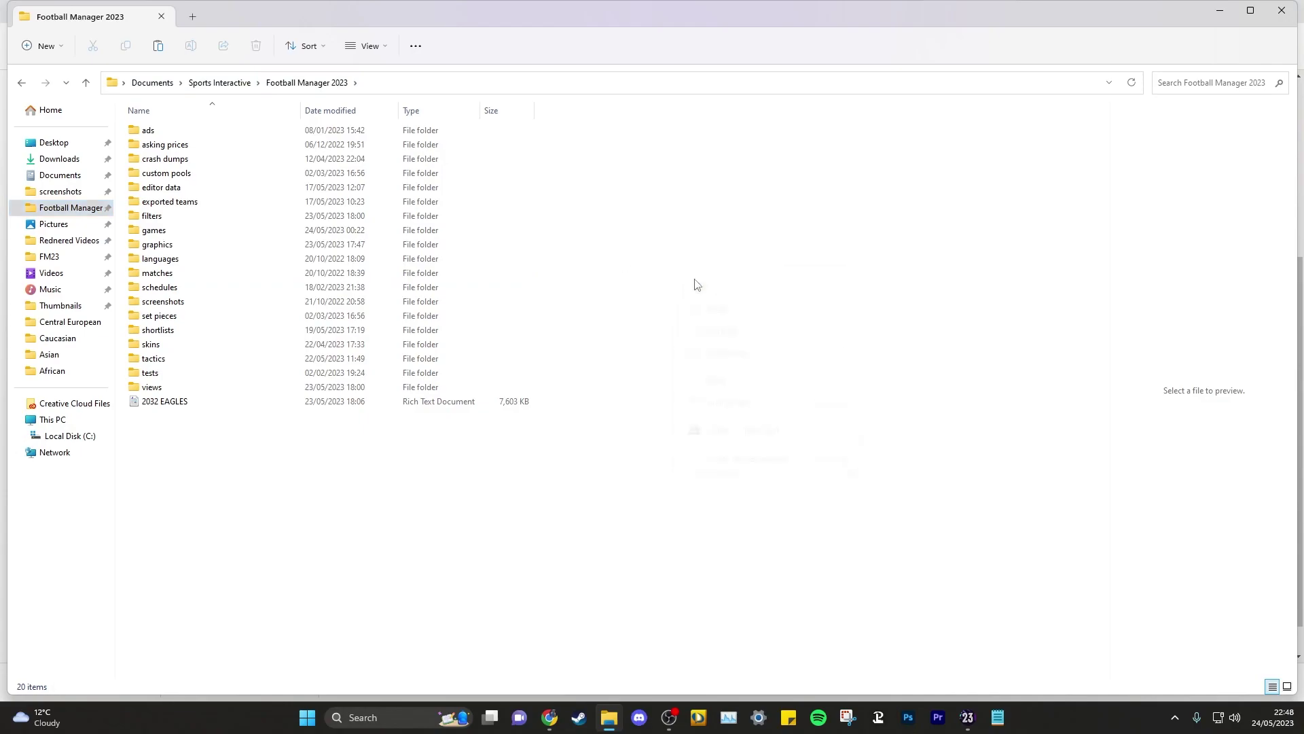
Check the Football Manager 2023 filters and views folders for the newgen search filter and SCRIPT FACES files.
double_click(154, 218)
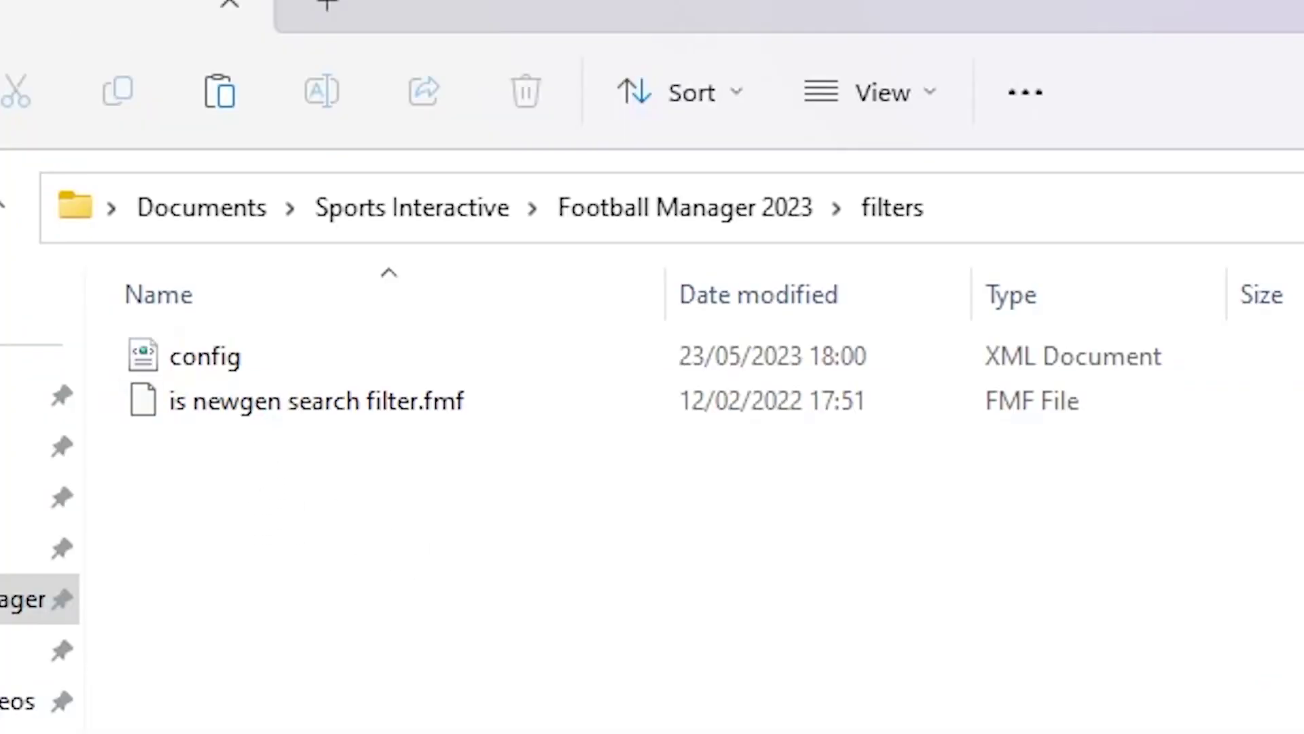
key(alt+Left)
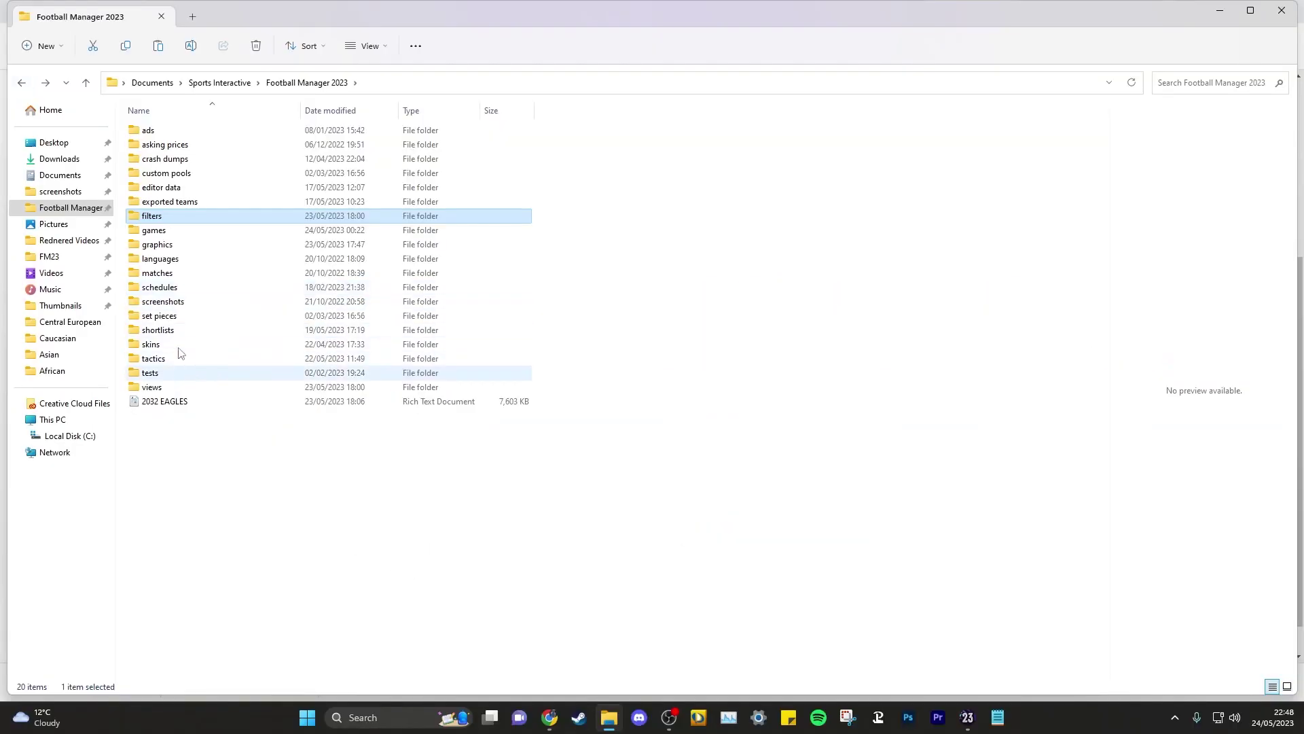
double_click(181, 360)
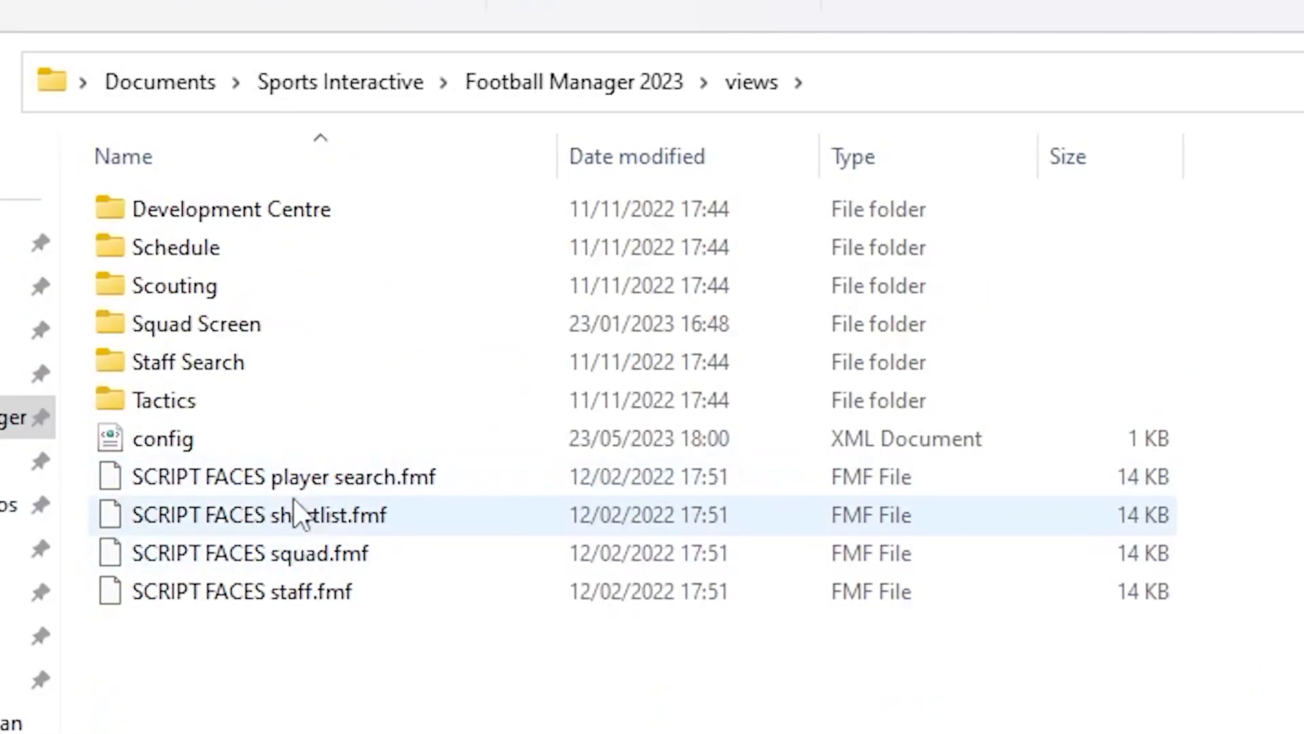
Install NewGAN-Manager with the NewGAN-Manager-1.3.1 installer from the windows subfolder of the extracted folder in Documents.
click(78, 177)
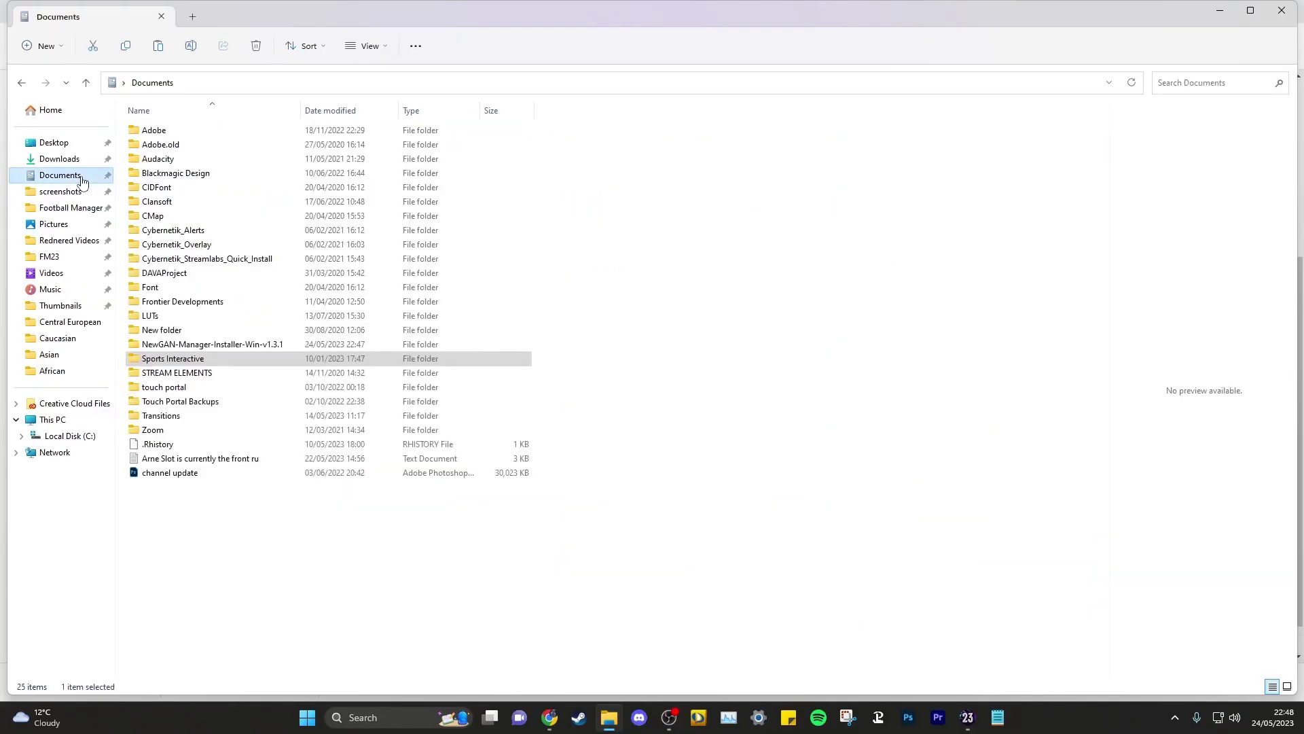
double_click(174, 347)
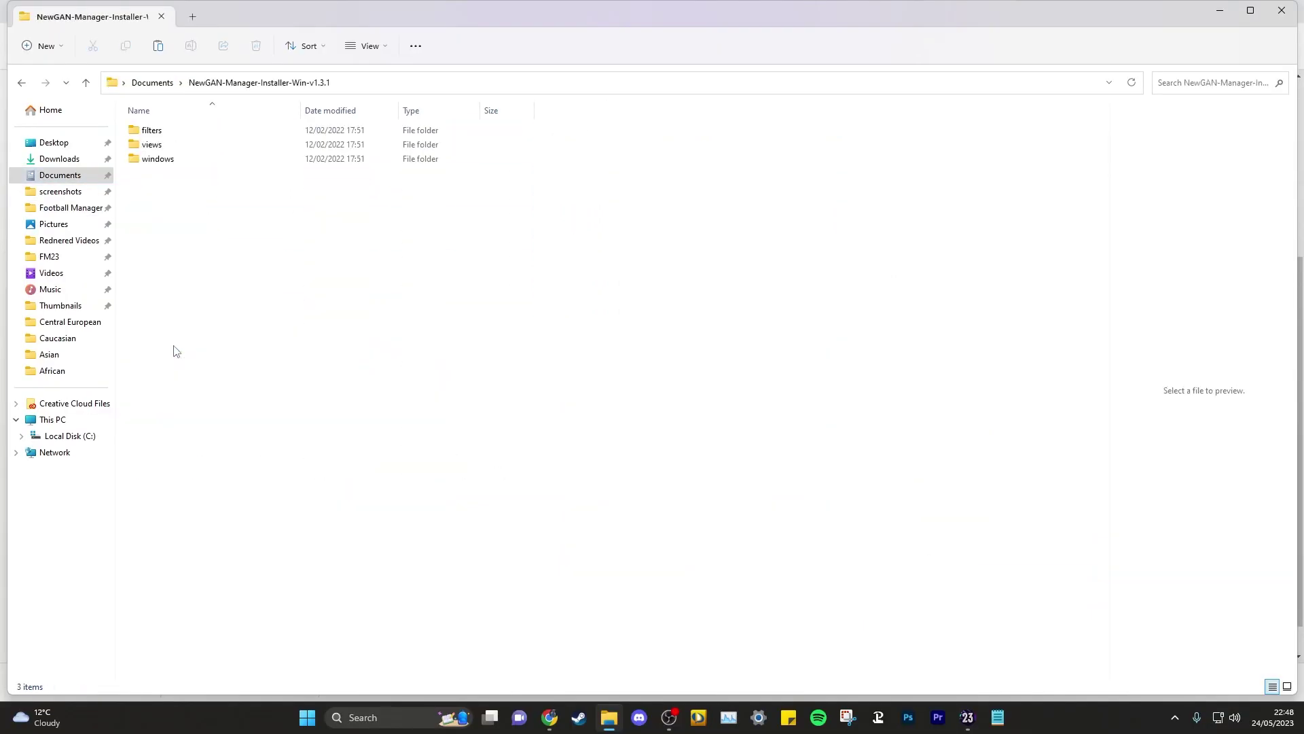
double_click(129, 158)
double_click(185, 130)
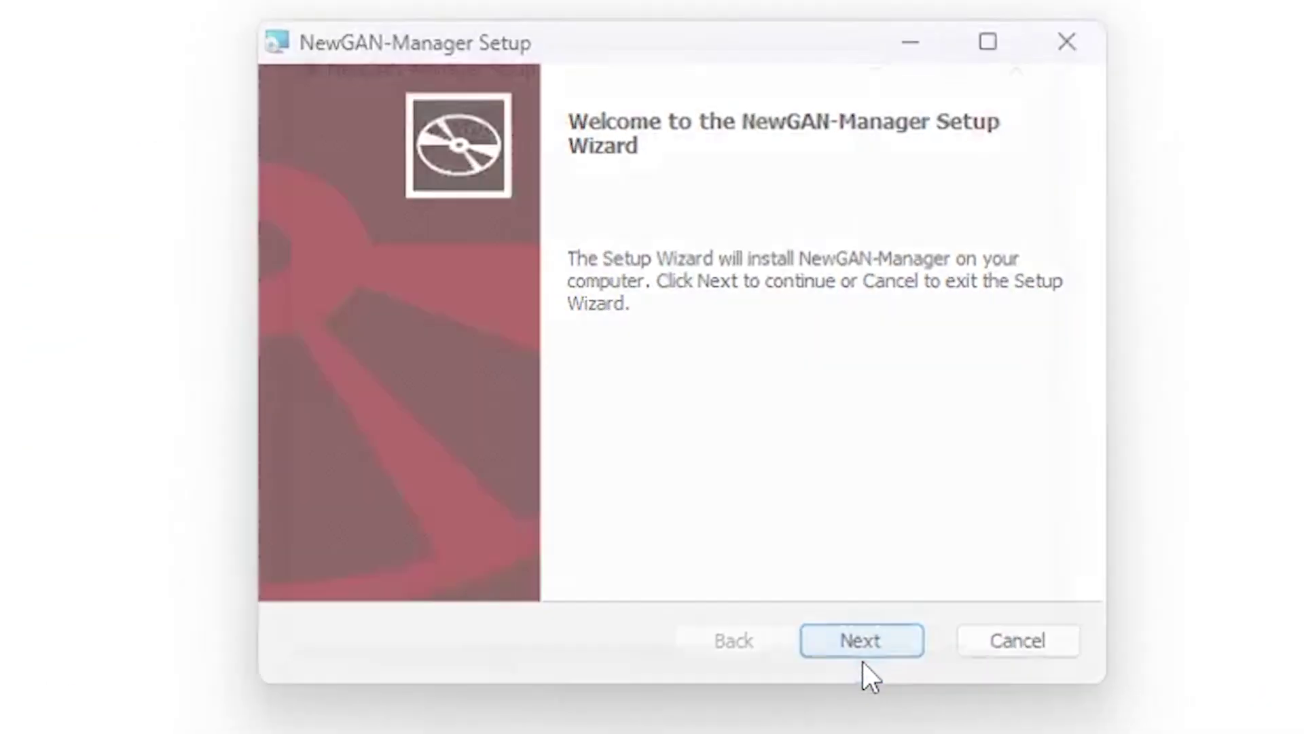
click(861, 640)
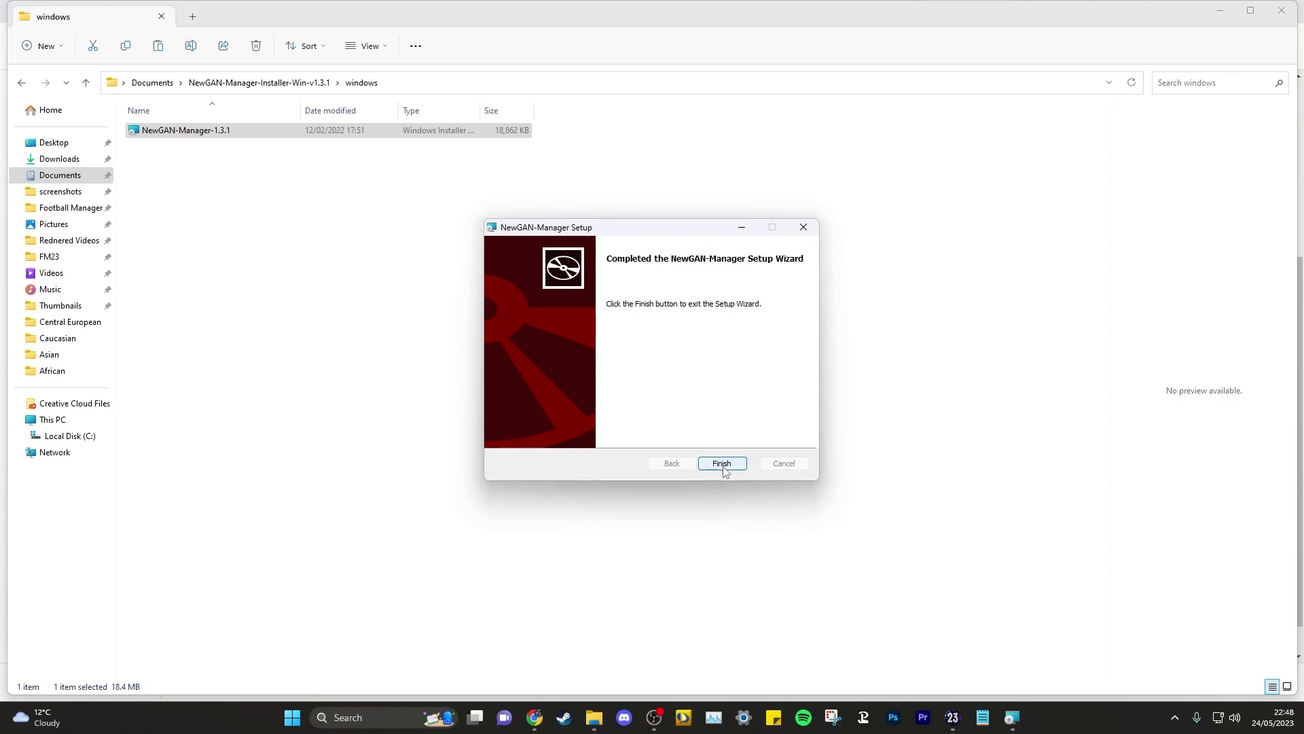
click(862, 647)
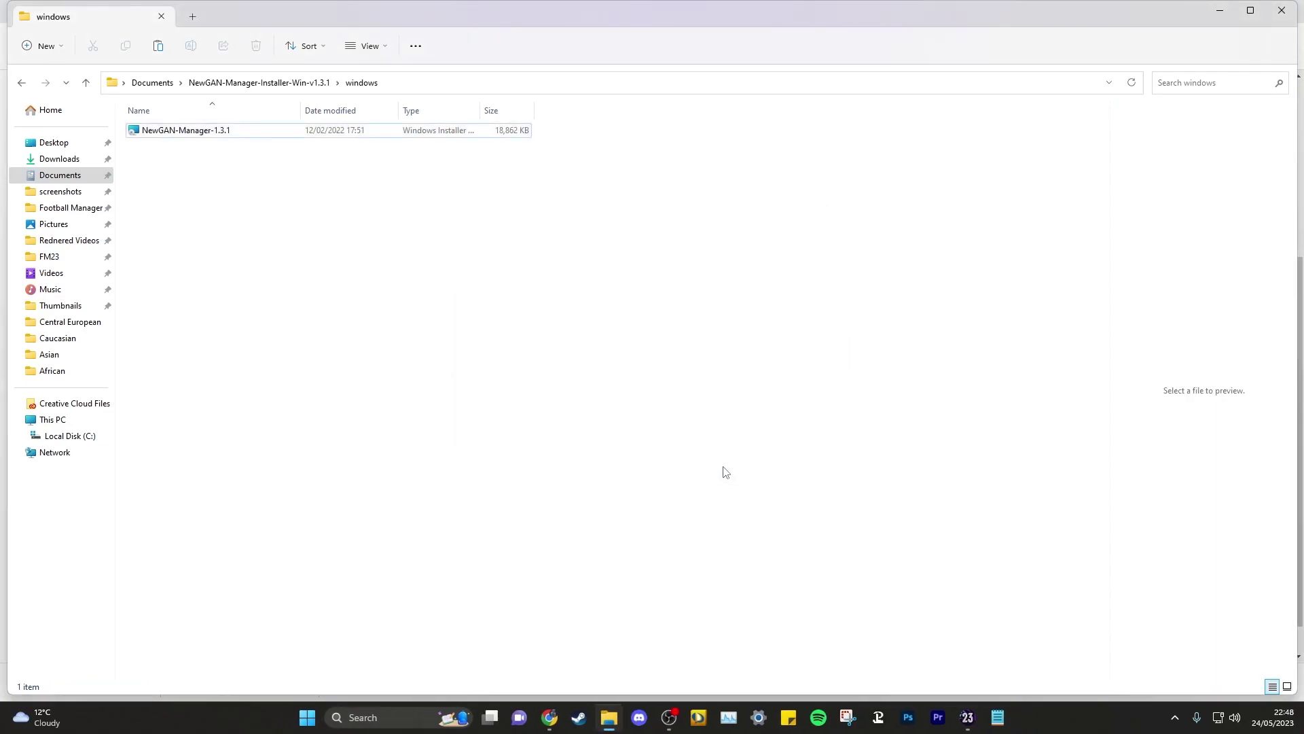
Find NewGAN-Manager in the list of all installed apps and launch it.
click(307, 713)
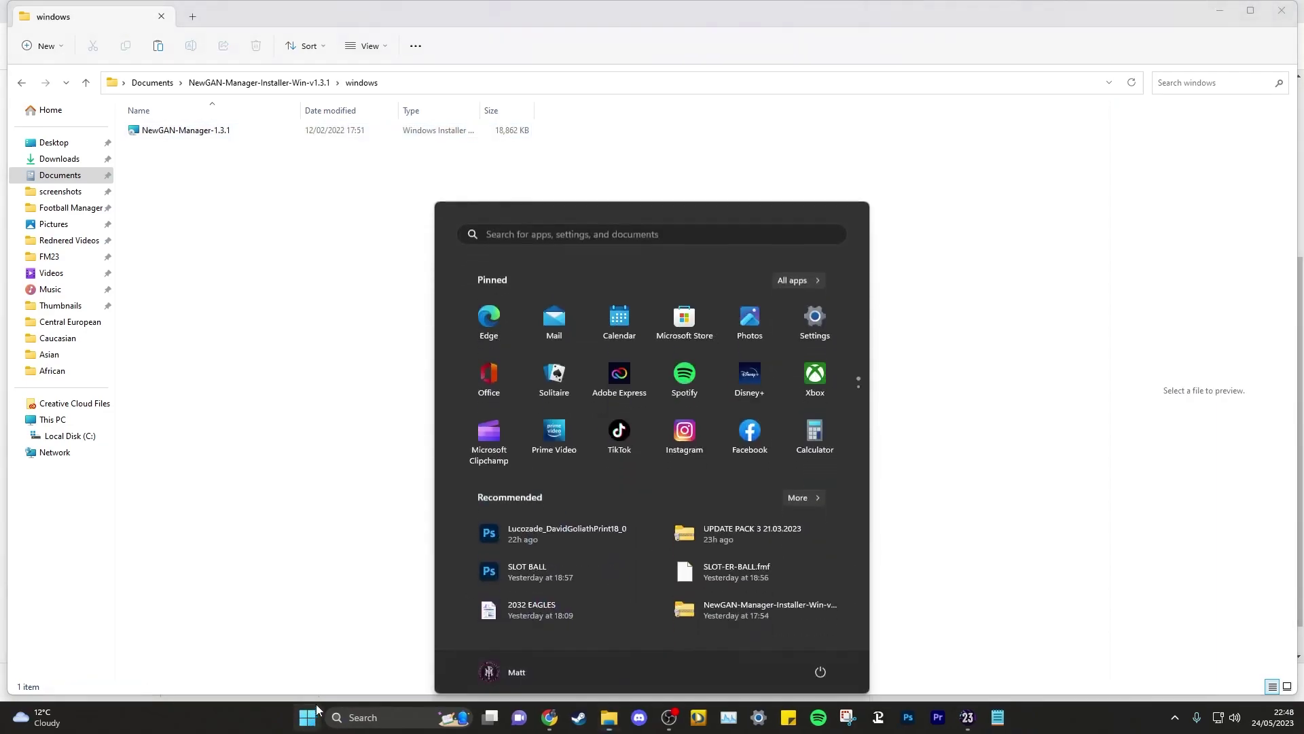
click(797, 280)
scroll(484, 456, down, 10)
scroll(595, 481, down, 12)
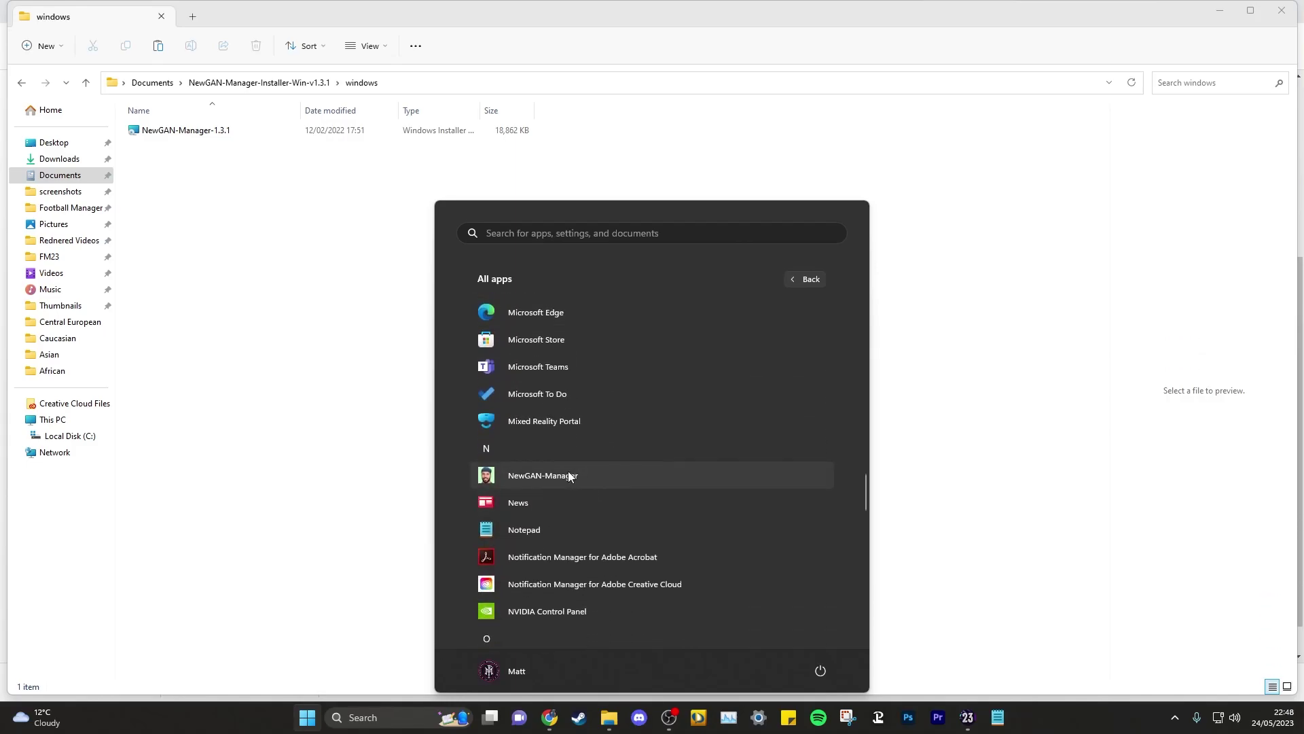
click(533, 480)
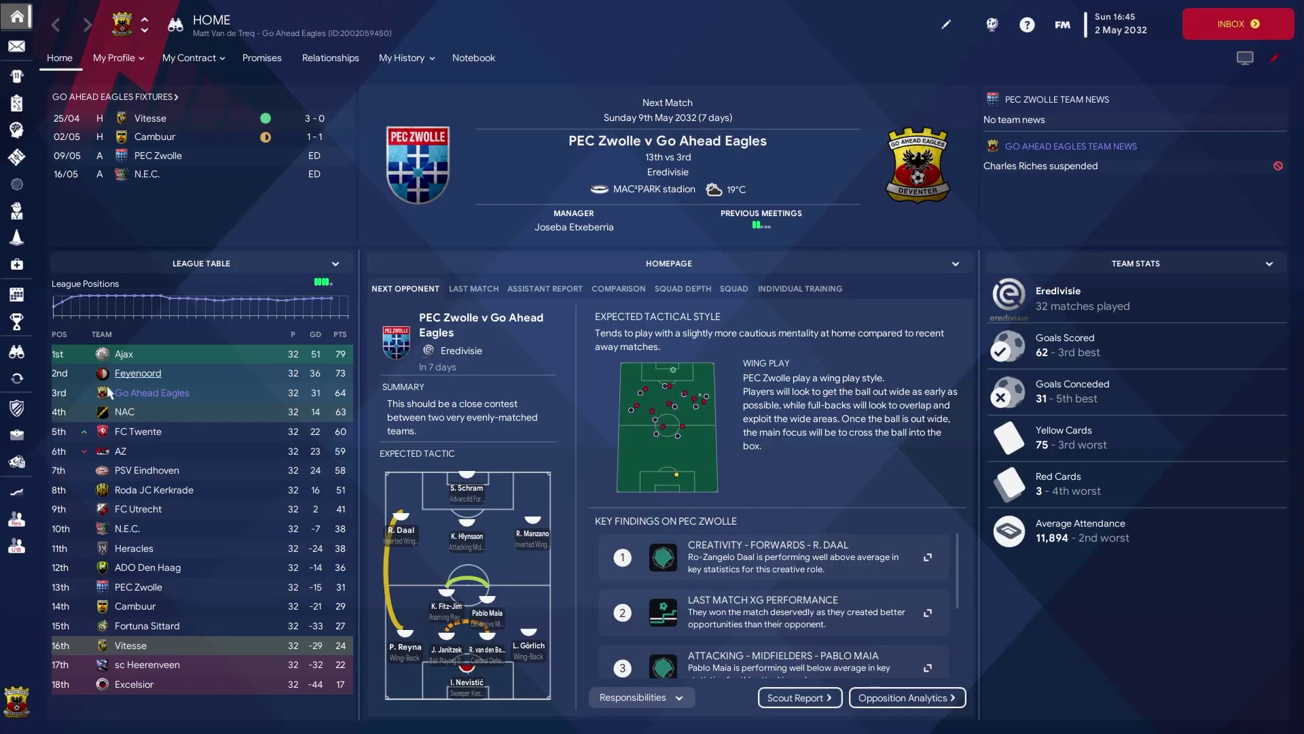
View the Go Ahead Eagles club profile in Football Manager 2023 and return to the previous screen.
click(140, 395)
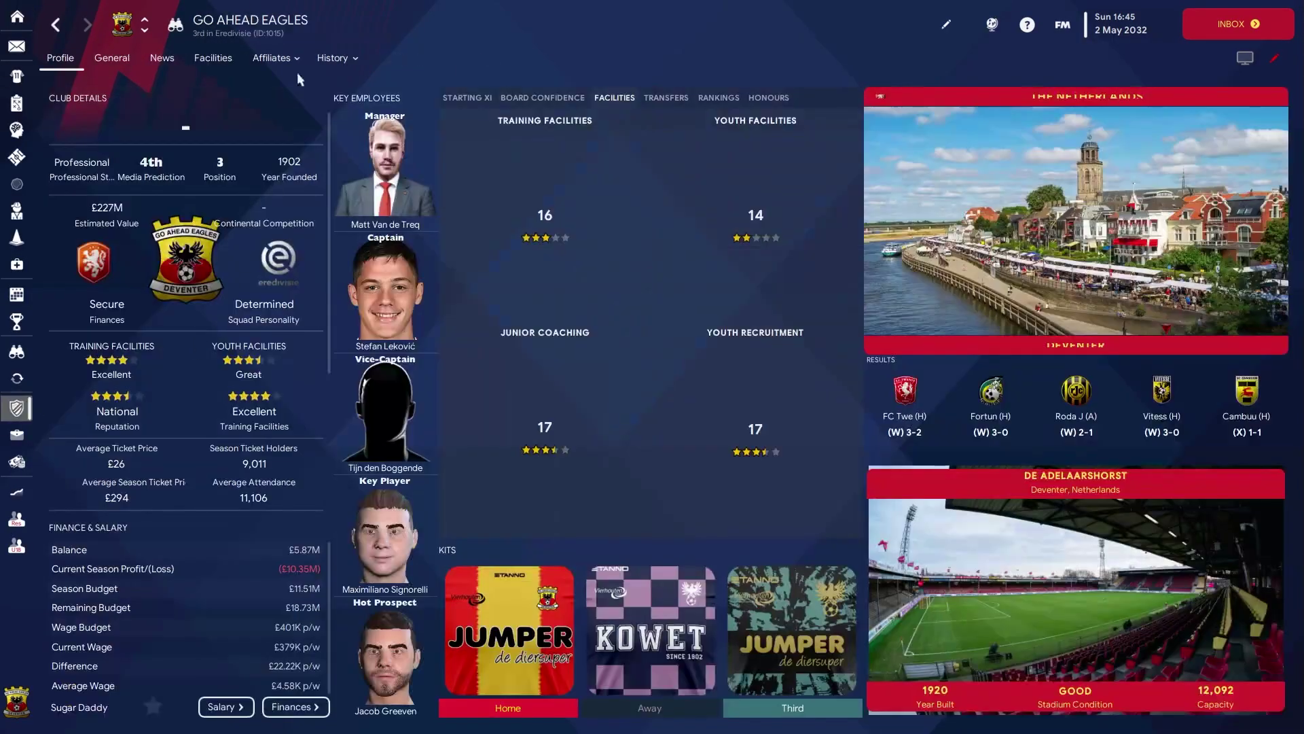
key(alt+Left)
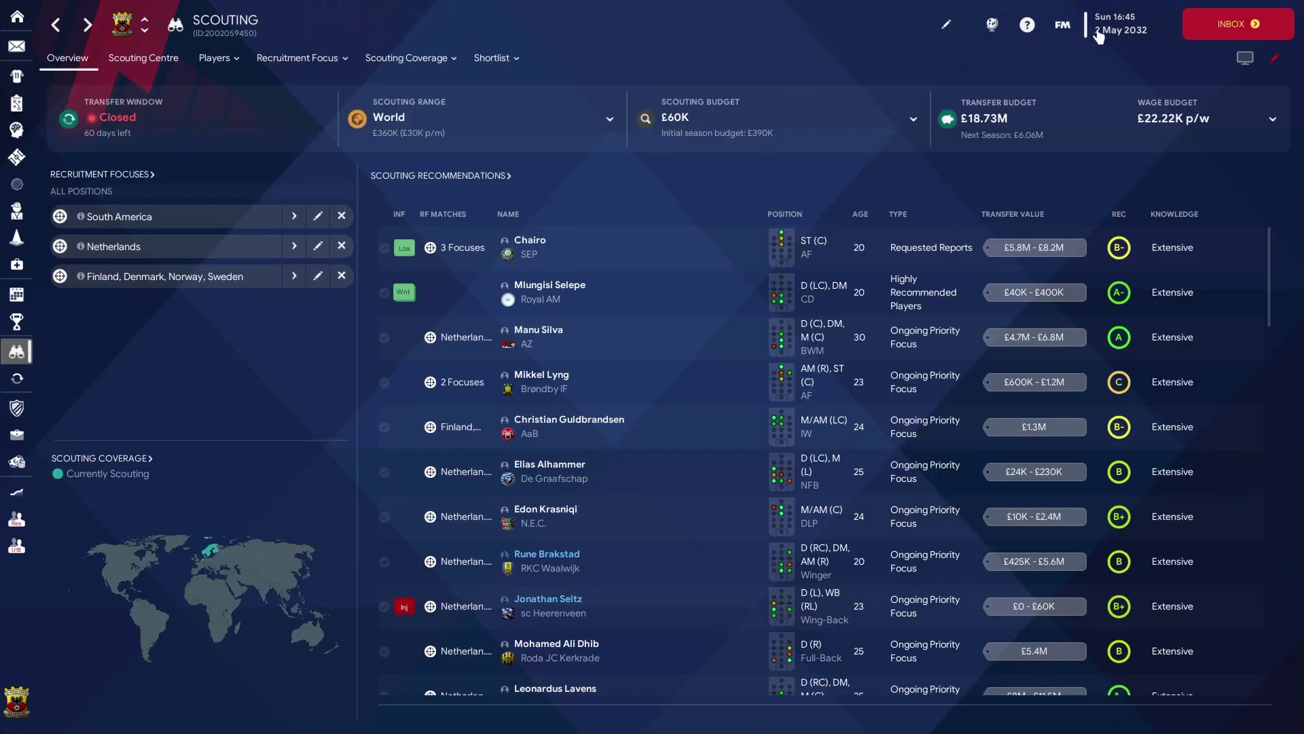
Add a new manager to the current save, starting unemployed, and complete the manager creation.
click(1063, 24)
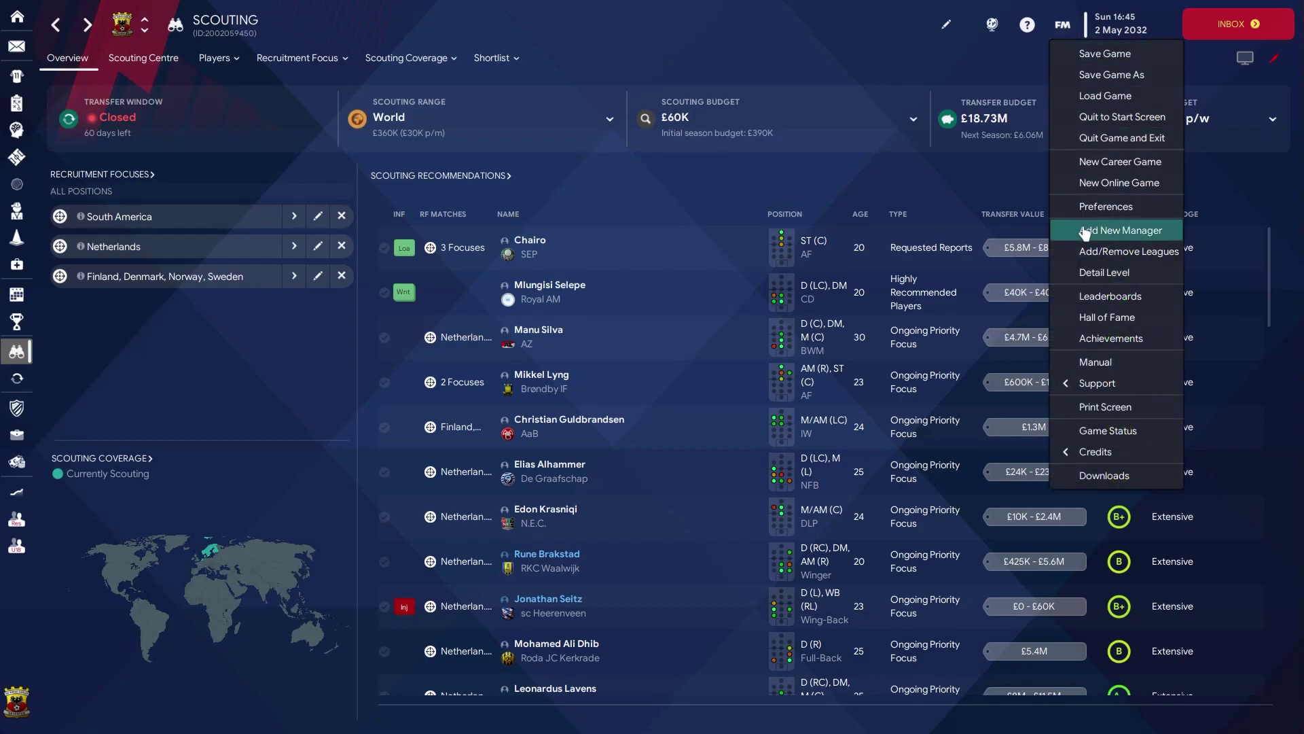
click(1085, 231)
click(580, 618)
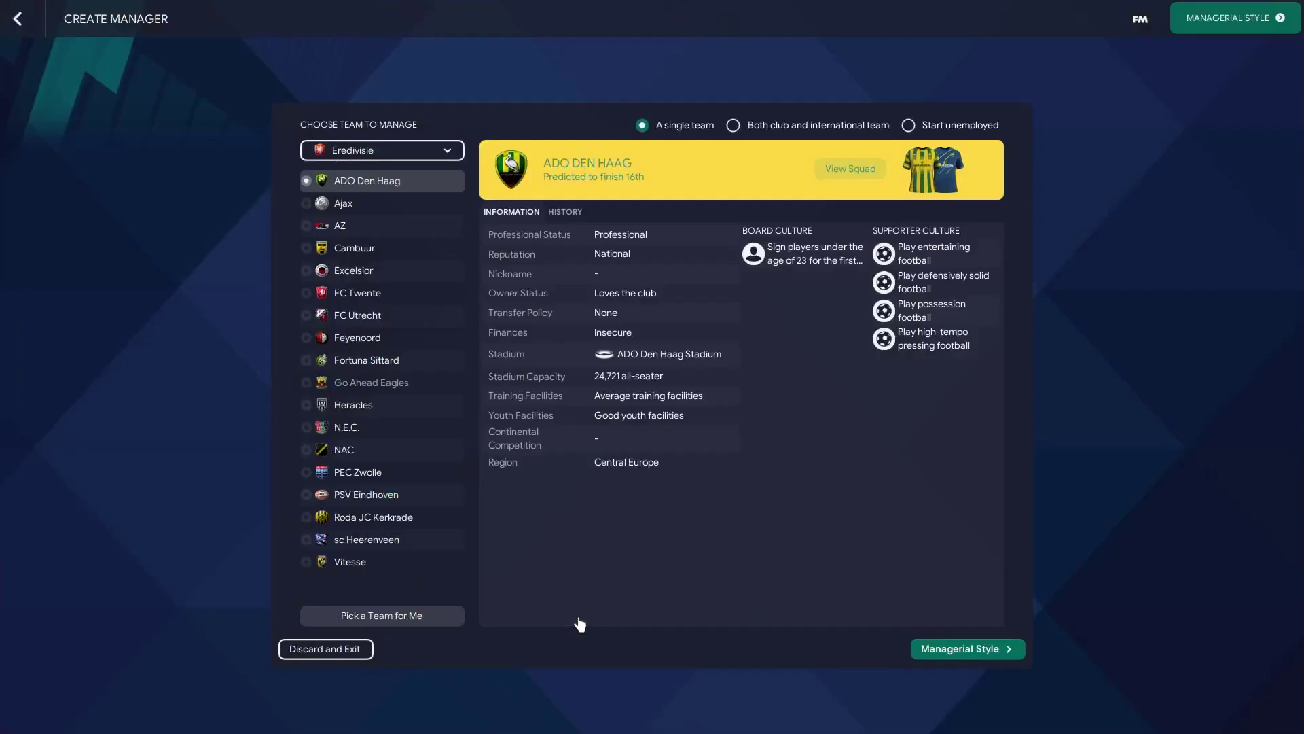
click(952, 126)
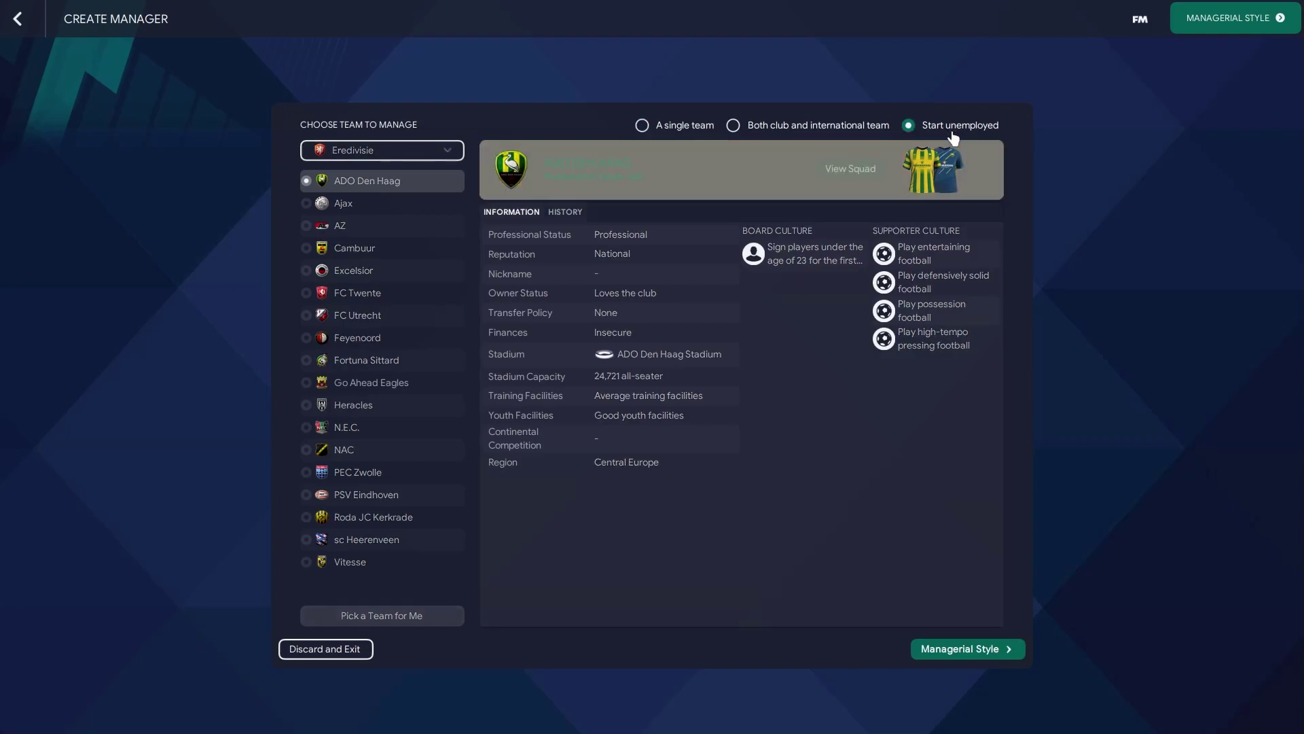
click(1019, 649)
click(998, 650)
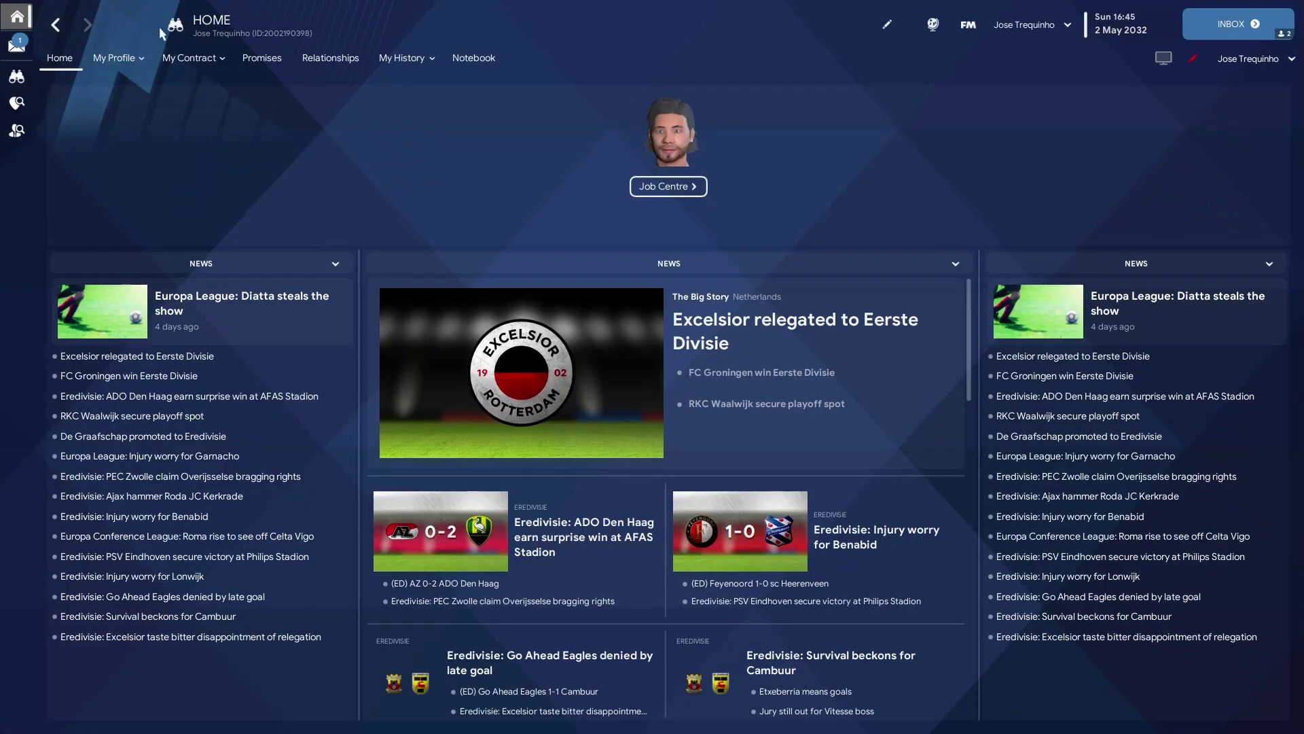
Start a new player search and import the local filter "is newgen search filter" from the filters folder.
mouse_move(185, 61)
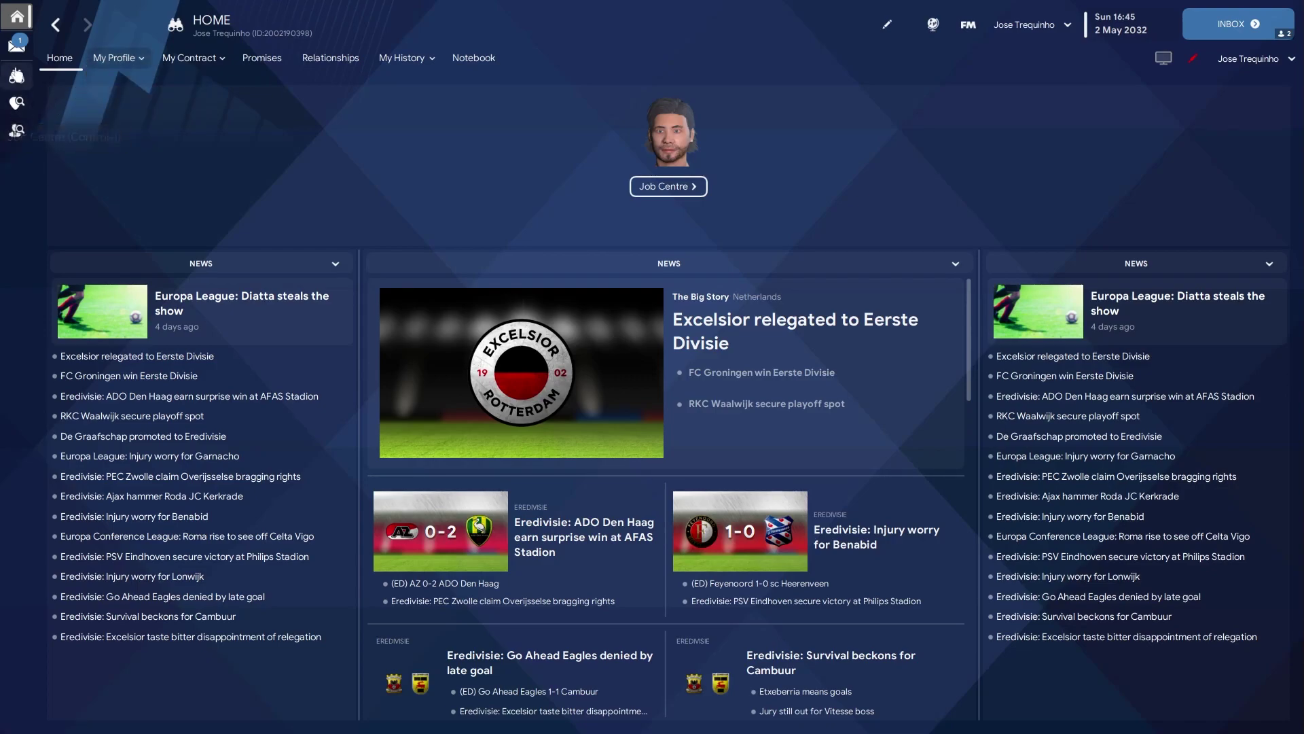
click(15, 85)
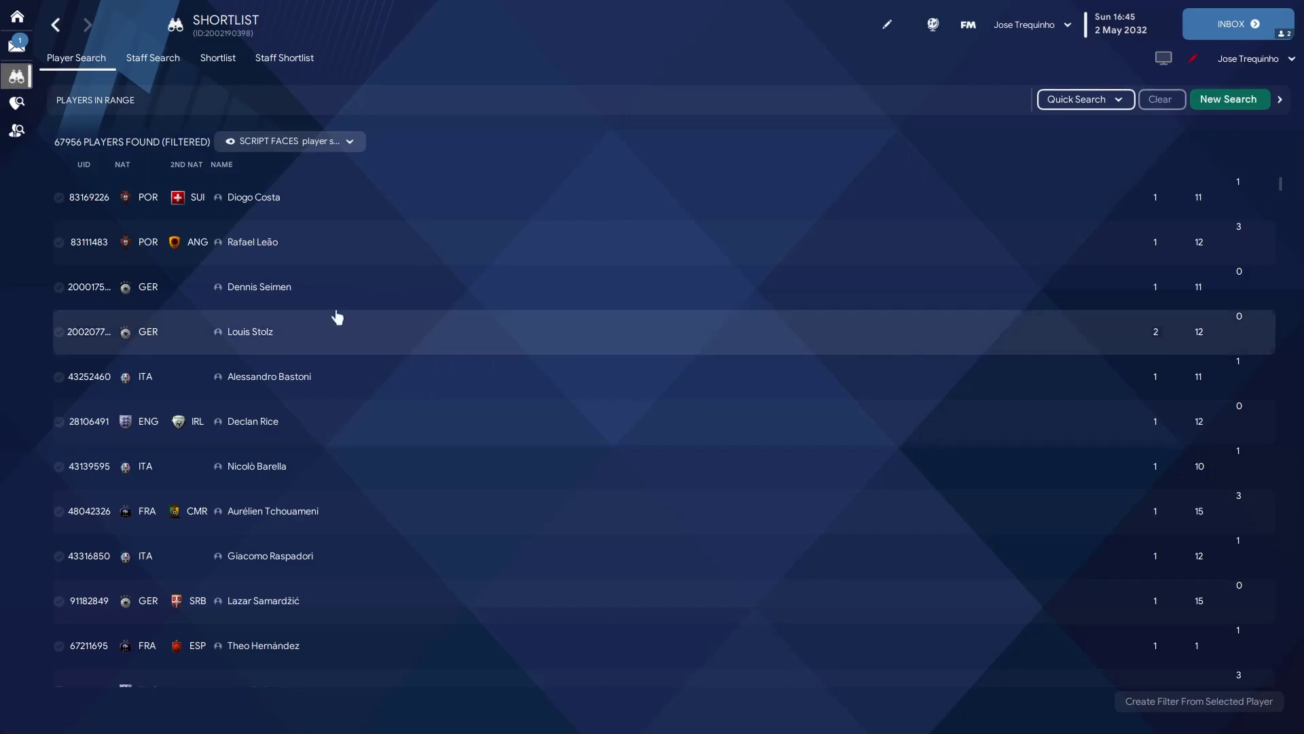
click(1242, 107)
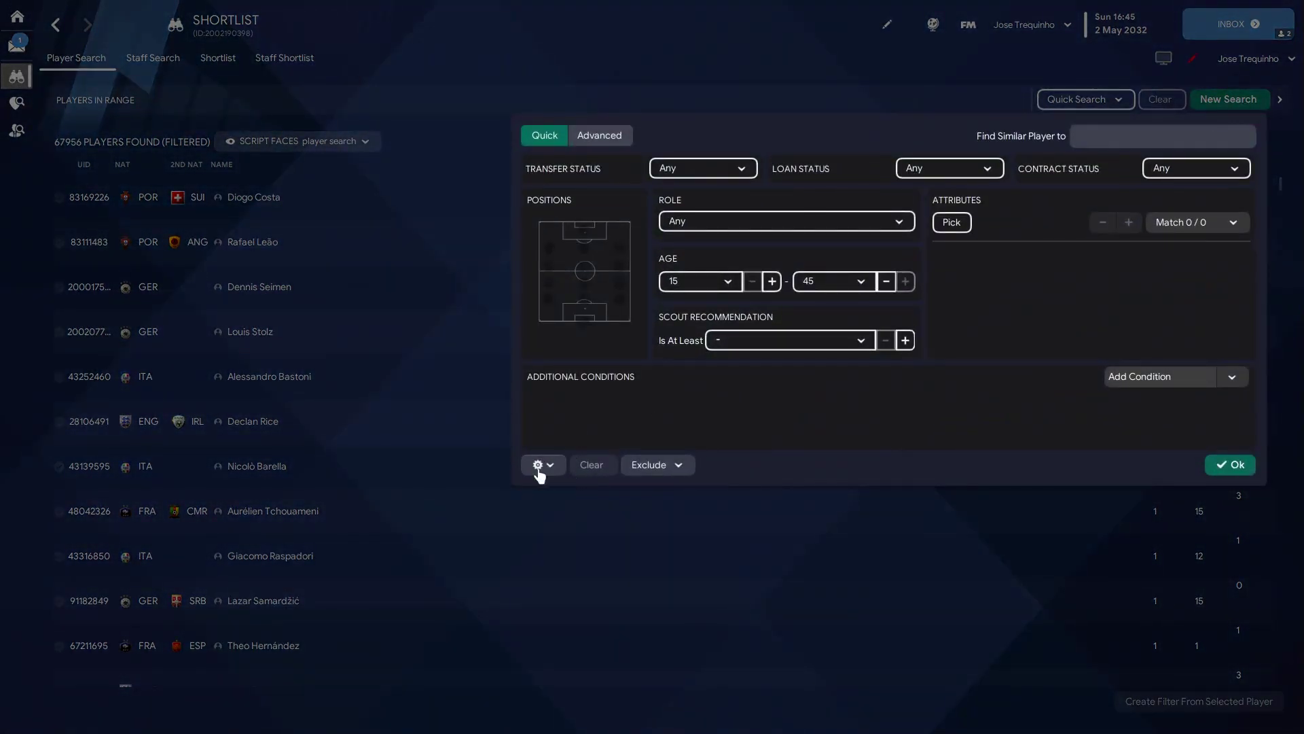
click(540, 467)
click(554, 511)
click(873, 255)
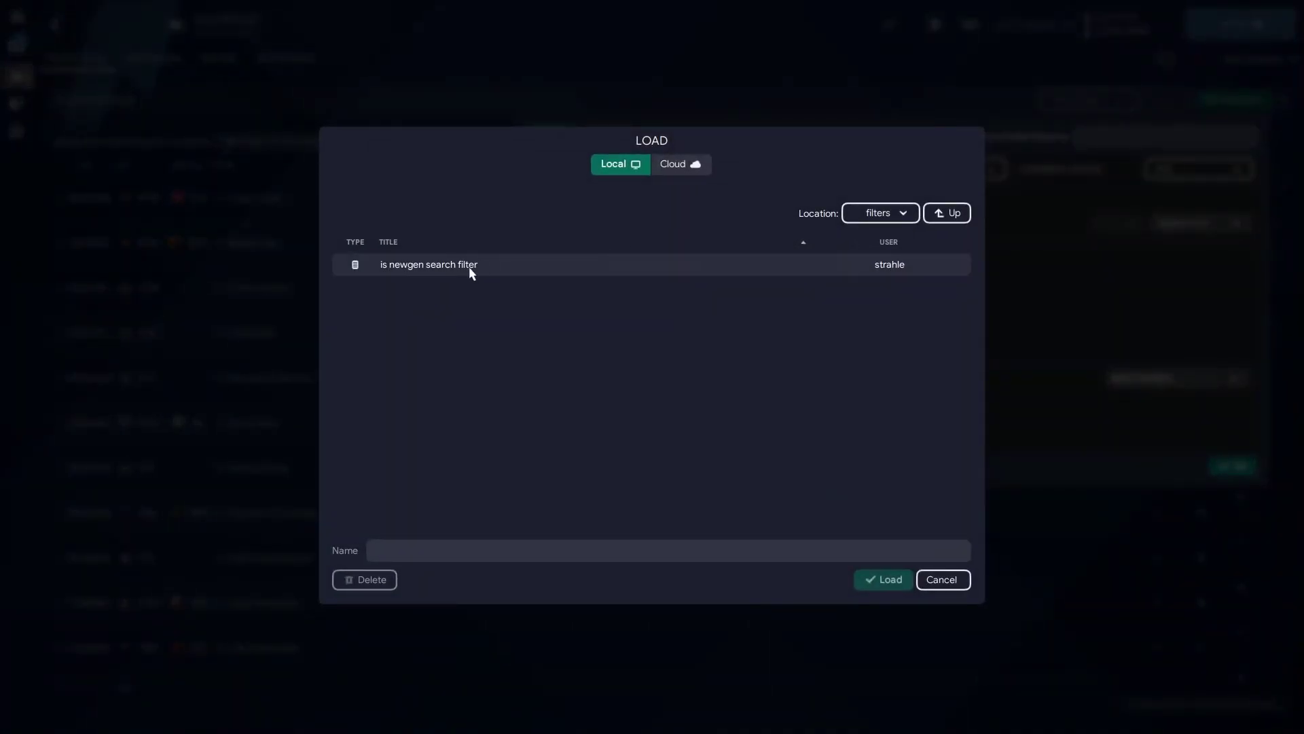
click(468, 266)
click(875, 586)
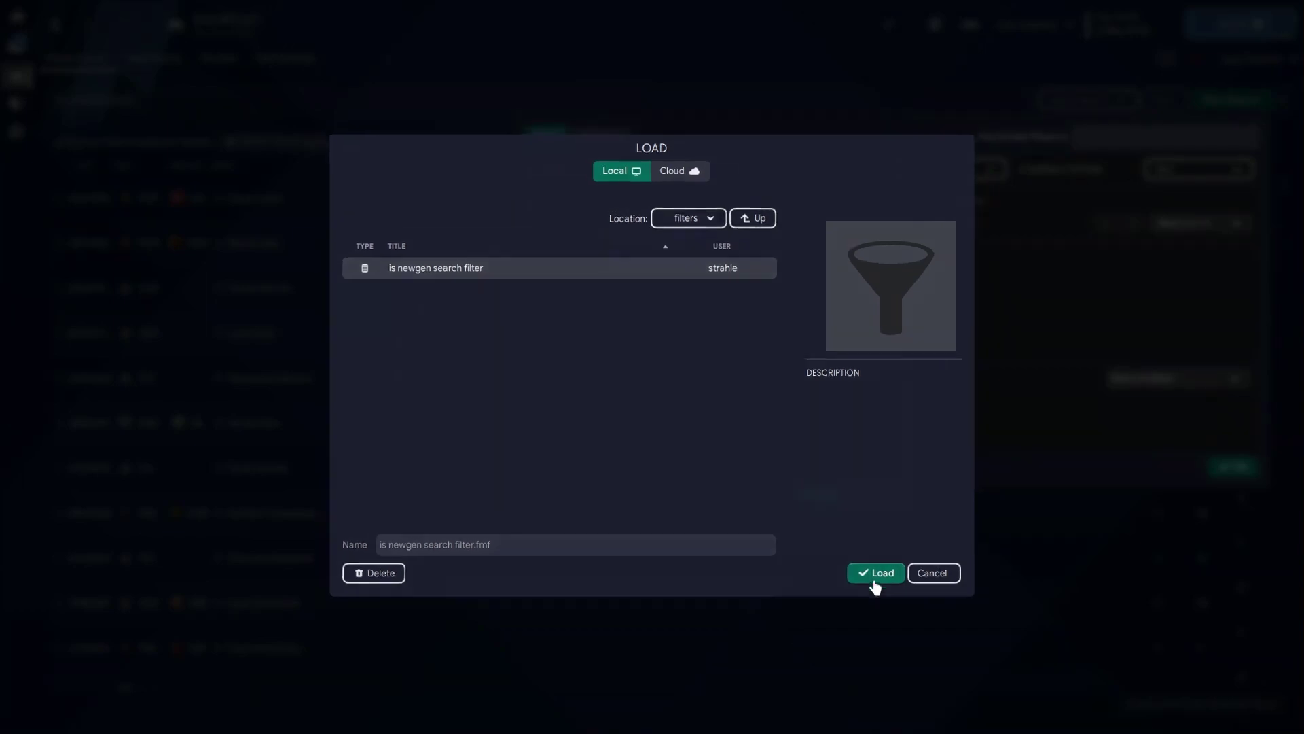
click(524, 255)
click(799, 501)
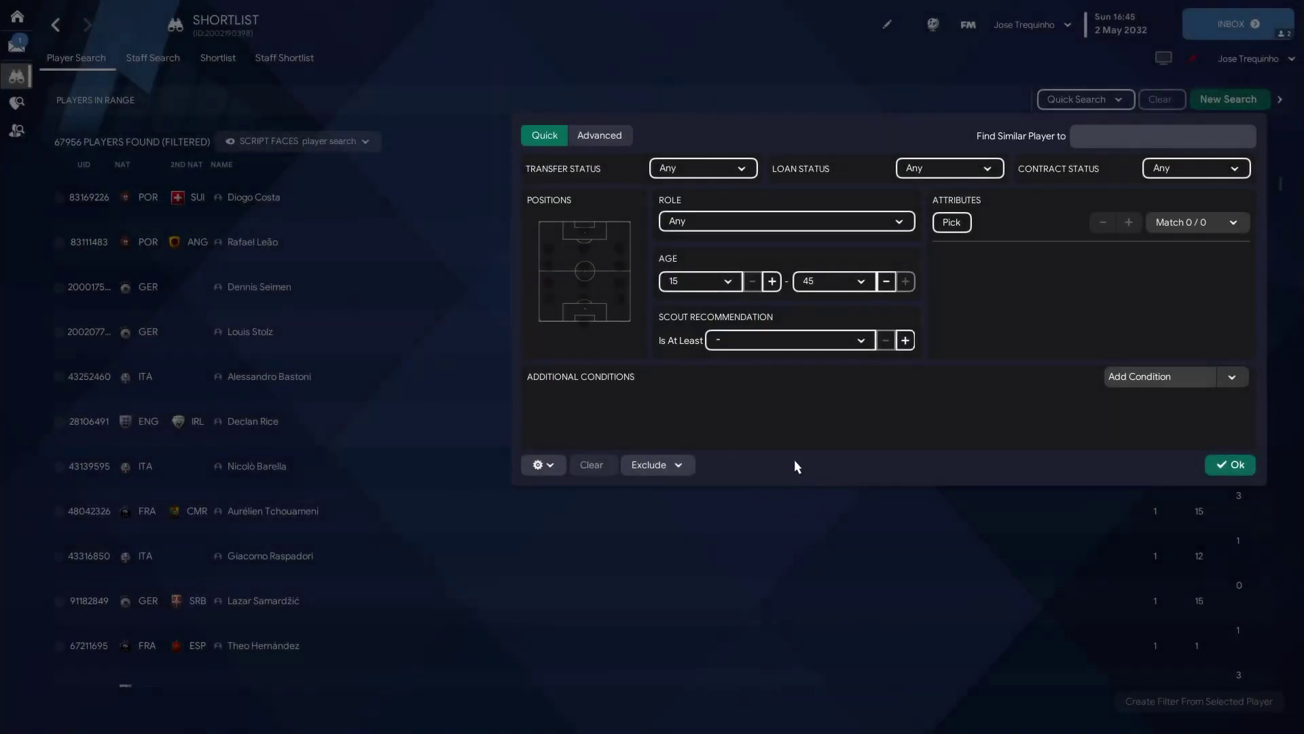
Apply the "is newgen search filter" to the player search without saving the current filter.
click(560, 469)
click(567, 534)
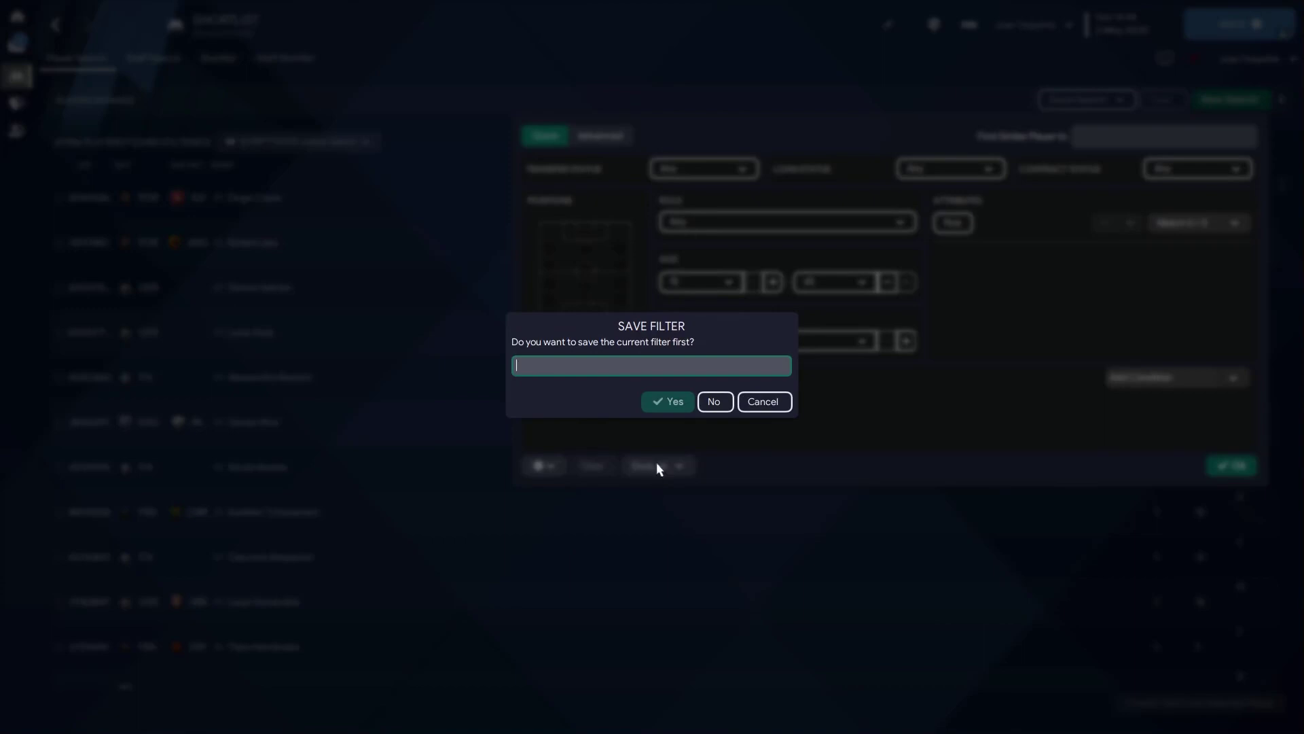
click(714, 402)
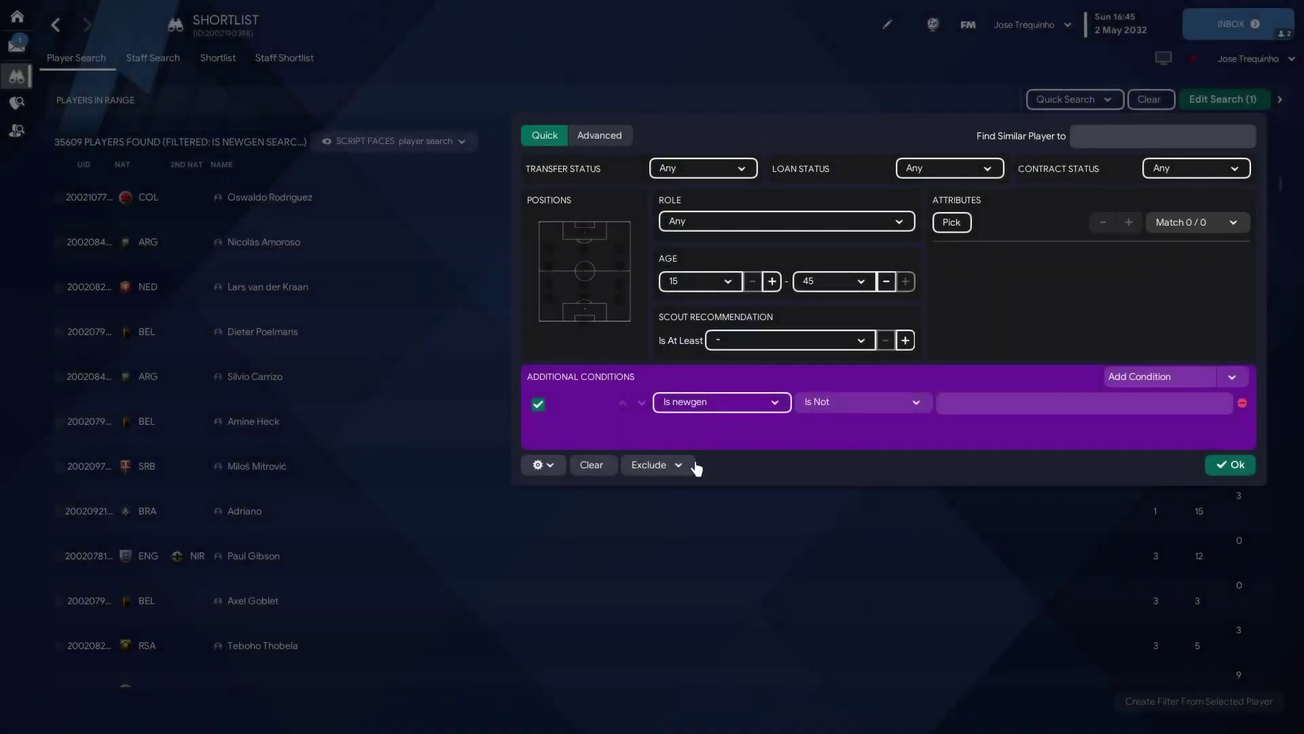
click(1229, 465)
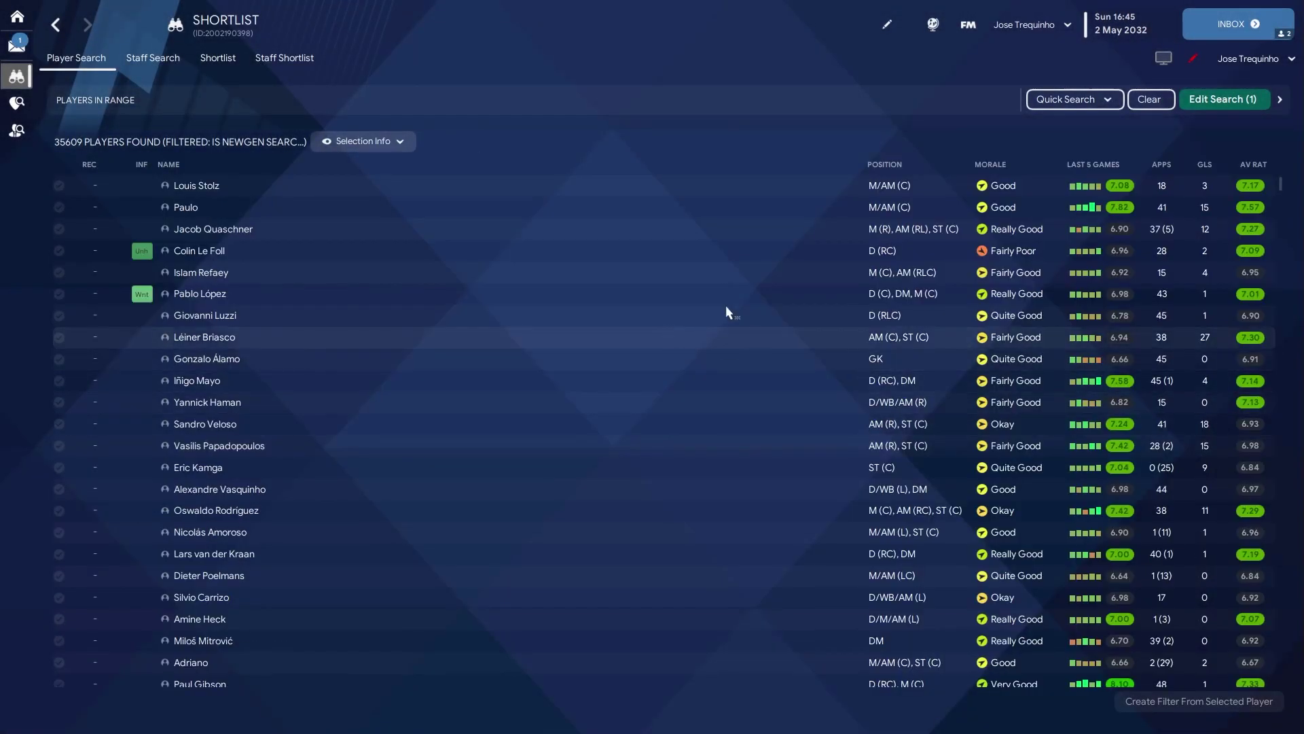
Switch the player list to the custom view "SCRIPT FACES player search".
scroll(599, 500, down, 5)
scroll(603, 500, up, 4)
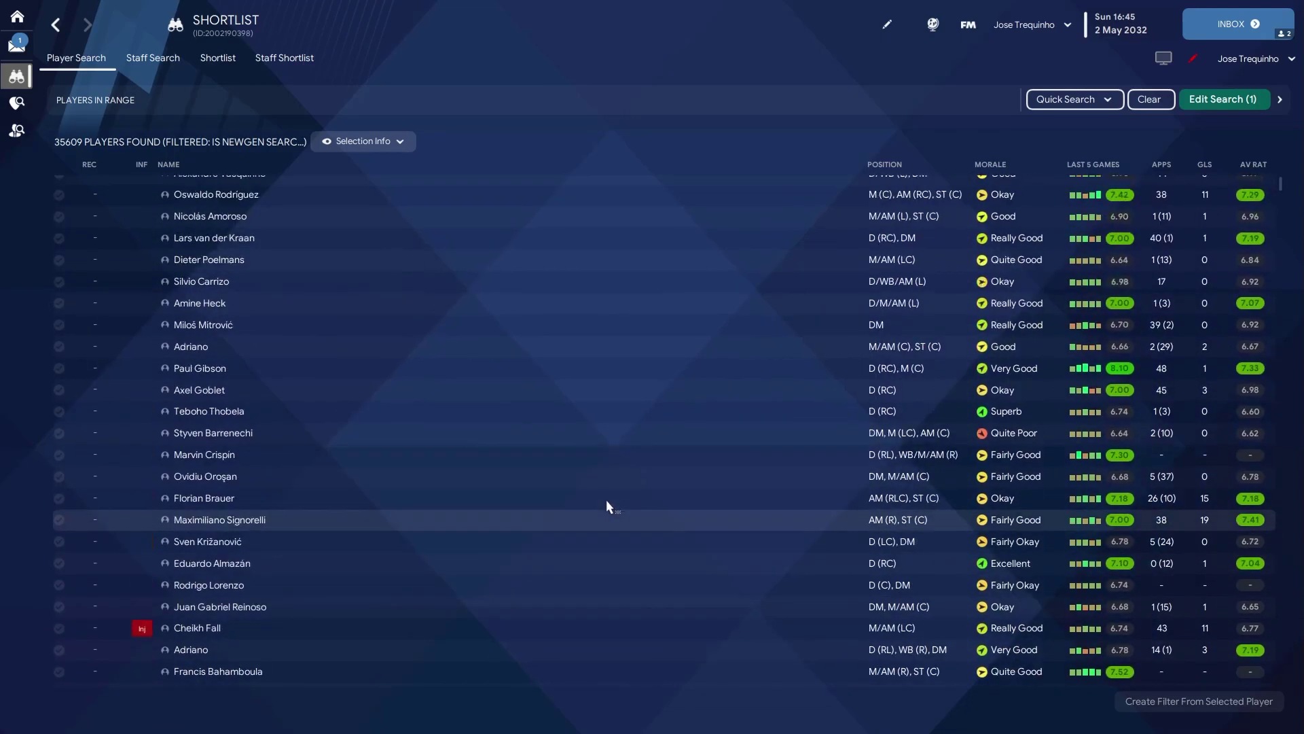
scroll(606, 476, up, 4)
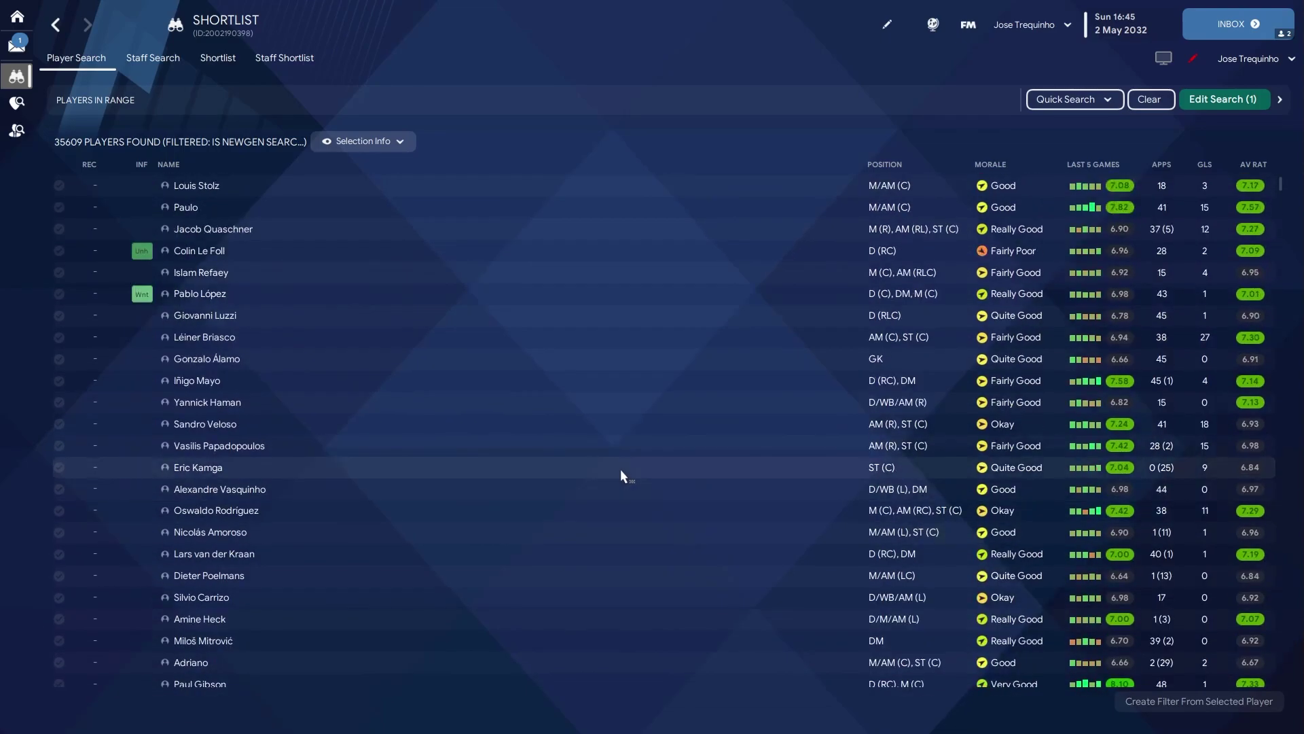
click(362, 144)
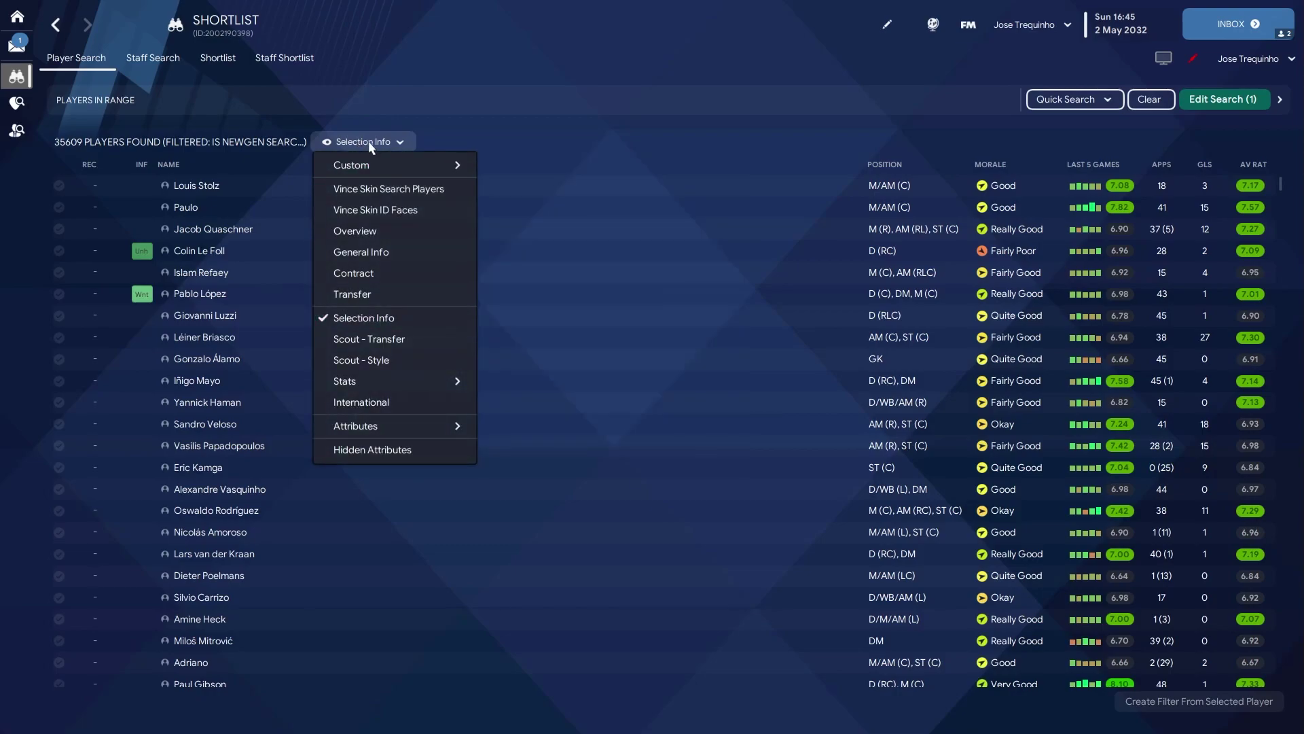
mouse_move(367, 175)
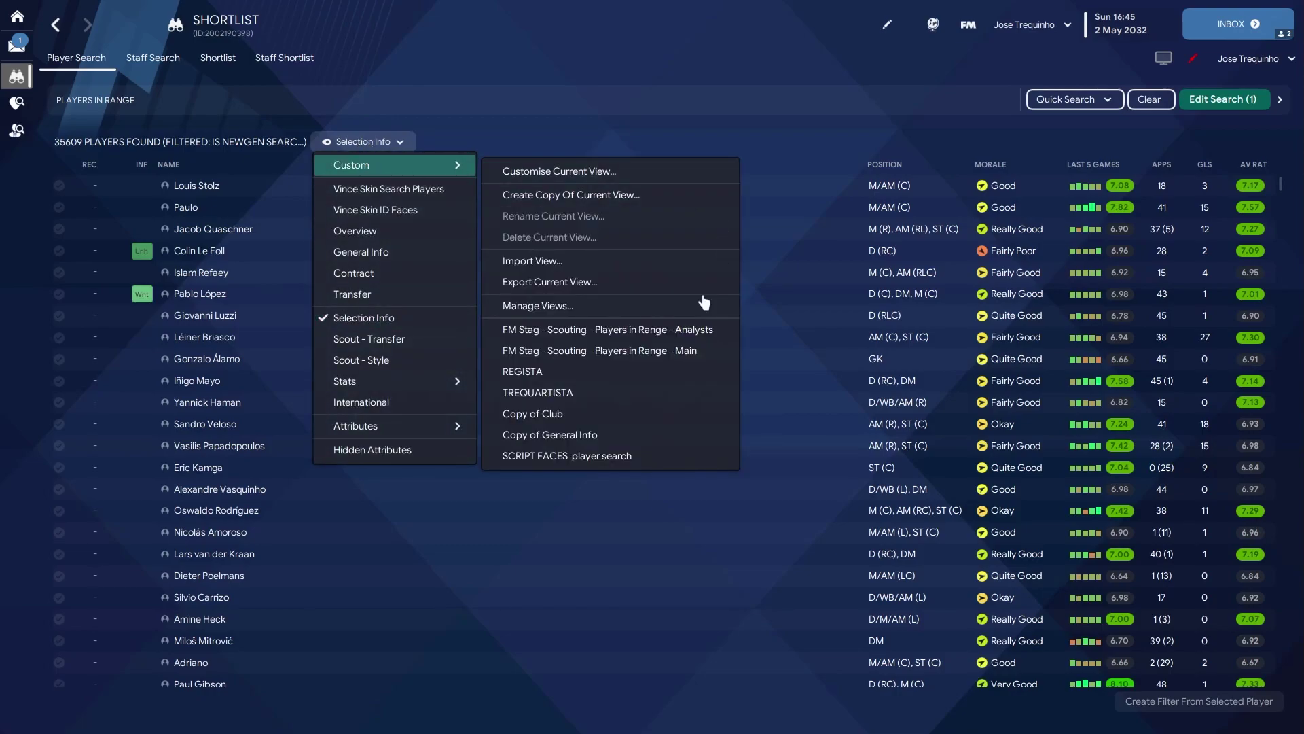
click(624, 455)
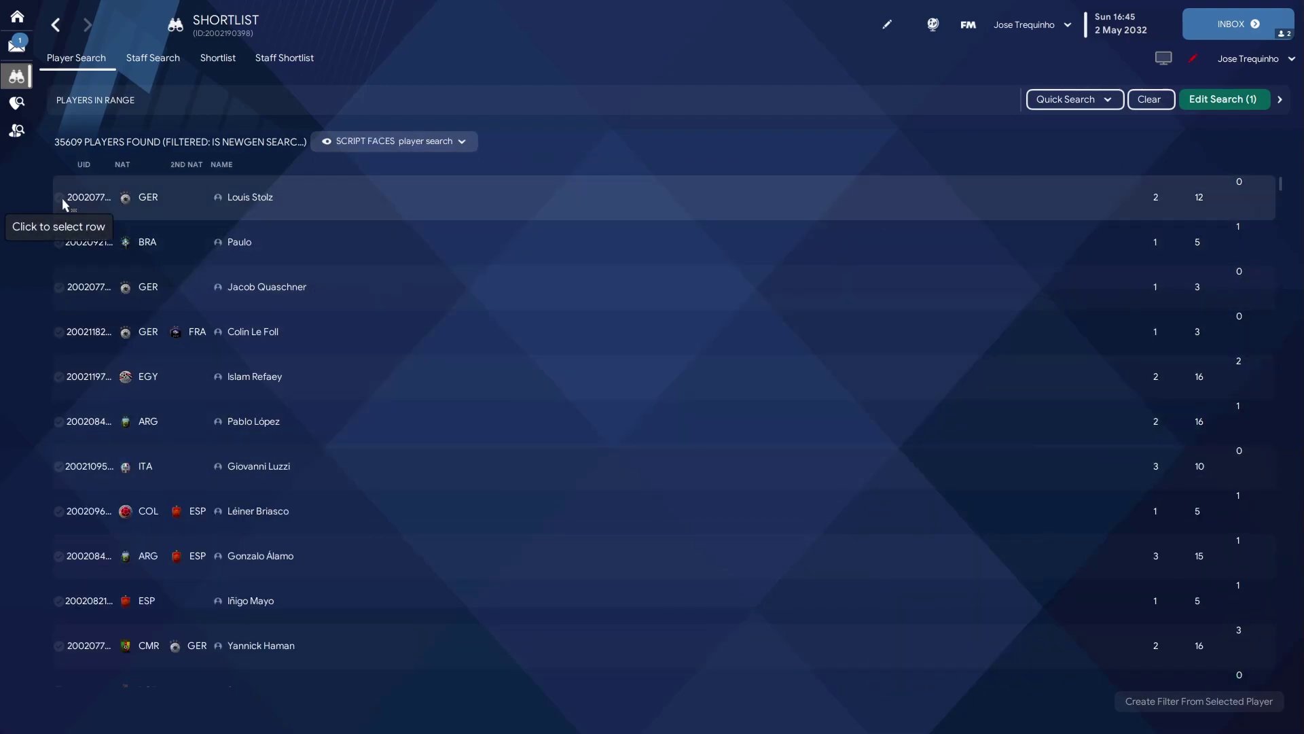
Select every player in the filtered list and print the list as a text file.
click(62, 197)
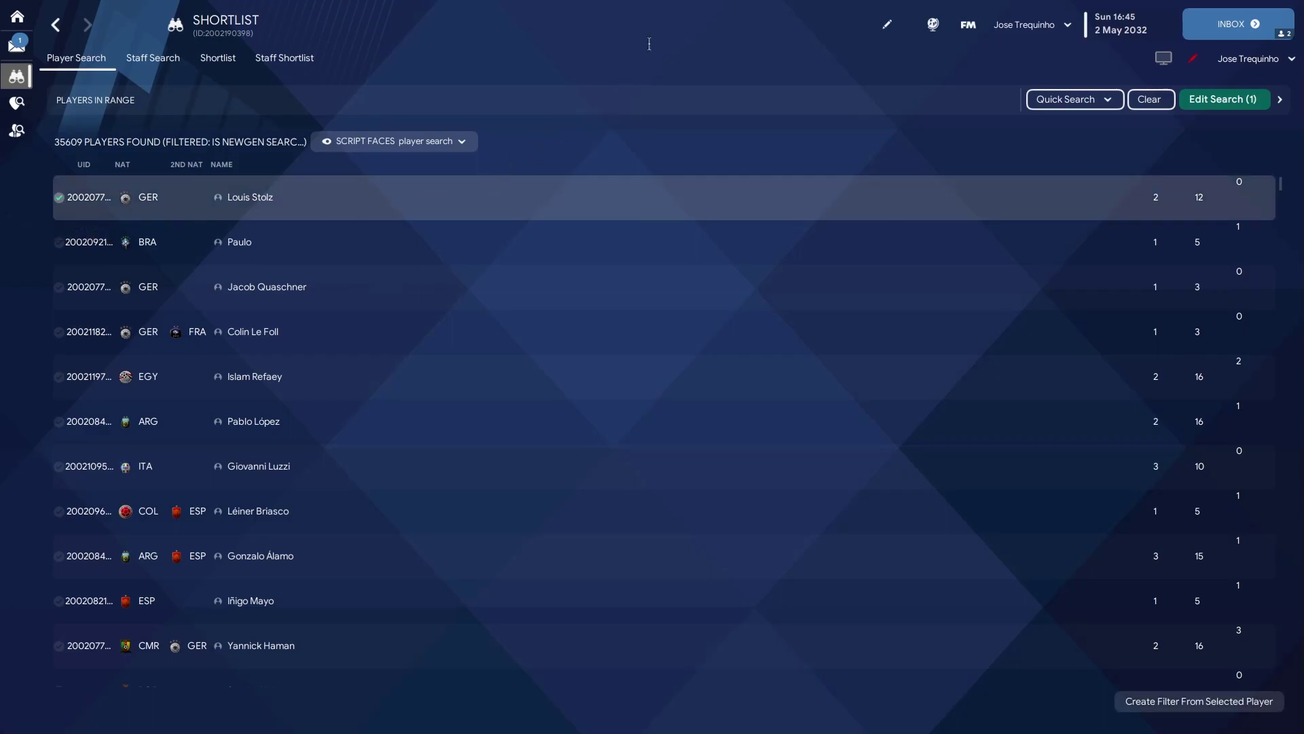
key(ctrl+a)
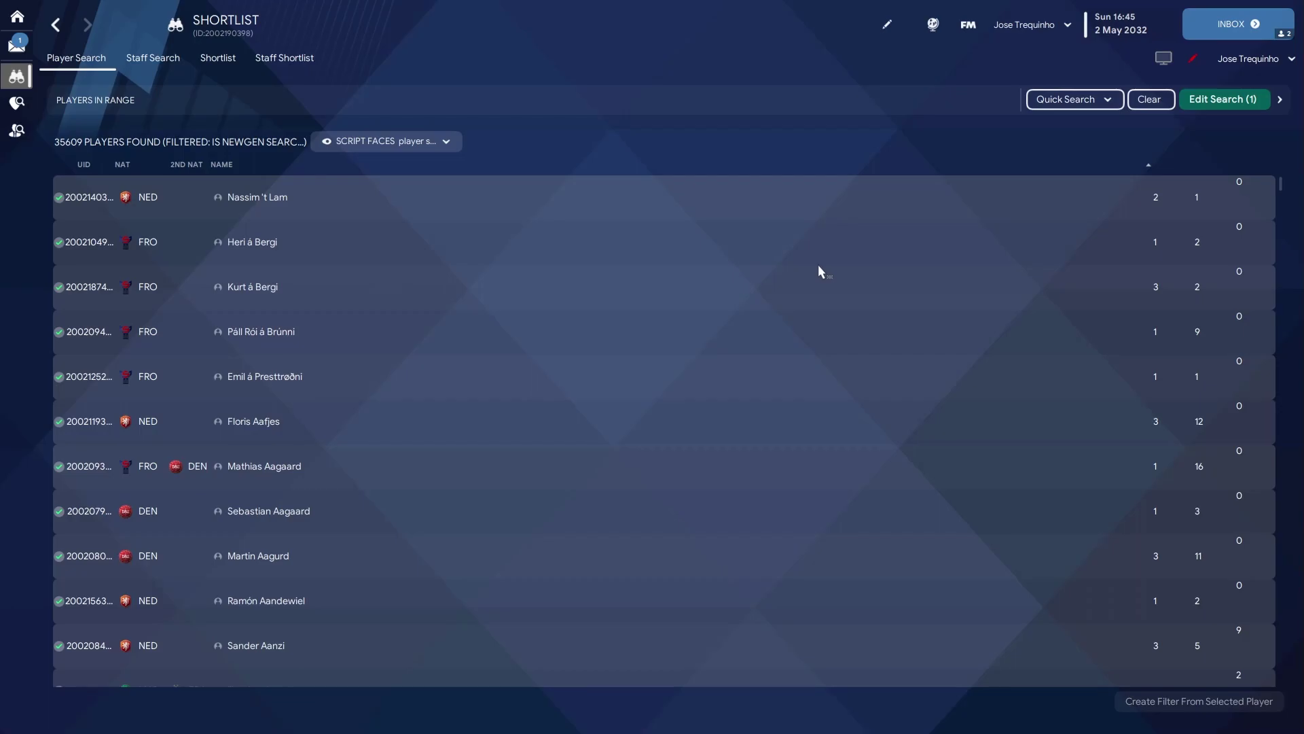
key(ctrl+p)
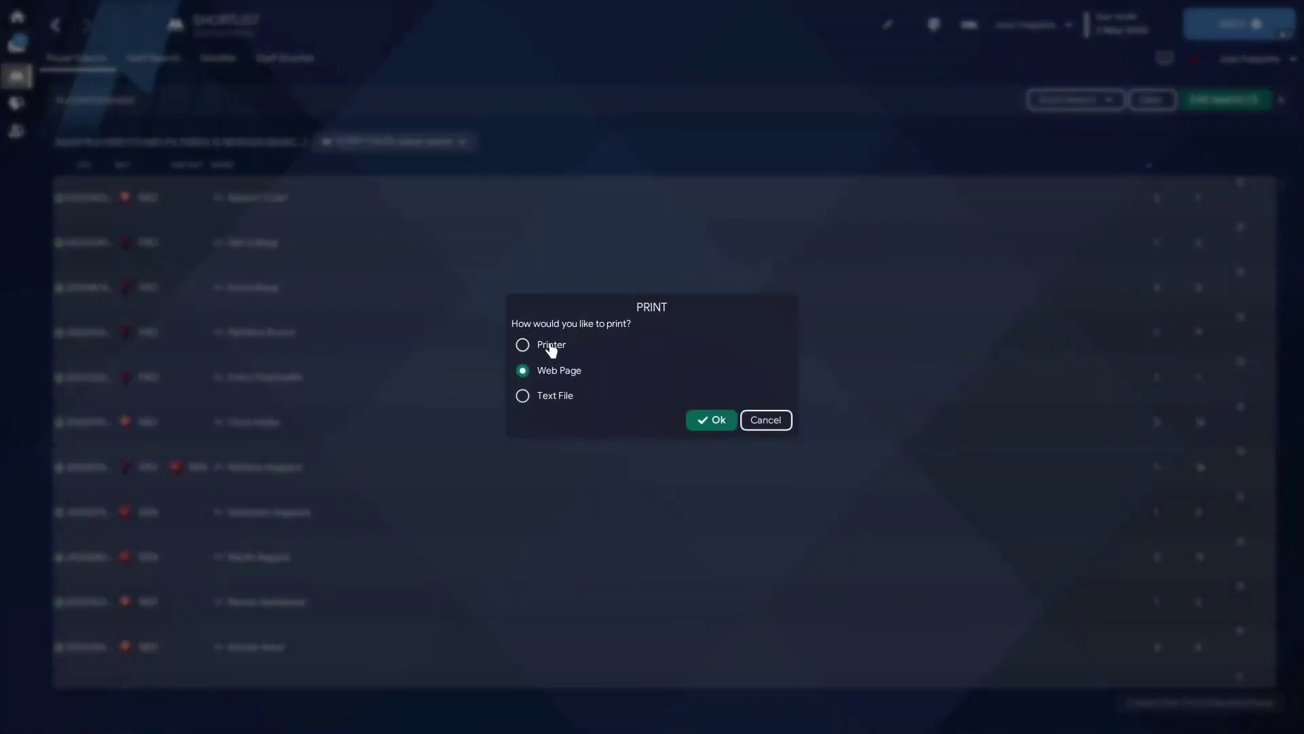
click(549, 402)
click(714, 421)
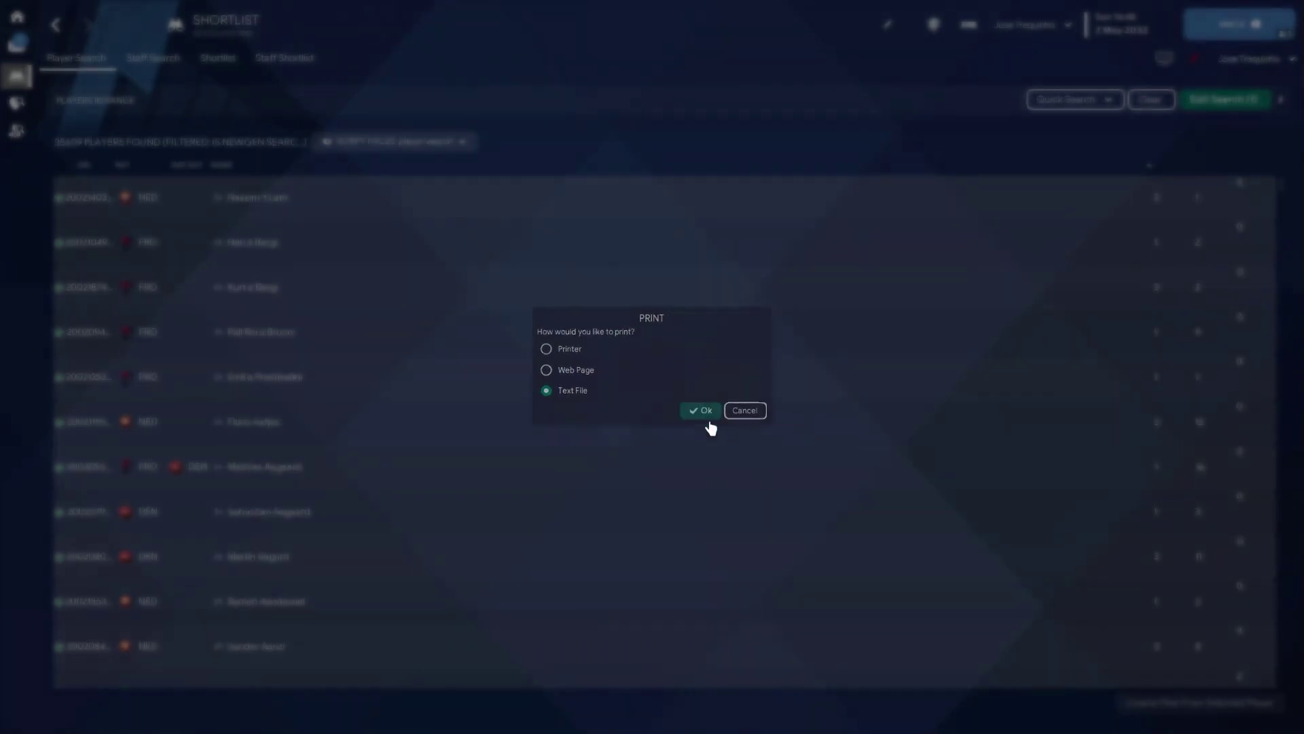
Save the printed player list as "EAGLES 2032" in the Football Manager 2023 folder.
scroll(618, 355, down, 5)
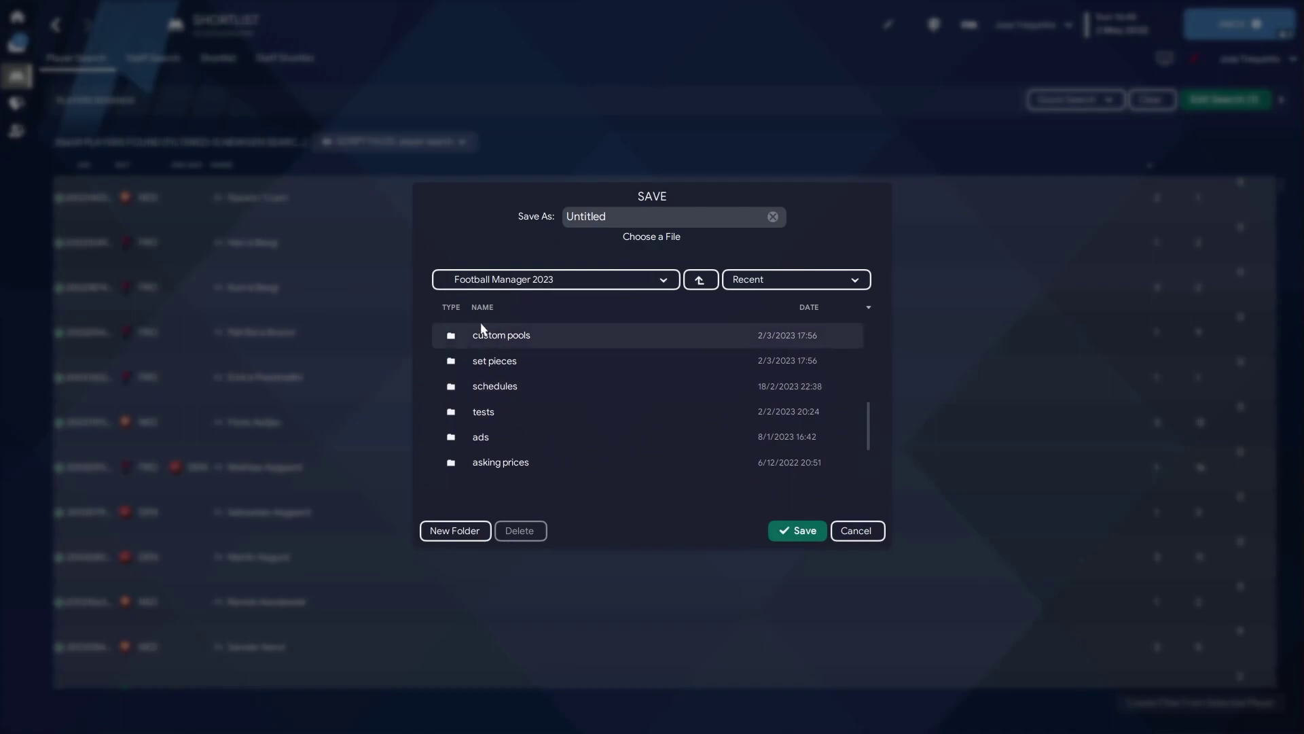
click(598, 218)
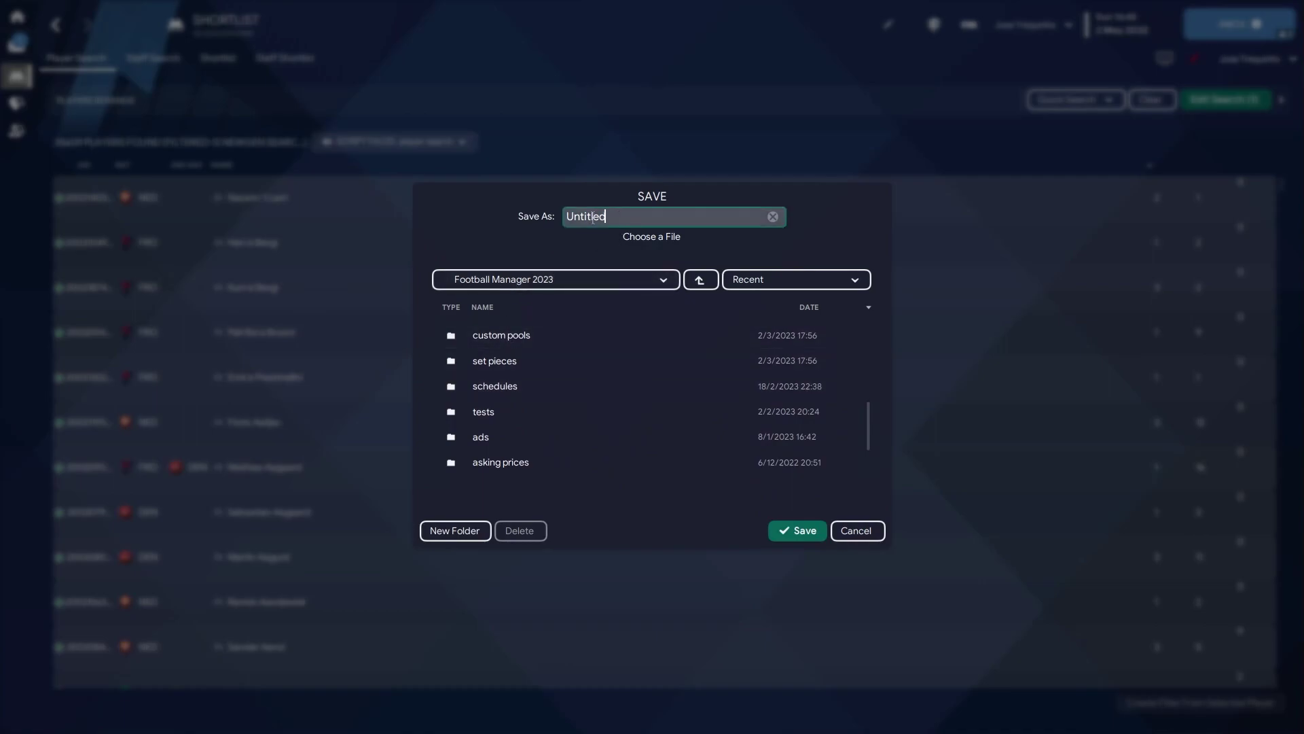
key(BackSpace)
text(E)
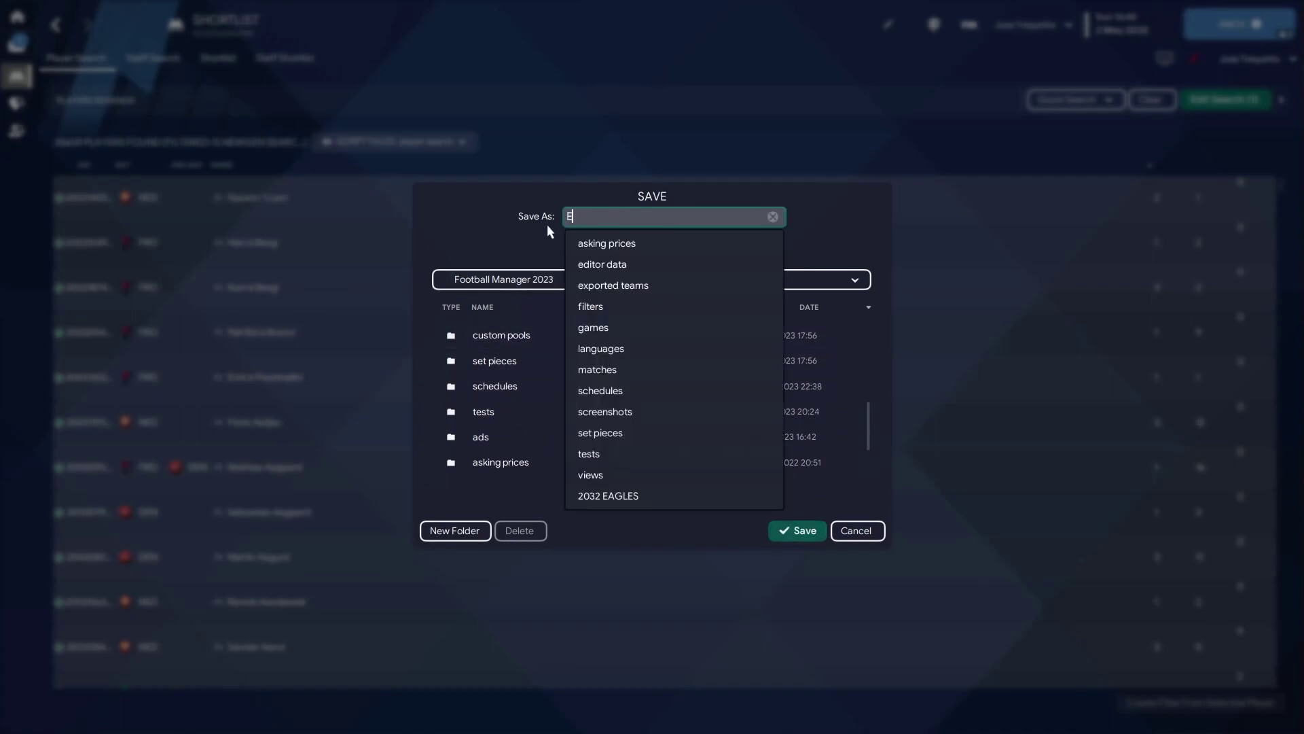
text(AFLES)
key(BackSpace)
key(BackSpace)
key(BackSpace)
key(BackSpace)
text(G)
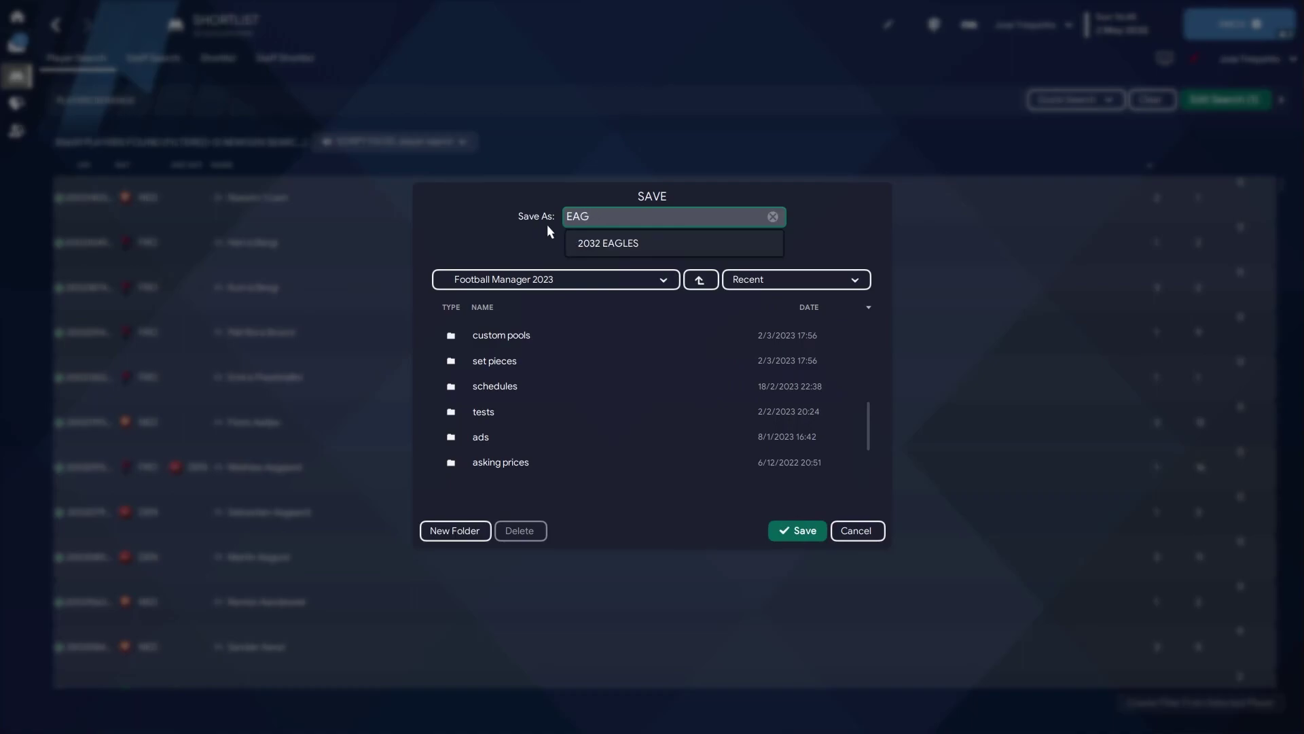
text(LES 20)
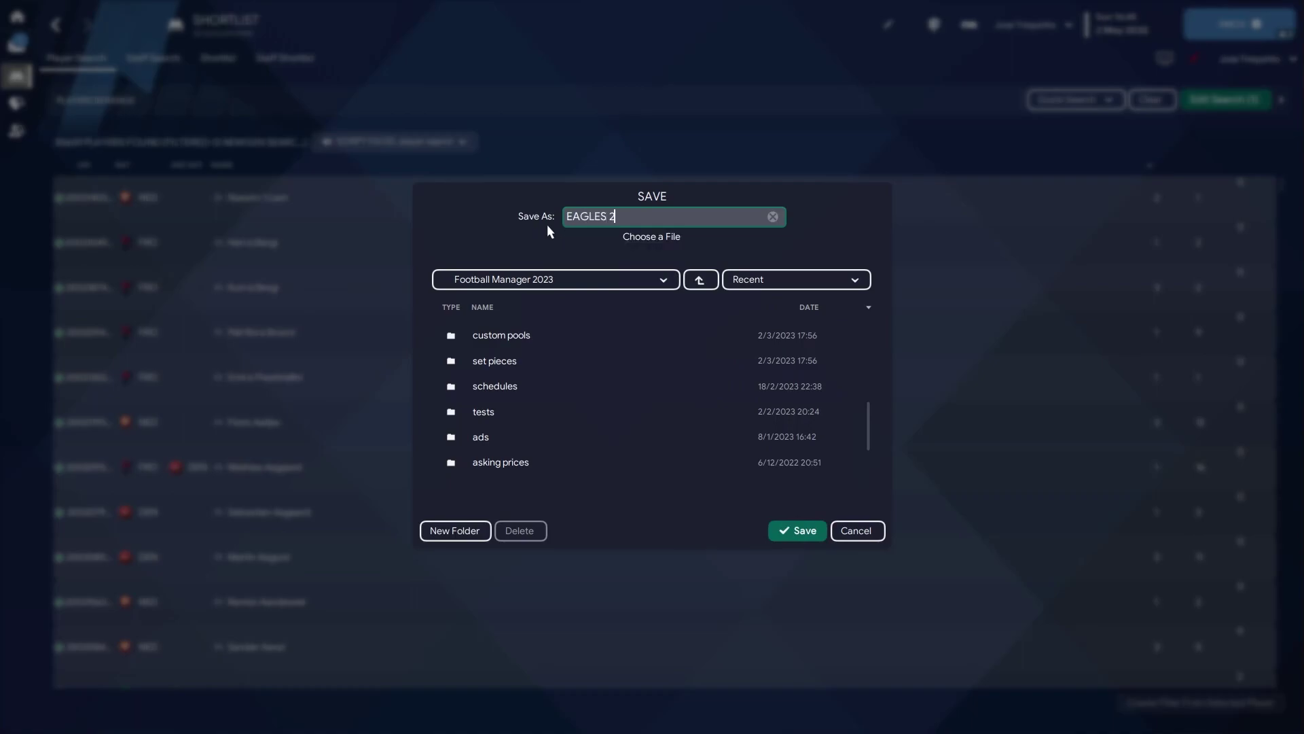
text(32)
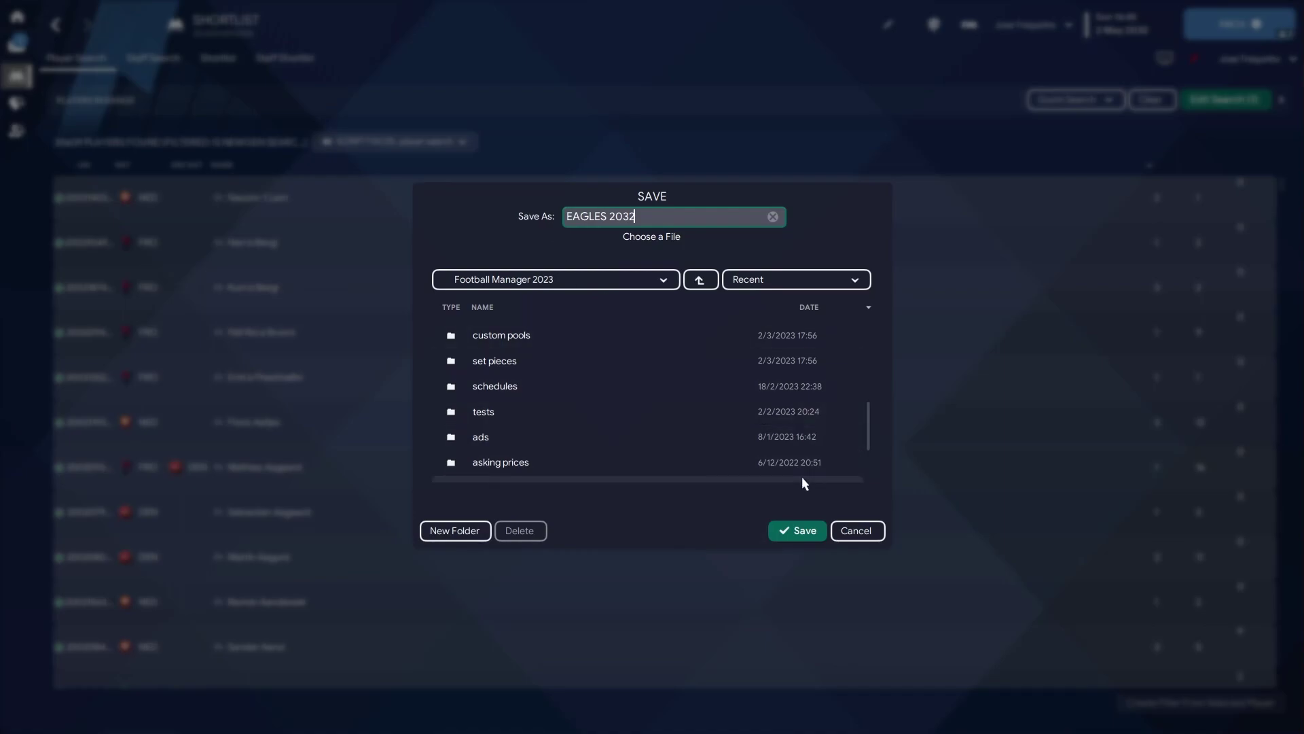
click(792, 538)
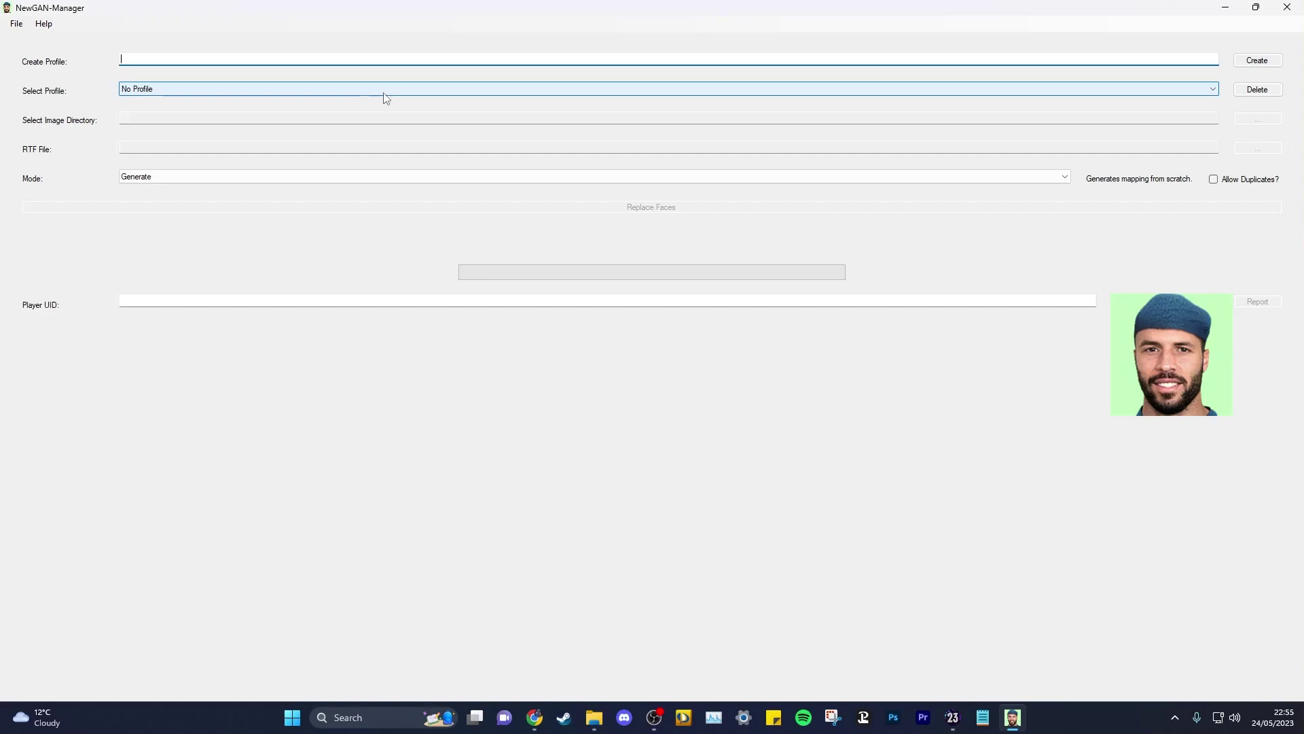
In NewGAN-Manager, create a profile named "GO AHEAD EAGLES" and select it as the active profile.
text(EA)
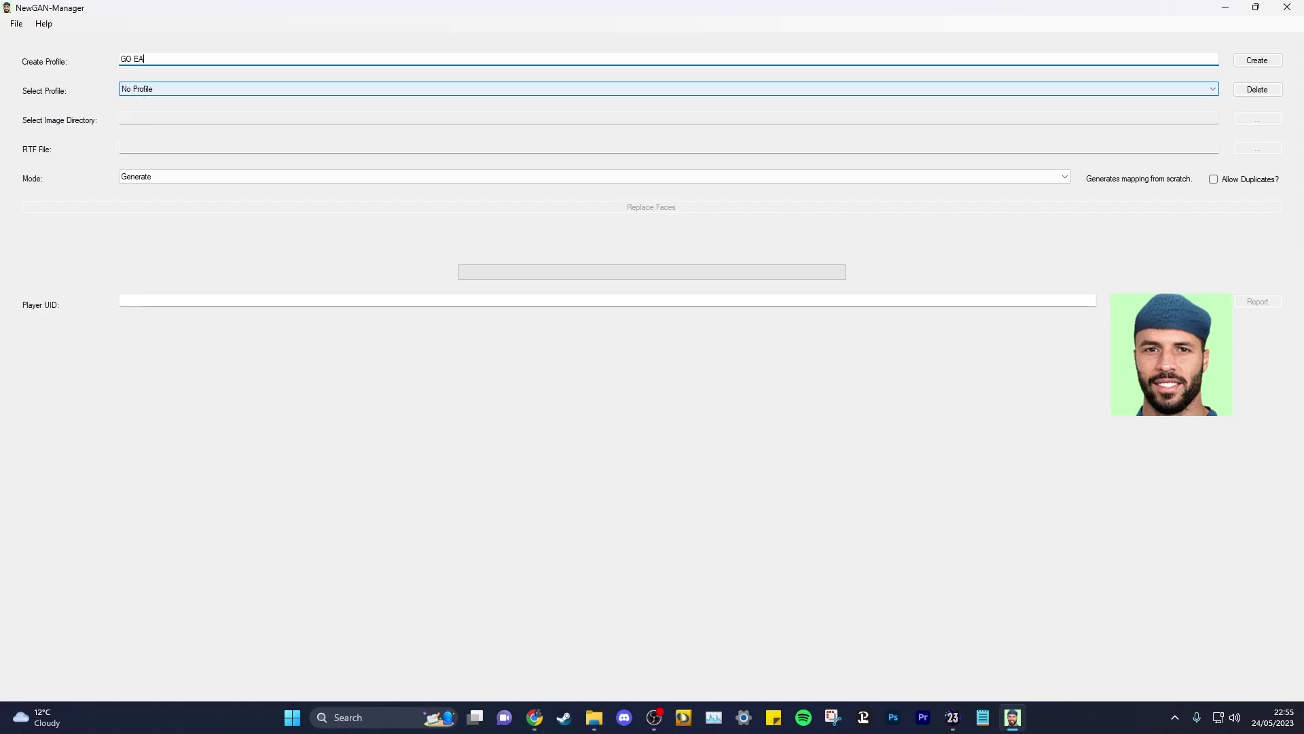
key(BackSpace)
key(BackSpace)
text(AHEAD EAGLES)
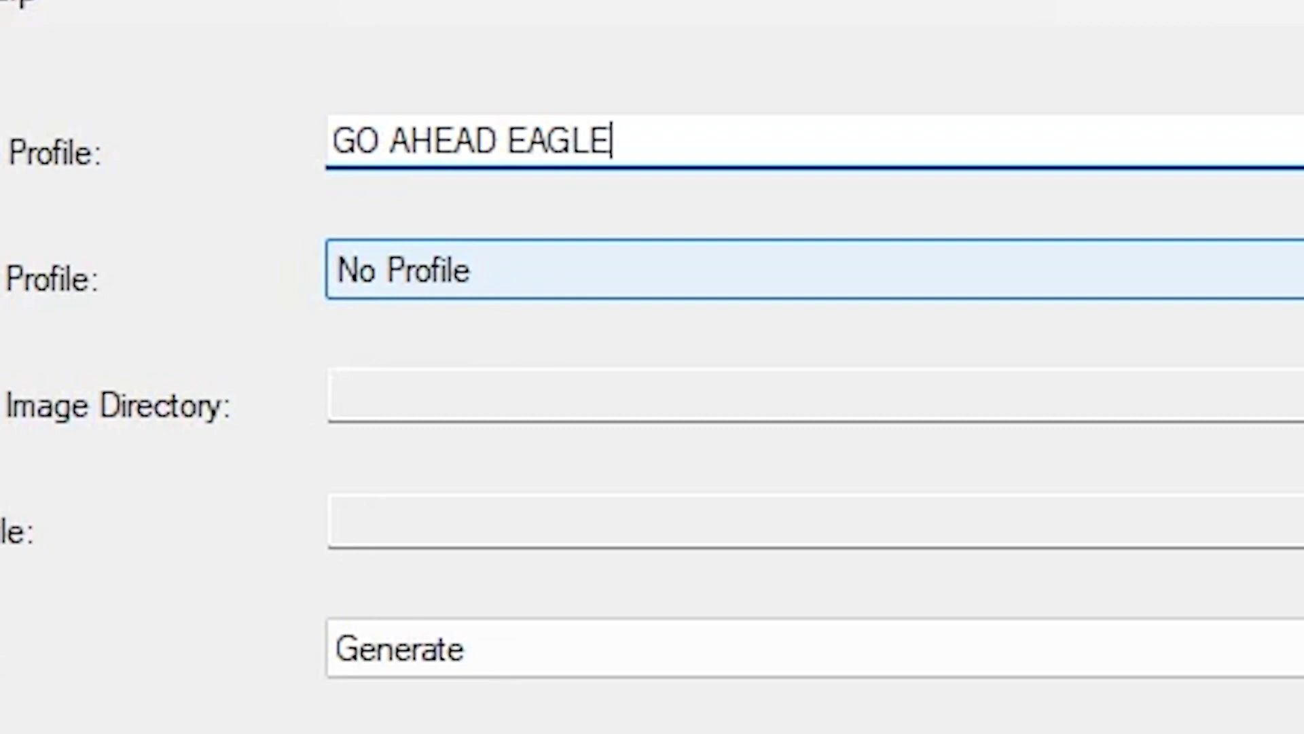
click(1249, 60)
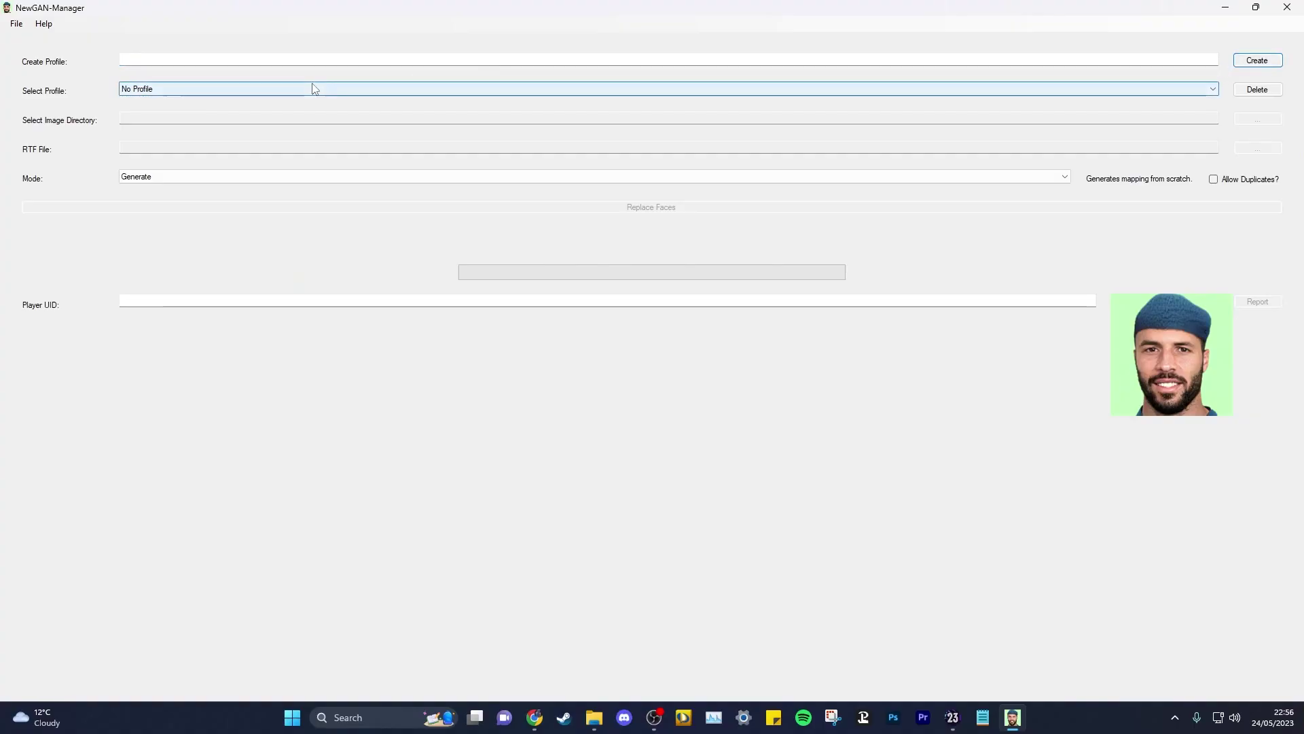
click(314, 89)
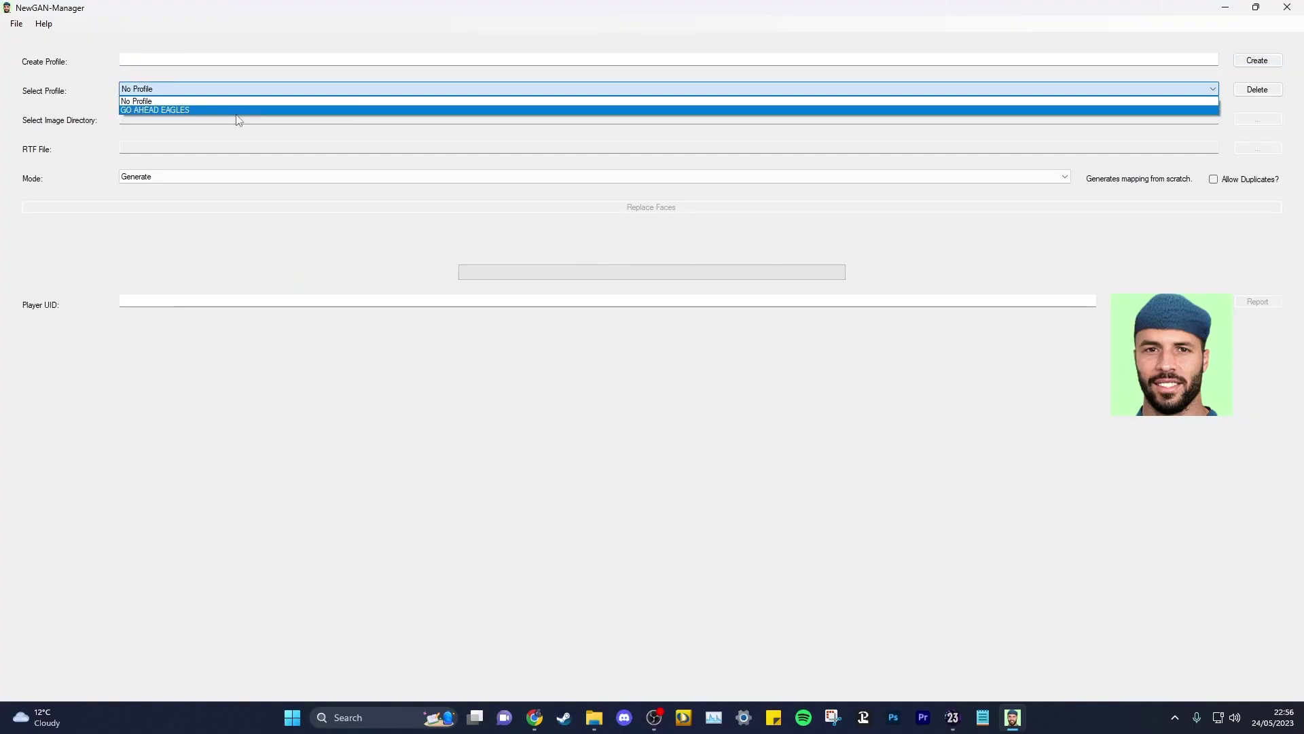
click(239, 113)
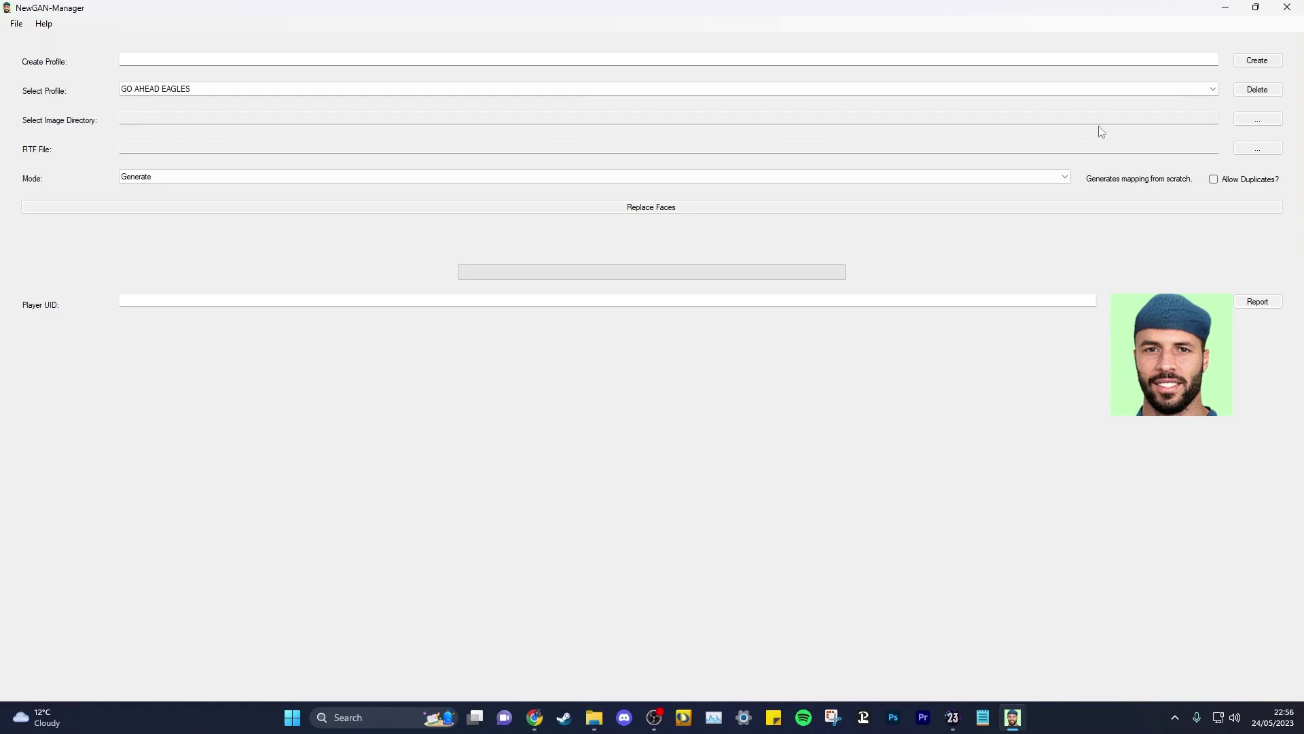
For the profile's image directory, browse through Documents and Sports Interactive to the Football Manager 2023 folder.
click(1255, 122)
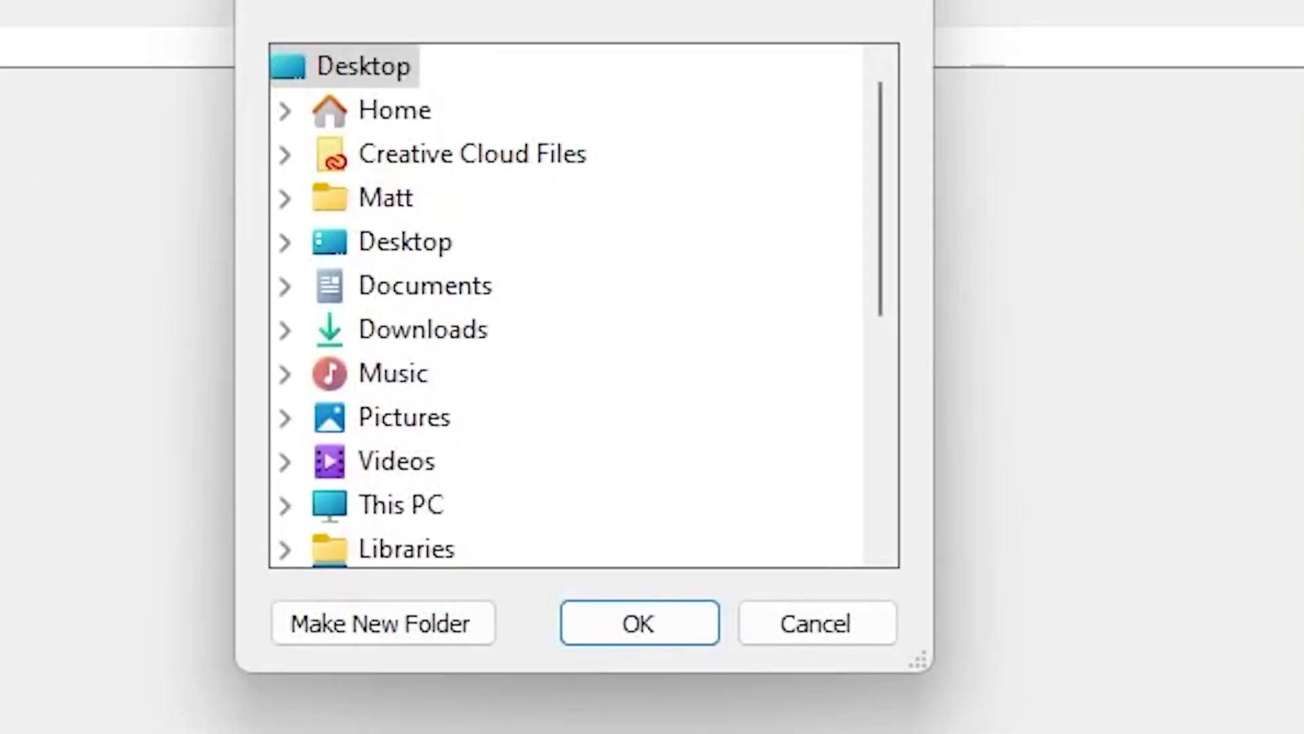
scroll(622, 390, down, 1)
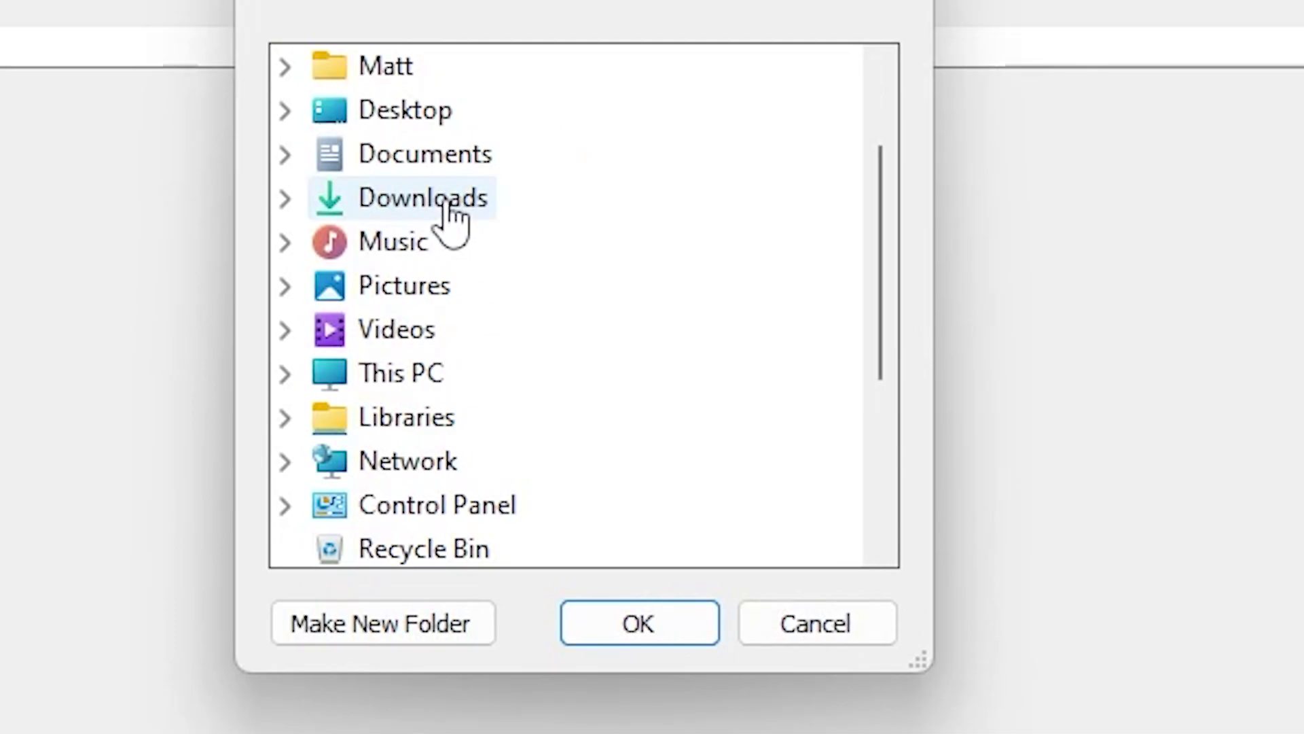
scroll(451, 169, down, 1)
scroll(458, 169, up, 2)
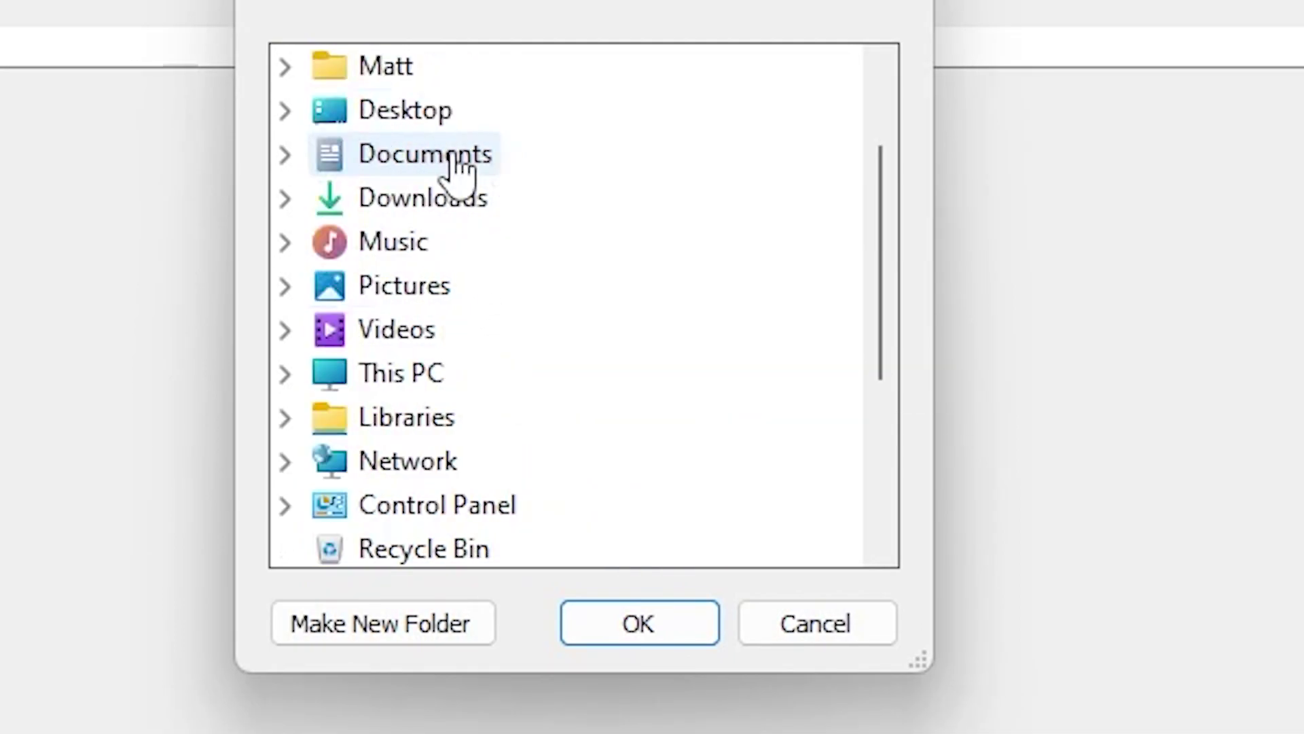
double_click(411, 299)
scroll(448, 272, down, 4)
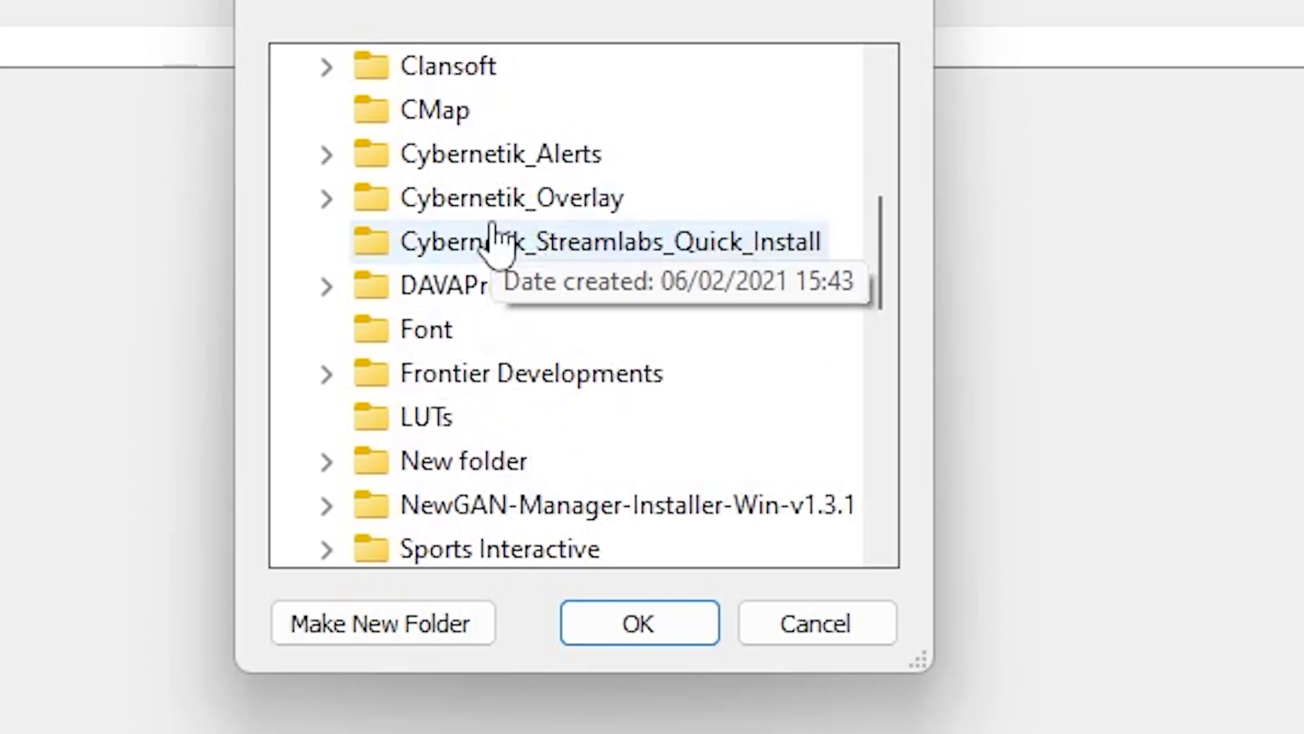
double_click(480, 288)
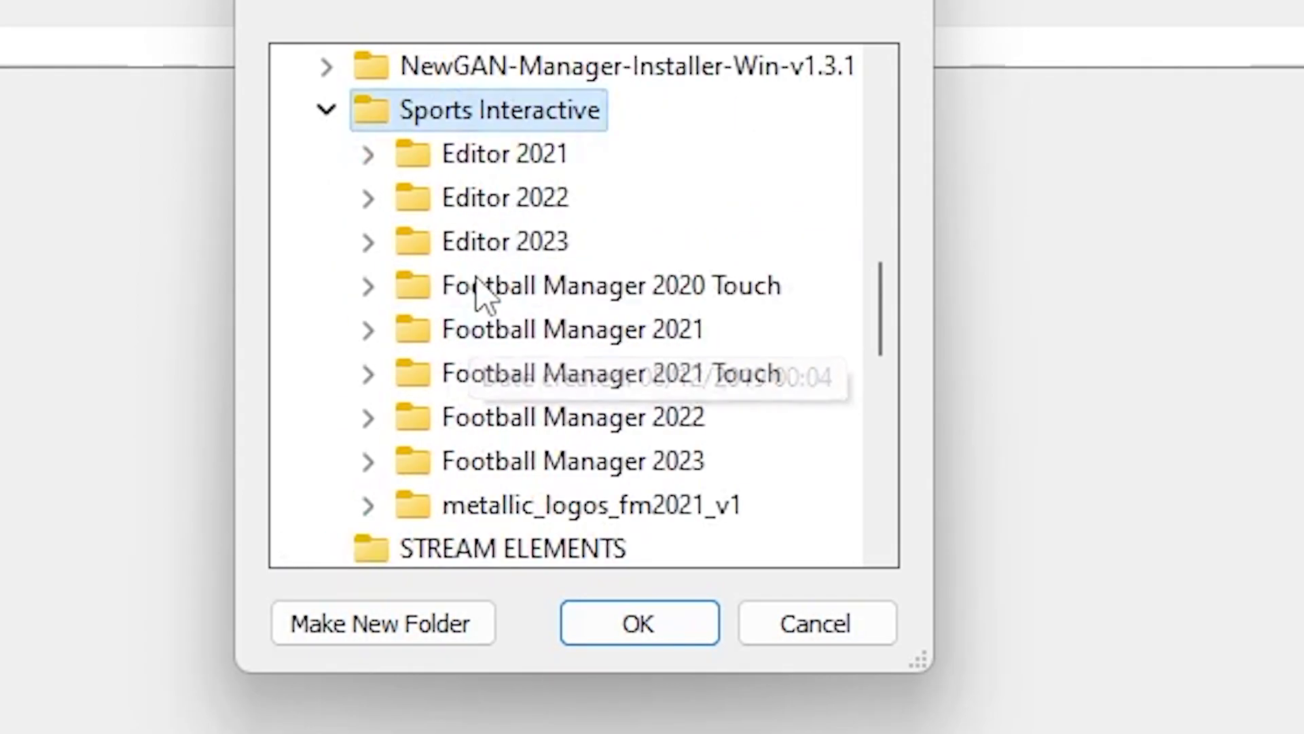
scroll(527, 411, down, 1)
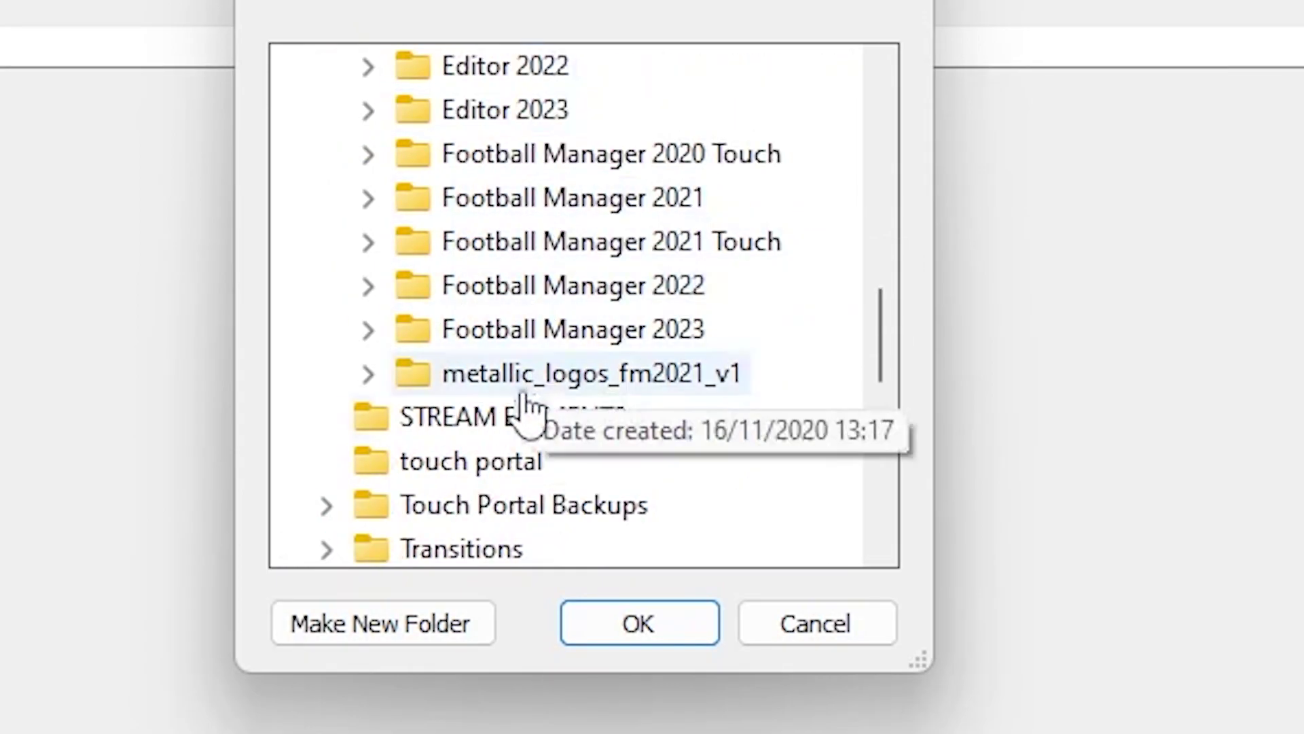
double_click(506, 350)
scroll(638, 292, down, 1)
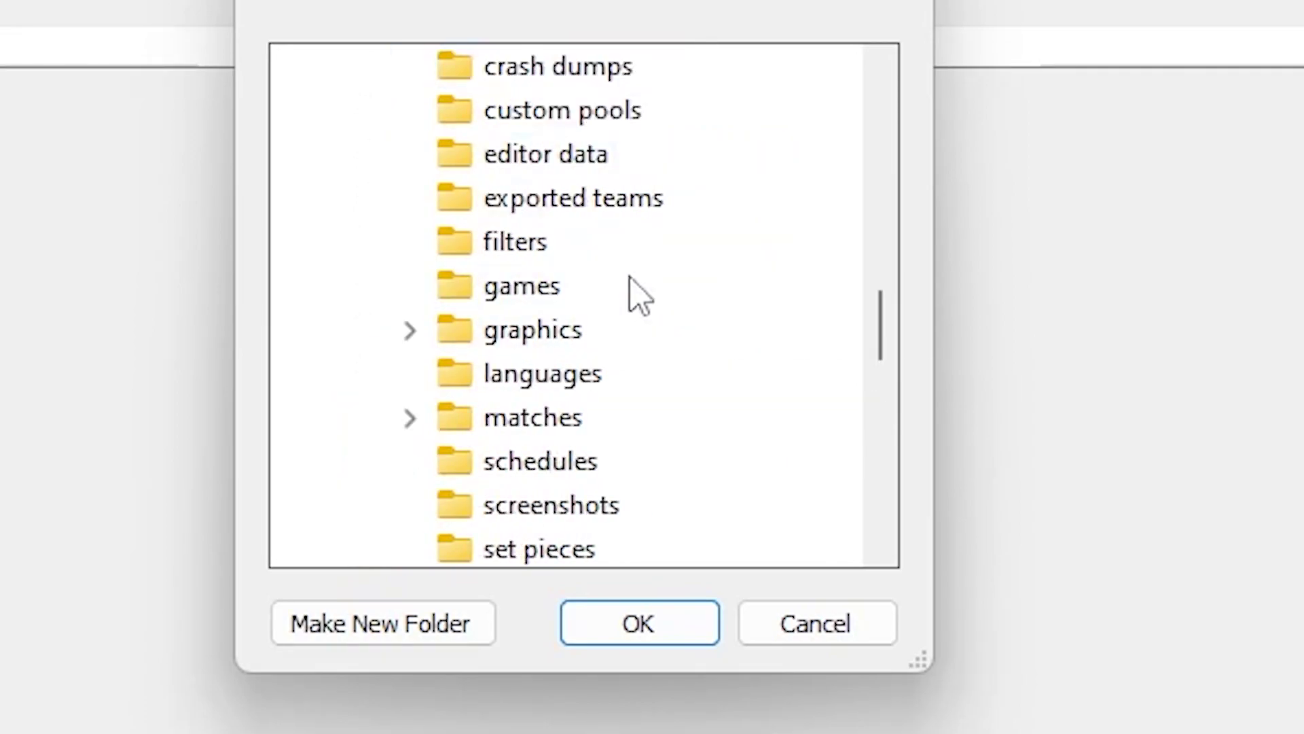
Set the image directory to the "FMUGens MEGAPACK" folder inside the graphics folder.
double_click(499, 333)
scroll(520, 343, down, 2)
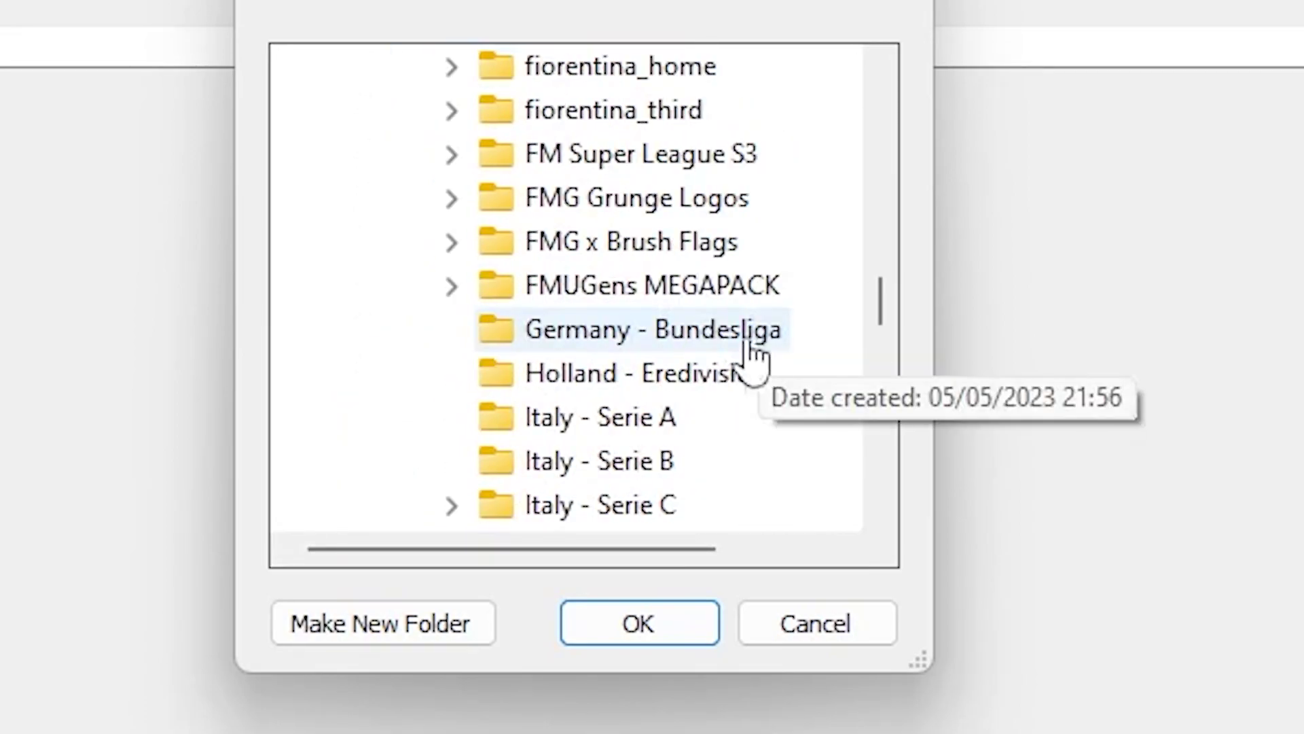
double_click(605, 292)
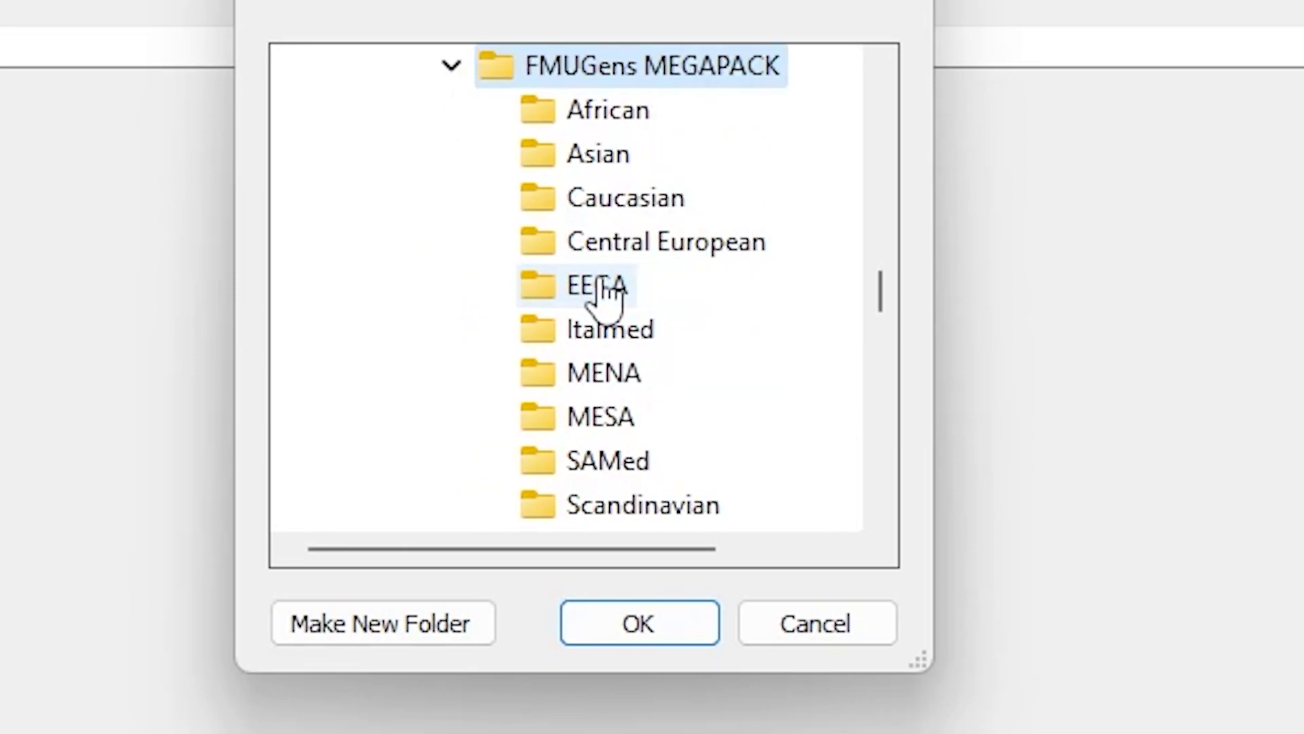
click(452, 66)
click(452, 66)
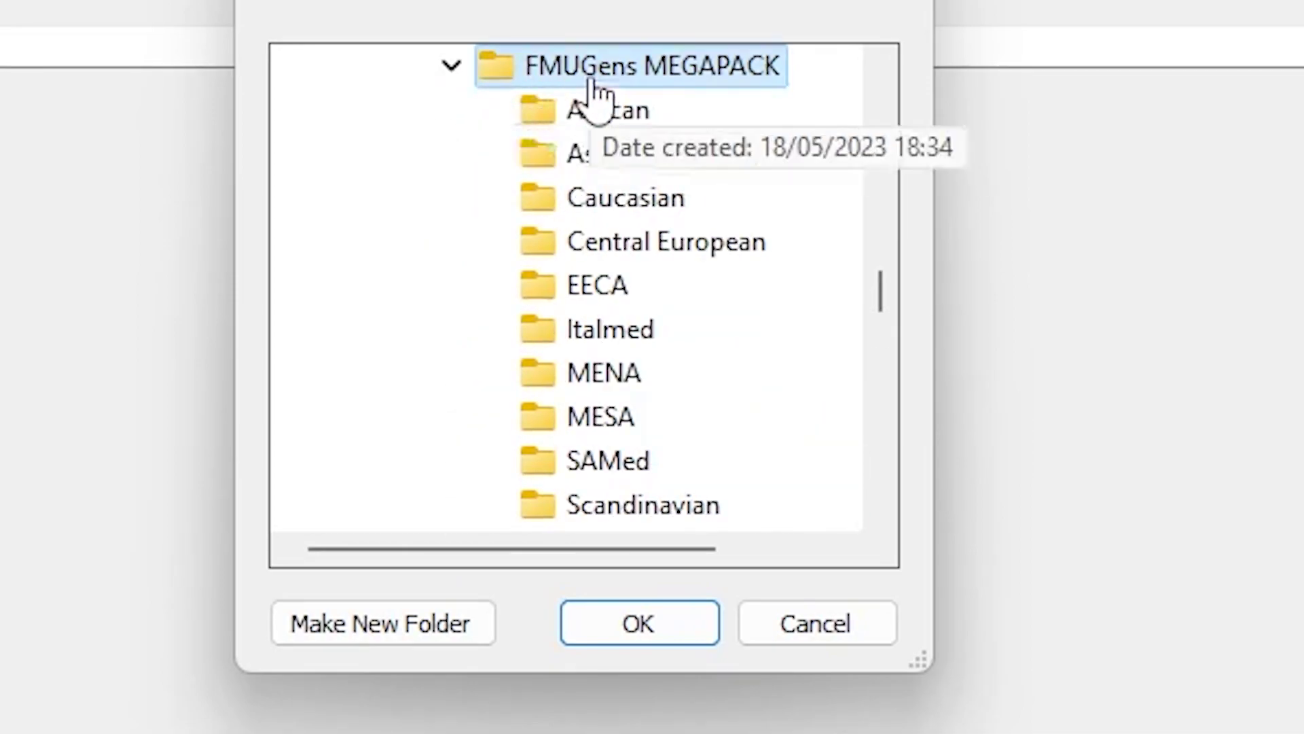
scroll(611, 292, up, 1)
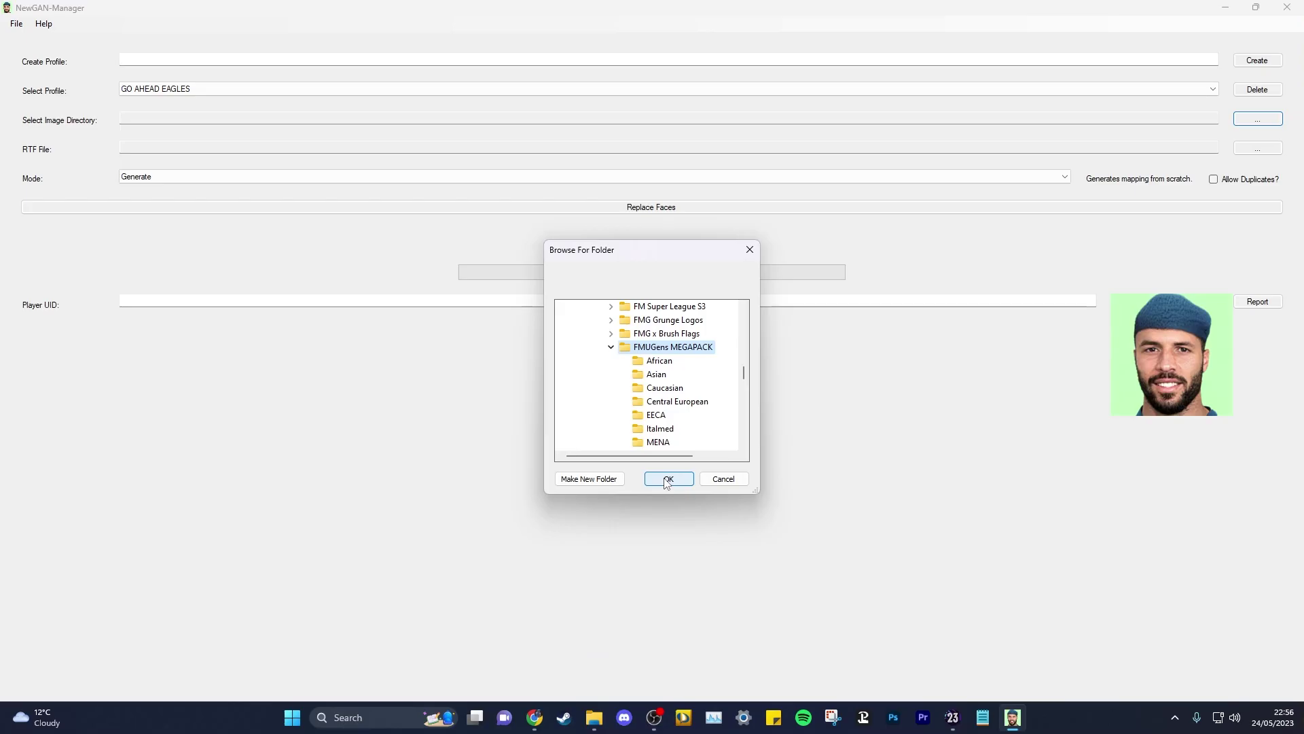
click(625, 630)
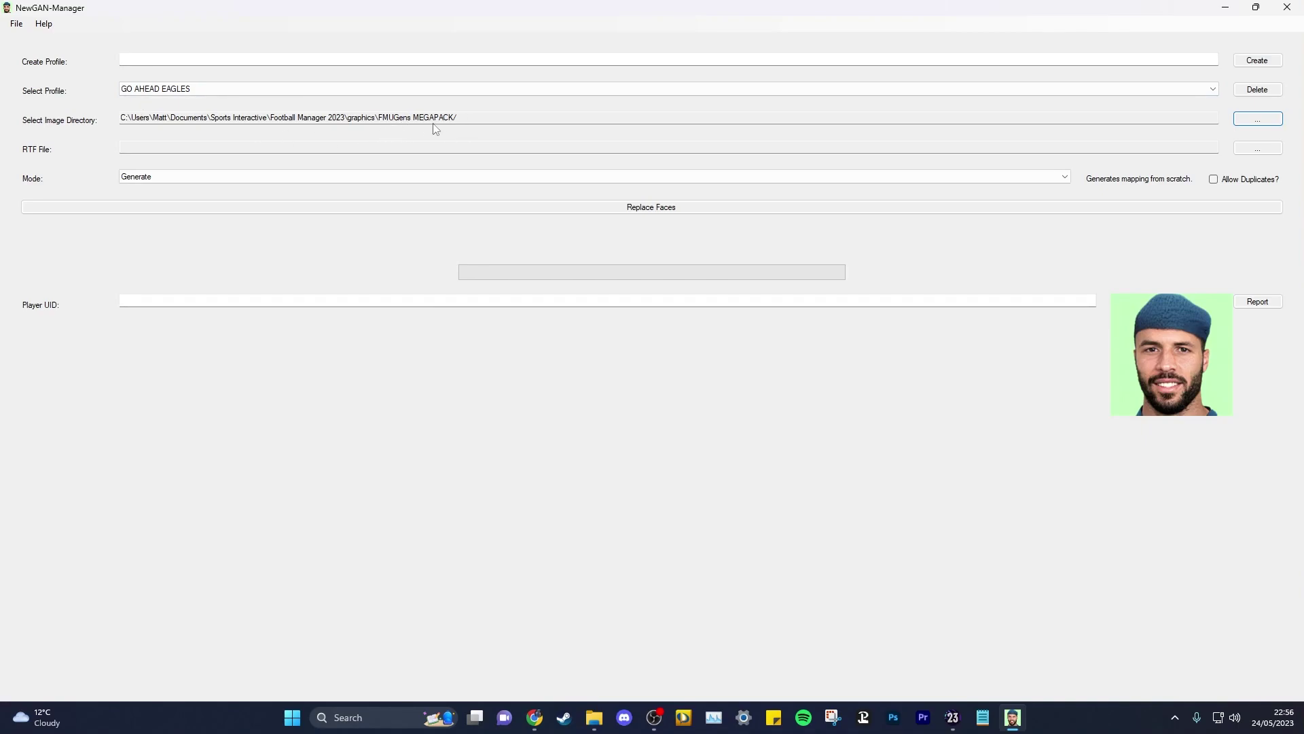
Load "EAGLES 2032" from the Football Manager 2023 folder as the RTF file.
click(1243, 149)
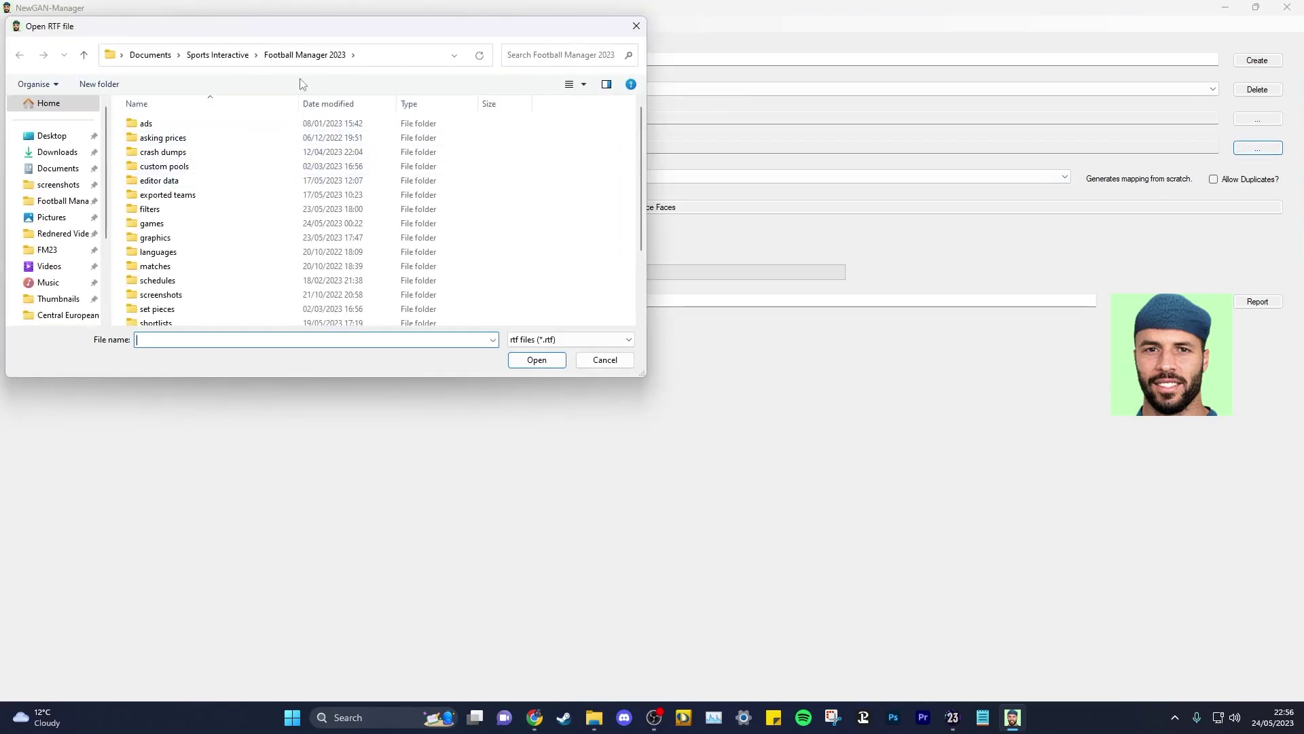
scroll(203, 190, down, 3)
click(189, 303)
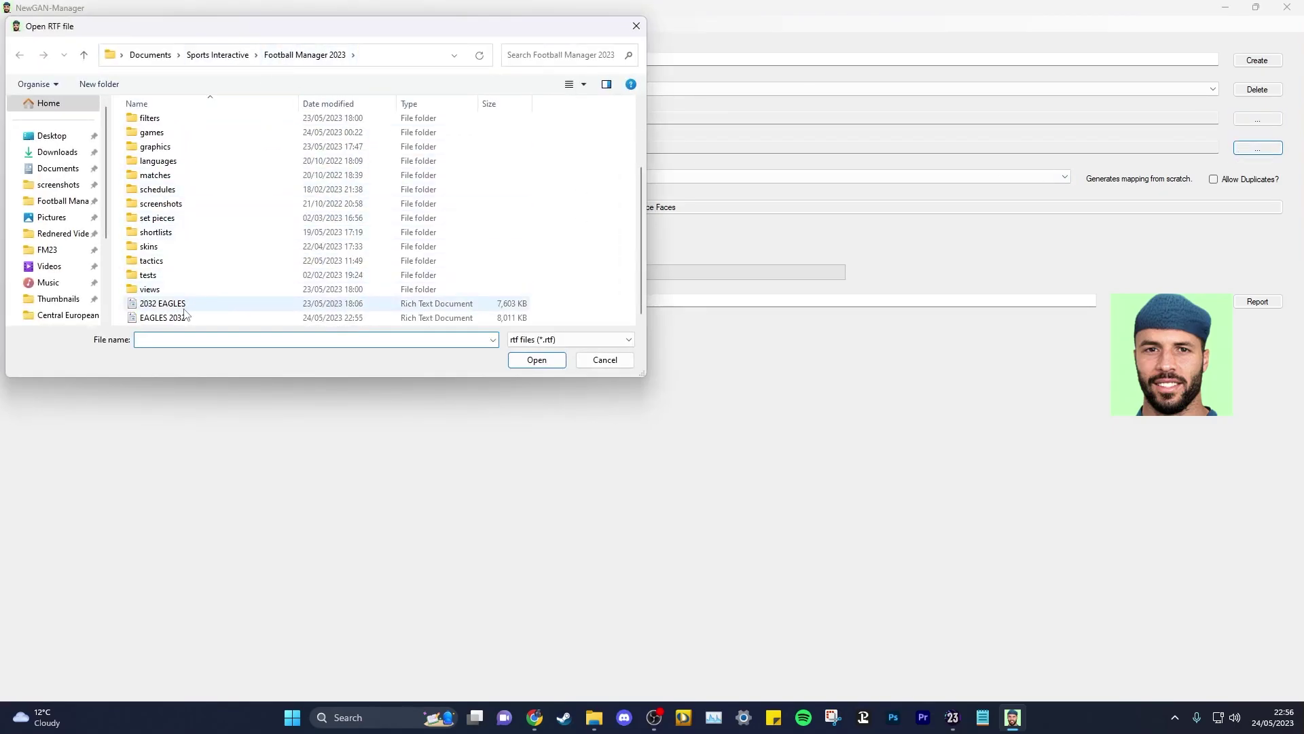
scroll(377, 212, up, 2)
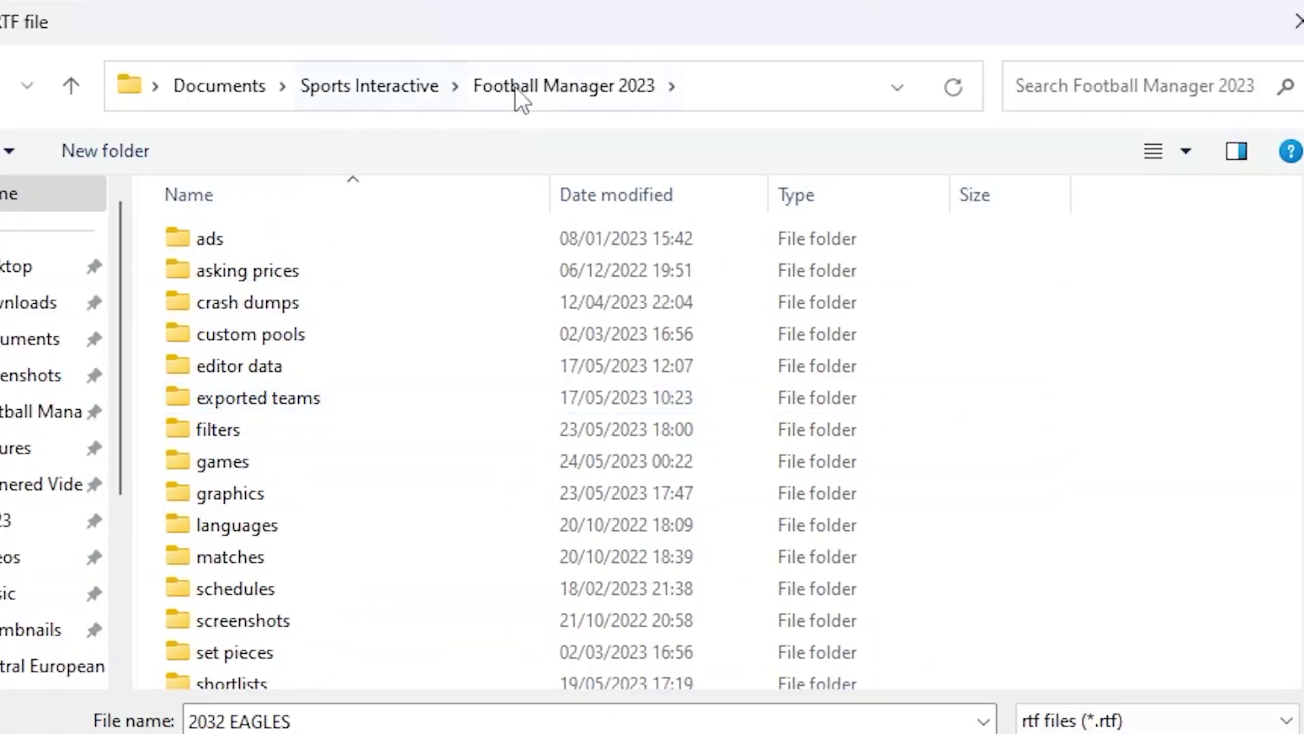
scroll(457, 466, down, 2)
click(309, 680)
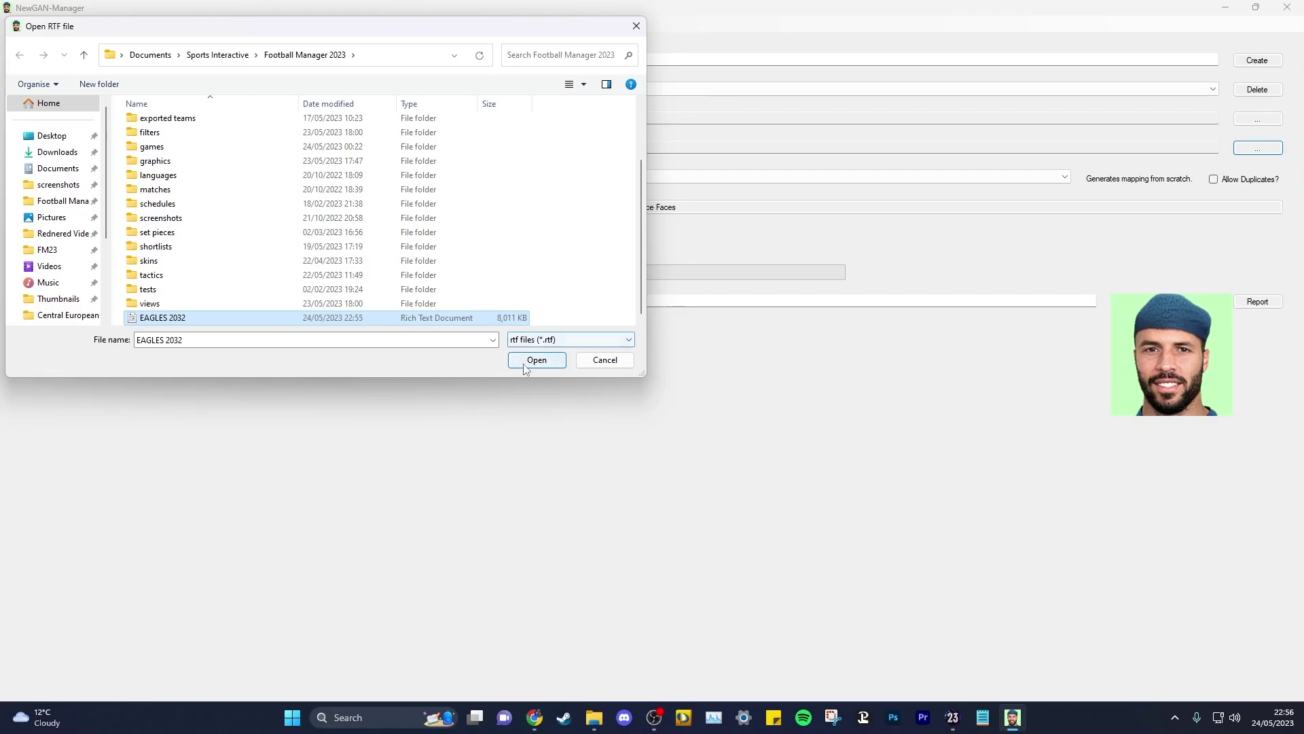
click(524, 365)
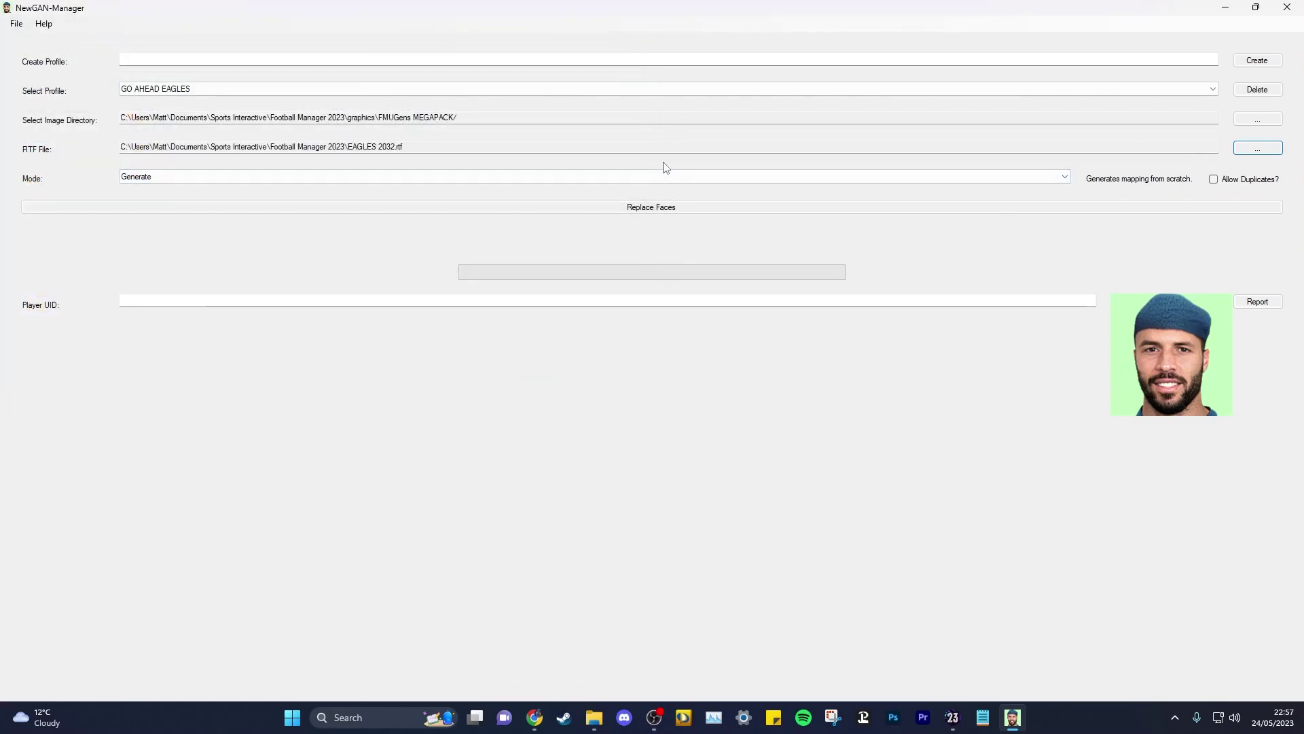
Allow duplicates, keep the mode on Generate, and run the face replacement until it can be acknowledged.
click(1215, 180)
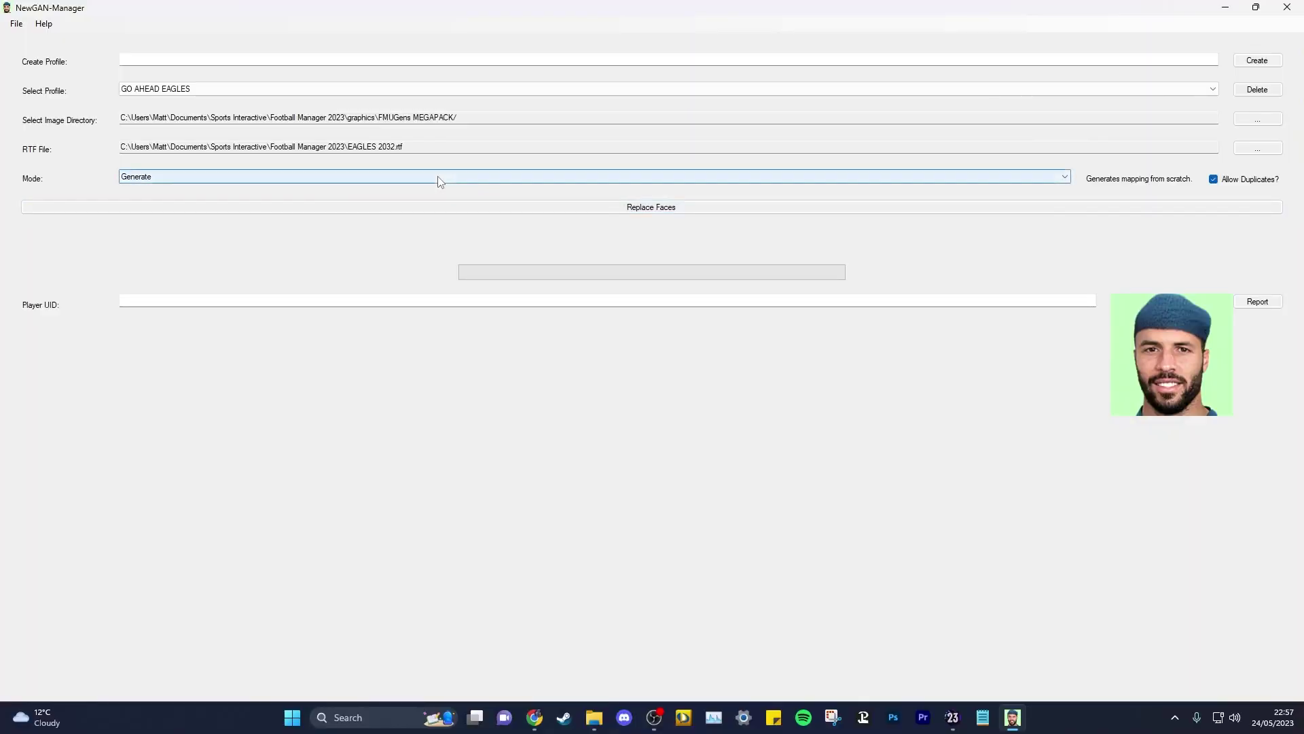
click(439, 179)
click(439, 179)
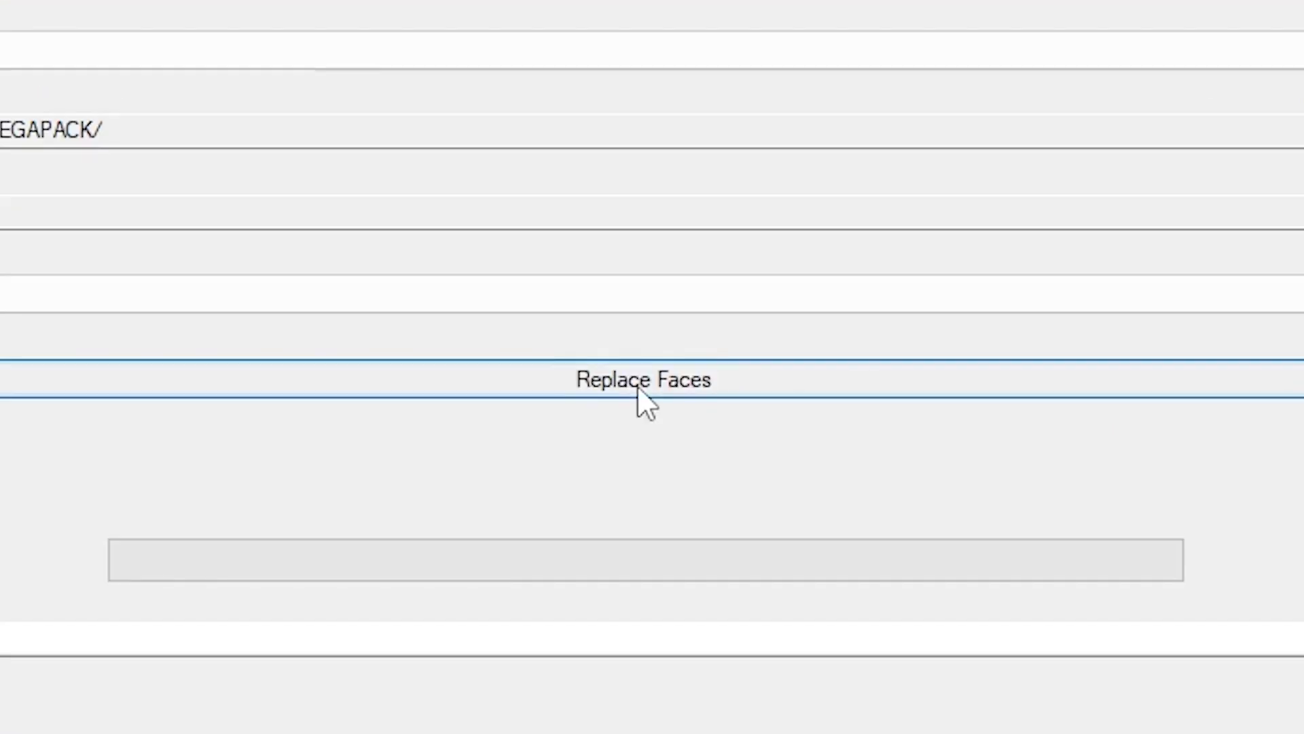
click(638, 387)
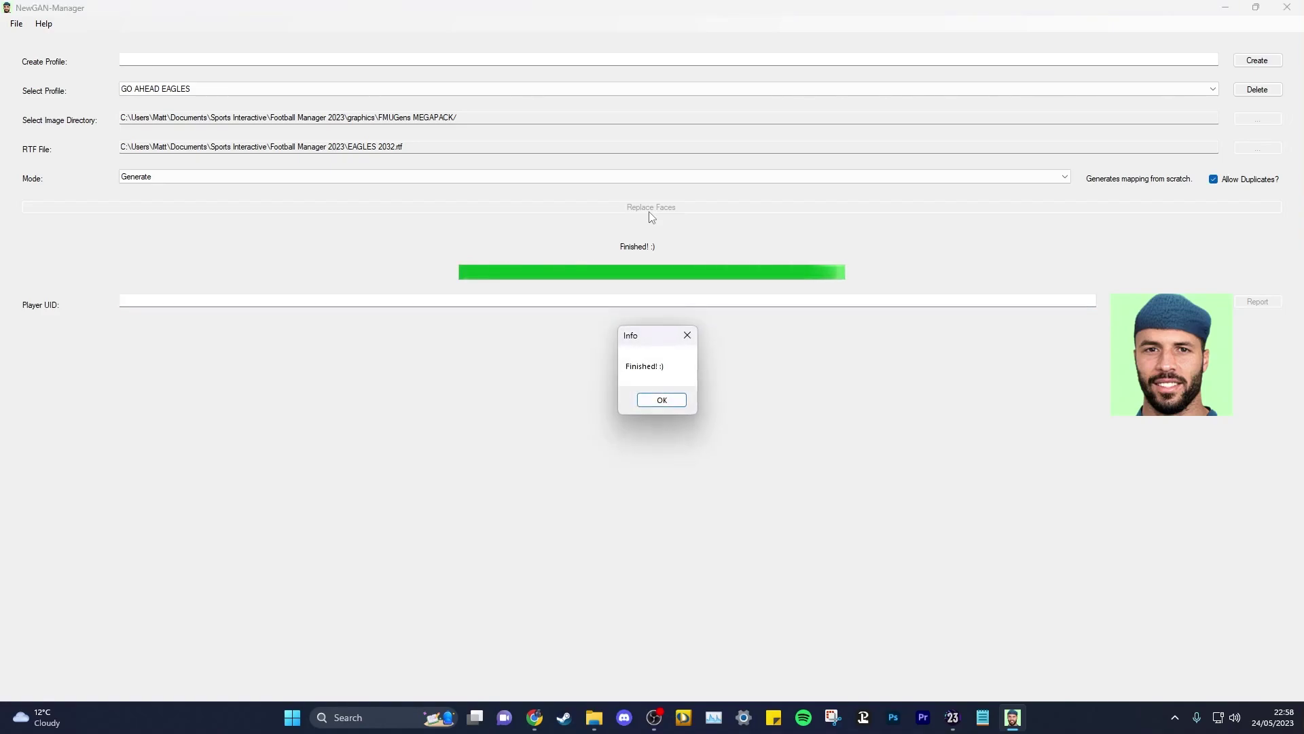
click(663, 401)
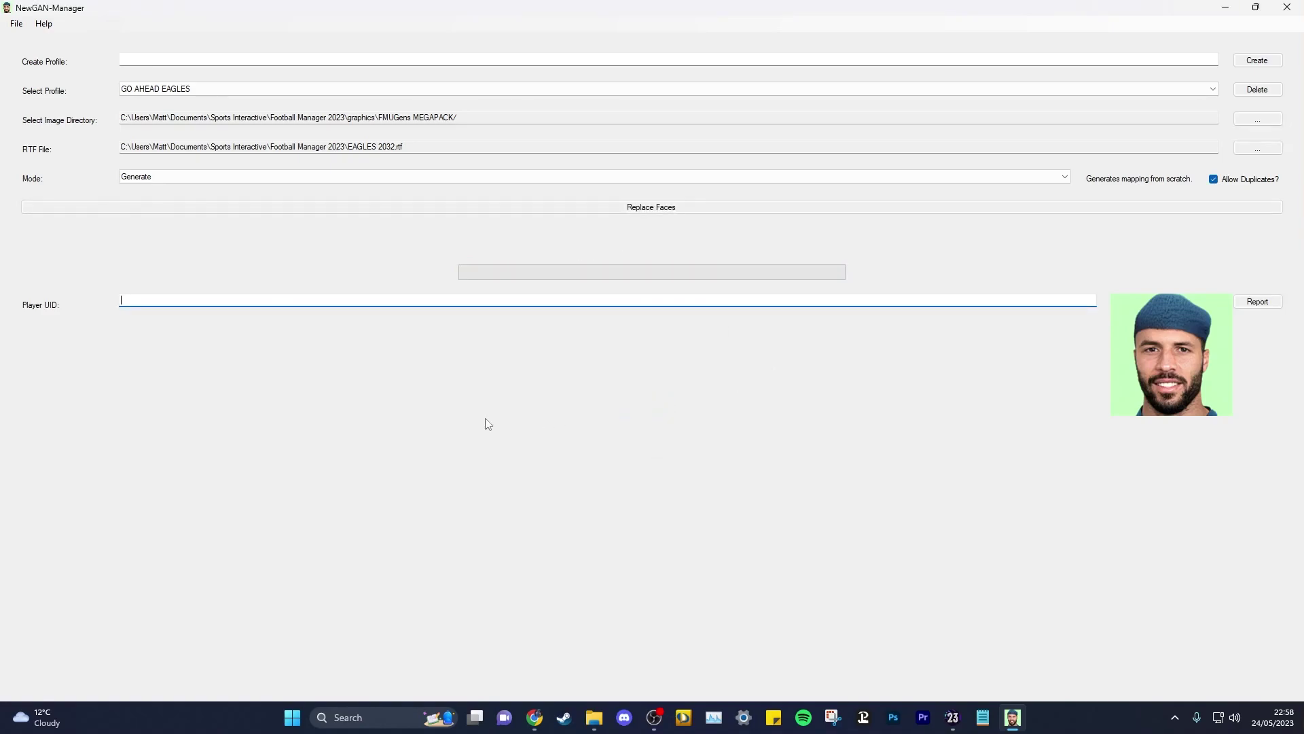
Switch to Football Manager 2023 and retire the unemployed extra manager from football.
click(946, 718)
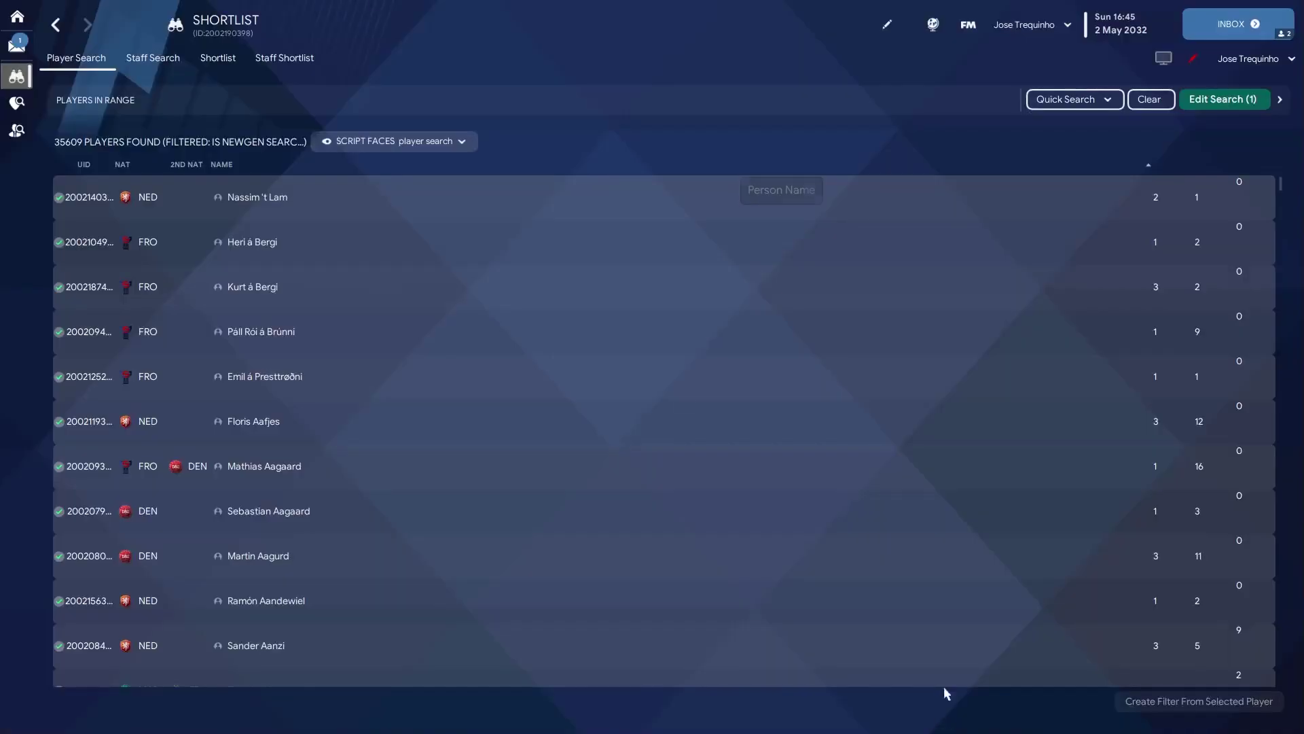
click(1067, 27)
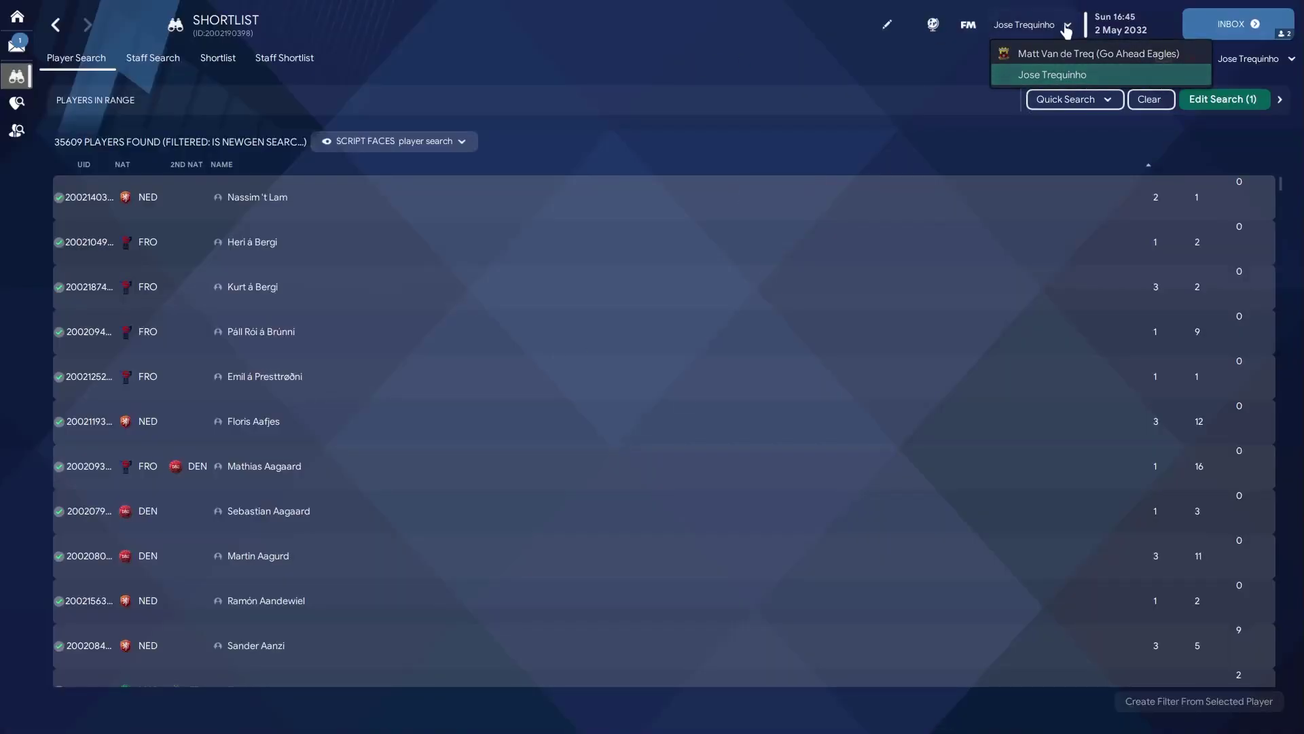
click(17, 15)
mouse_move(97, 62)
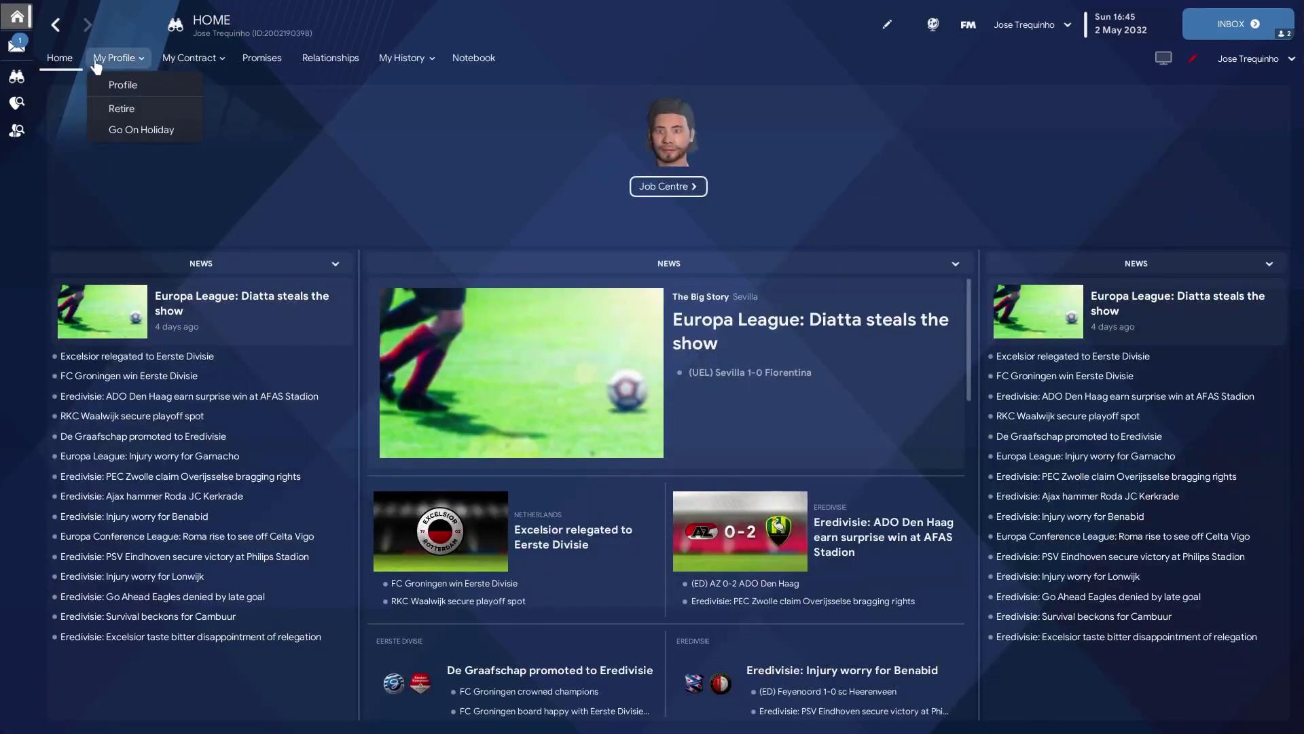
click(122, 109)
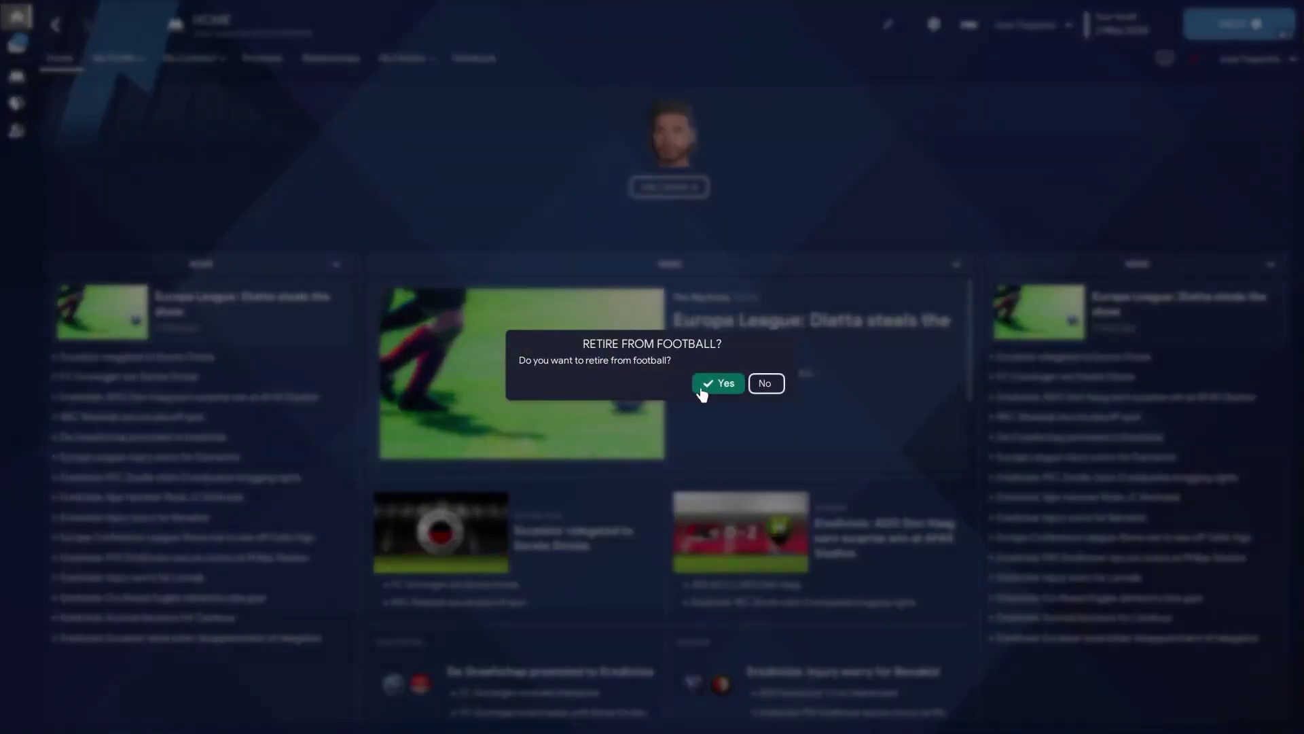
click(727, 384)
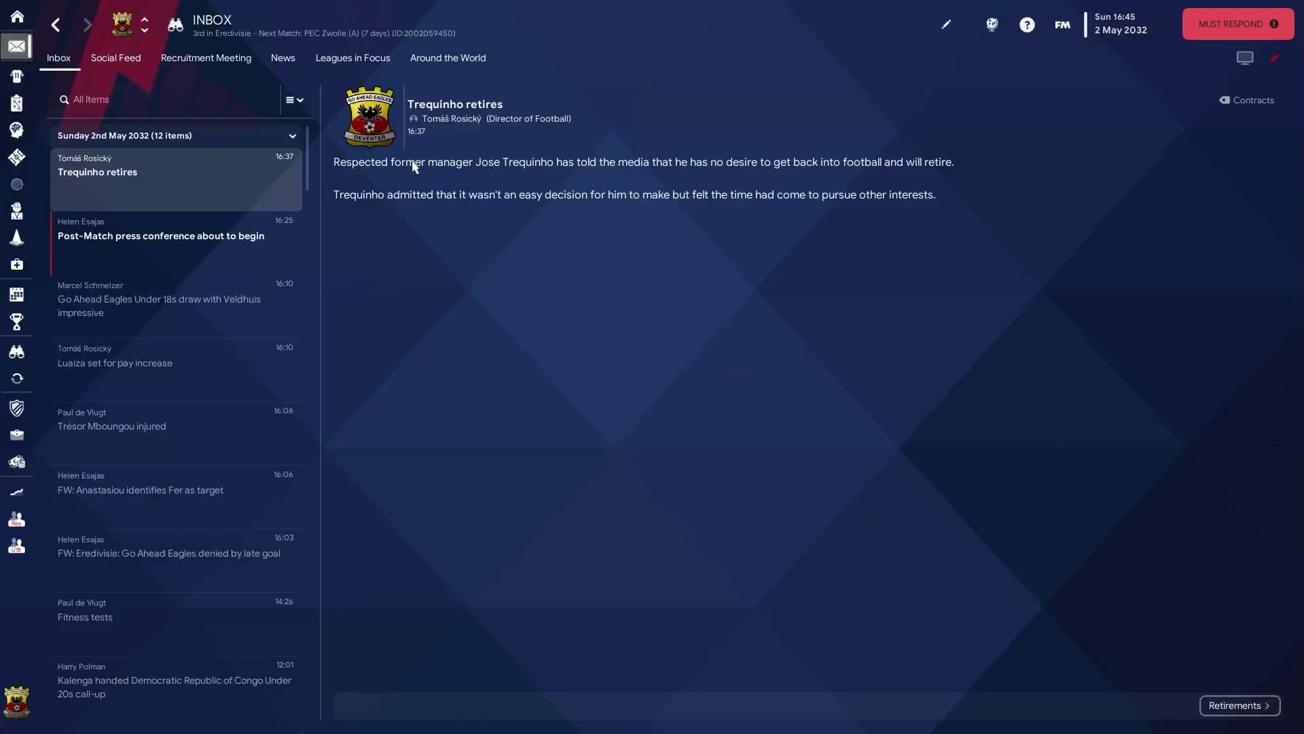
Open the striker's profile from the pay-increase inbox message and examine his career history and overview portrait.
click(218, 364)
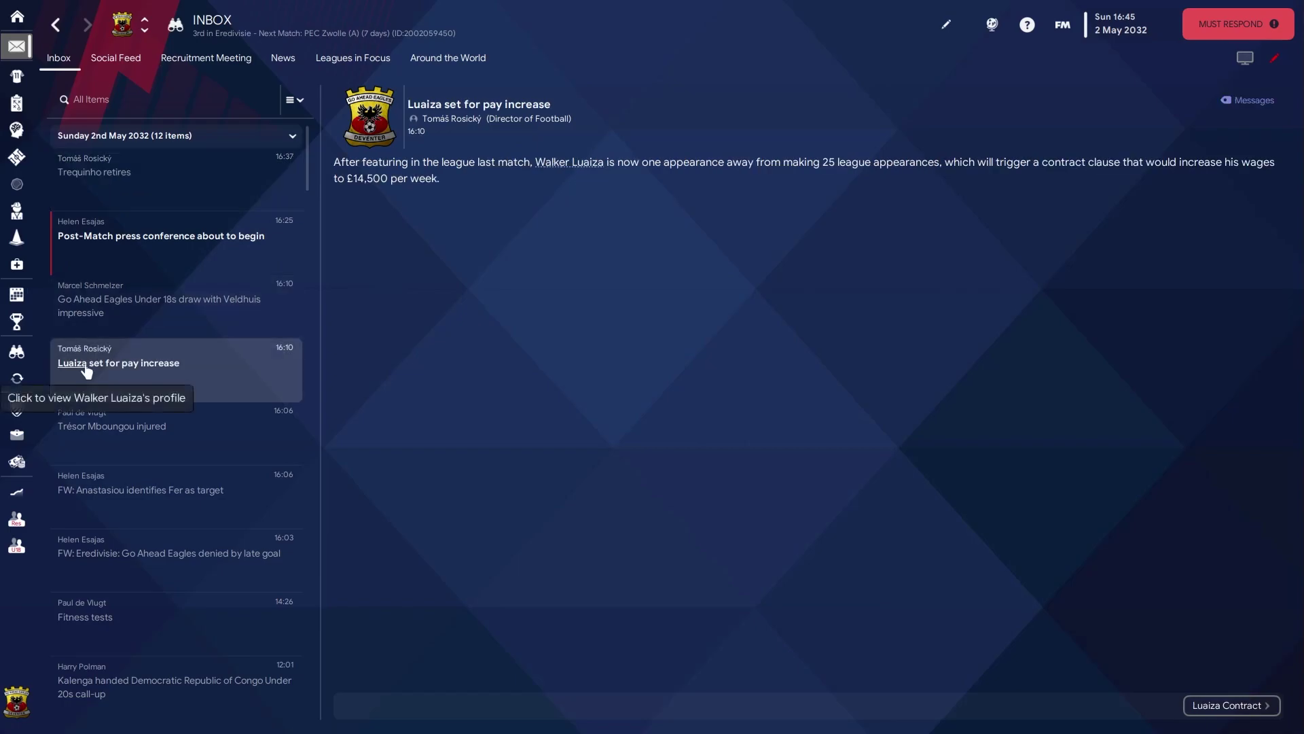
click(85, 367)
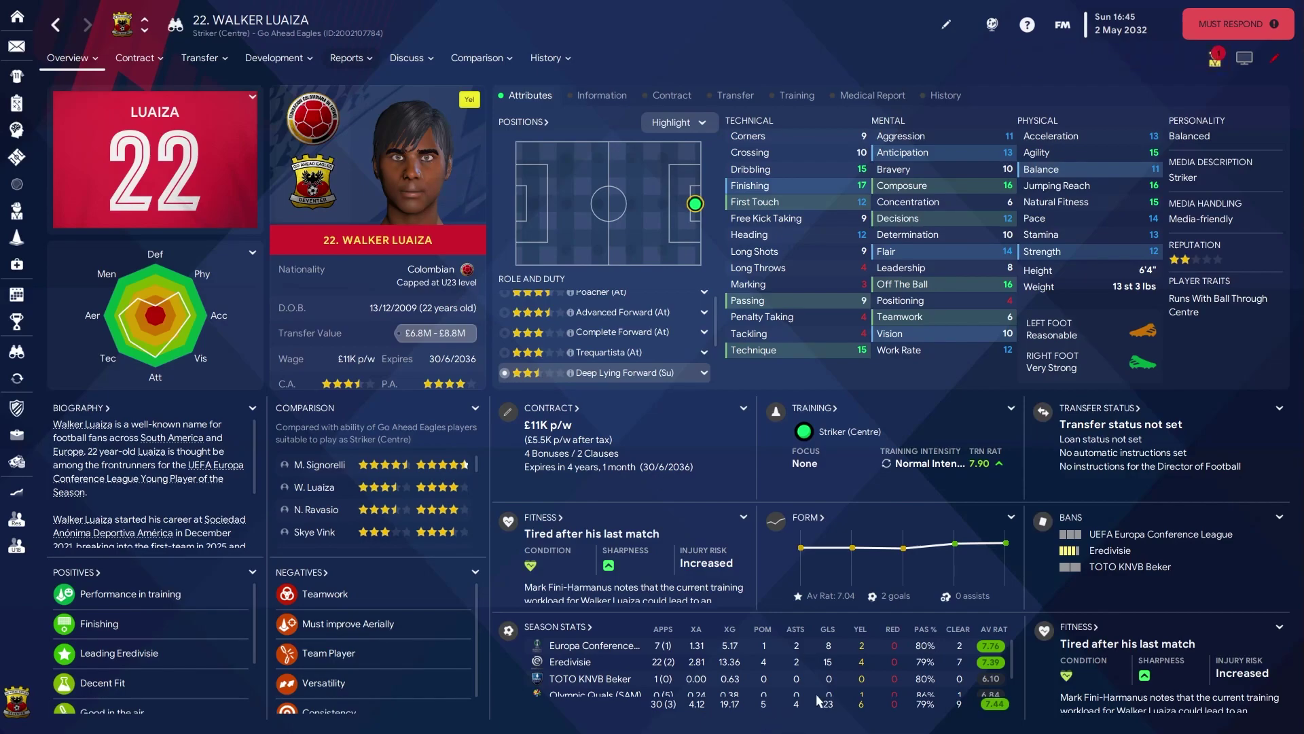
click(548, 58)
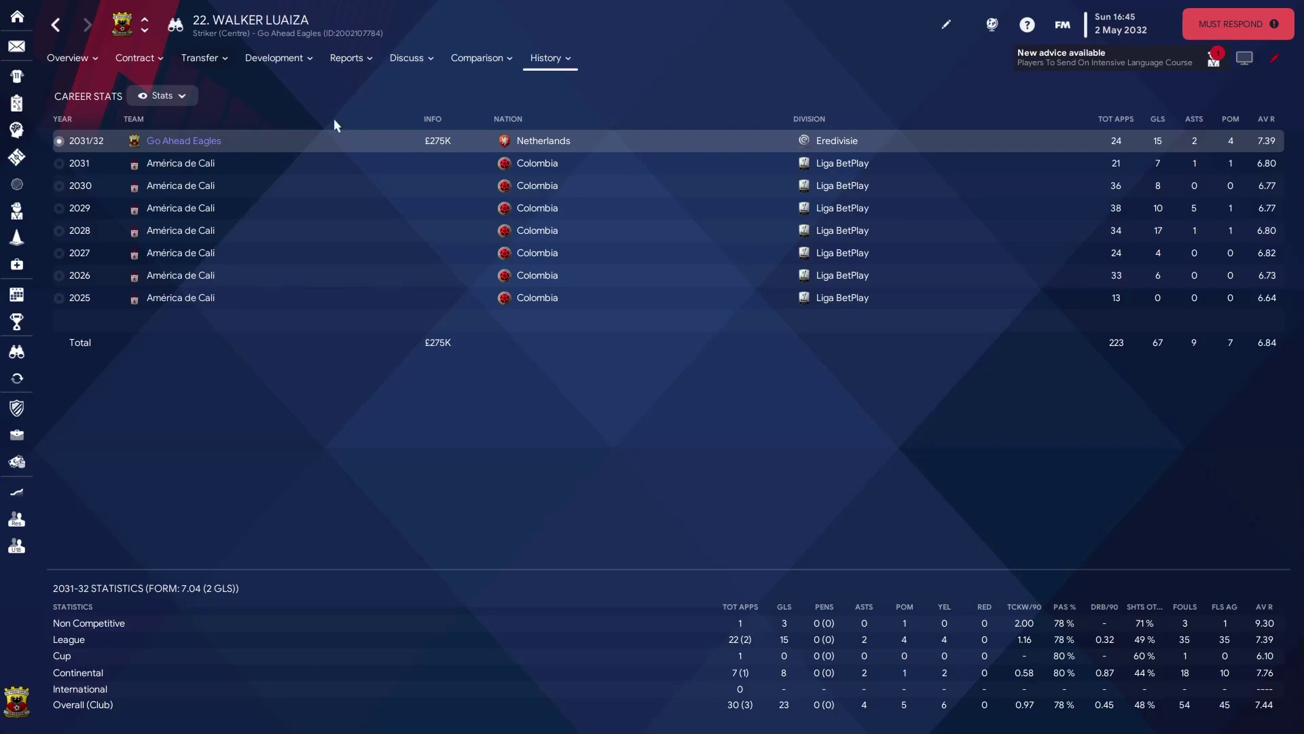
click(55, 62)
click(78, 85)
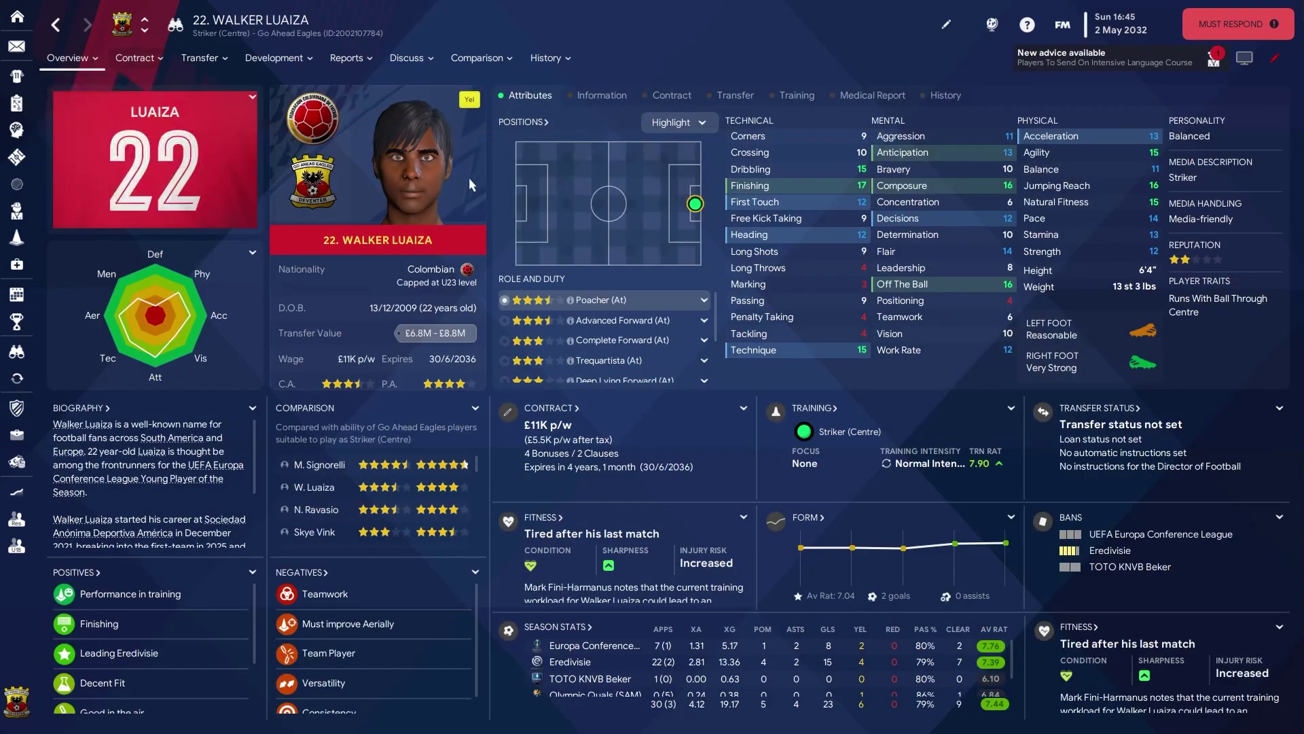
Clear the graphics cache and reload the skin in the game preferences.
click(1064, 25)
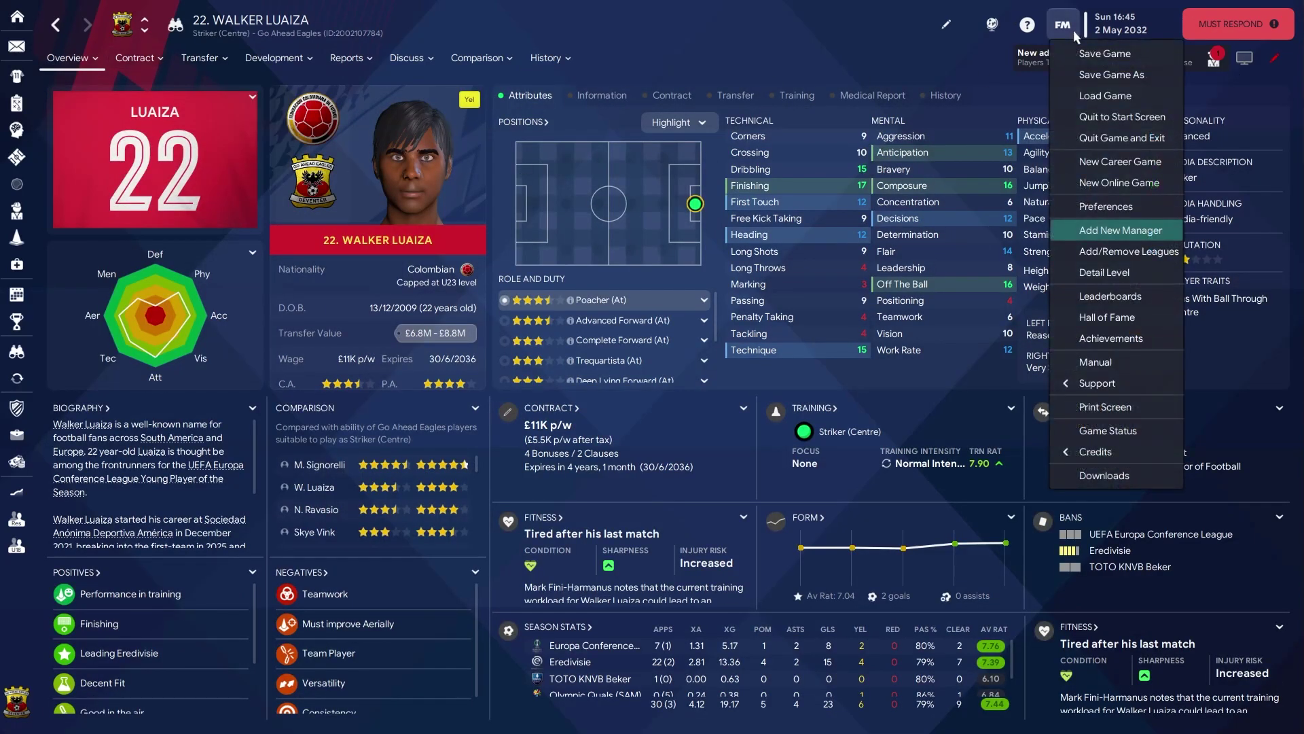
click(1106, 207)
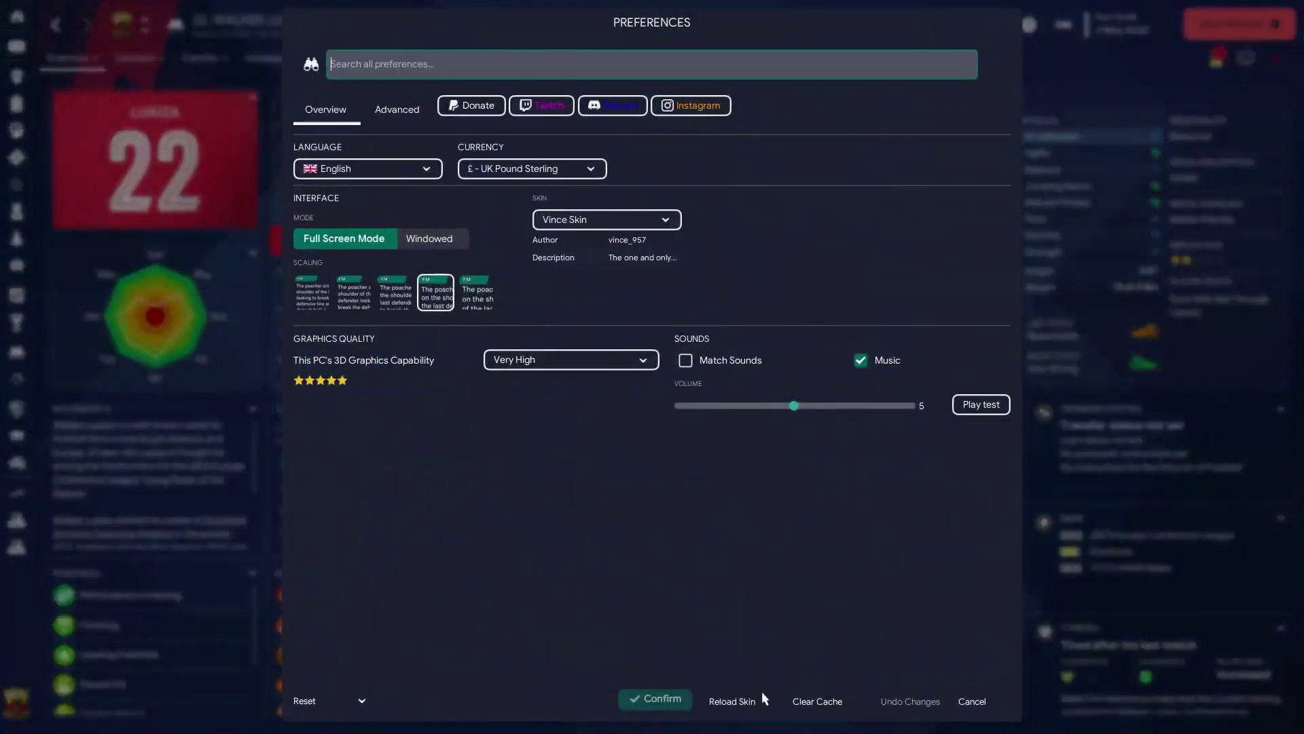
click(805, 706)
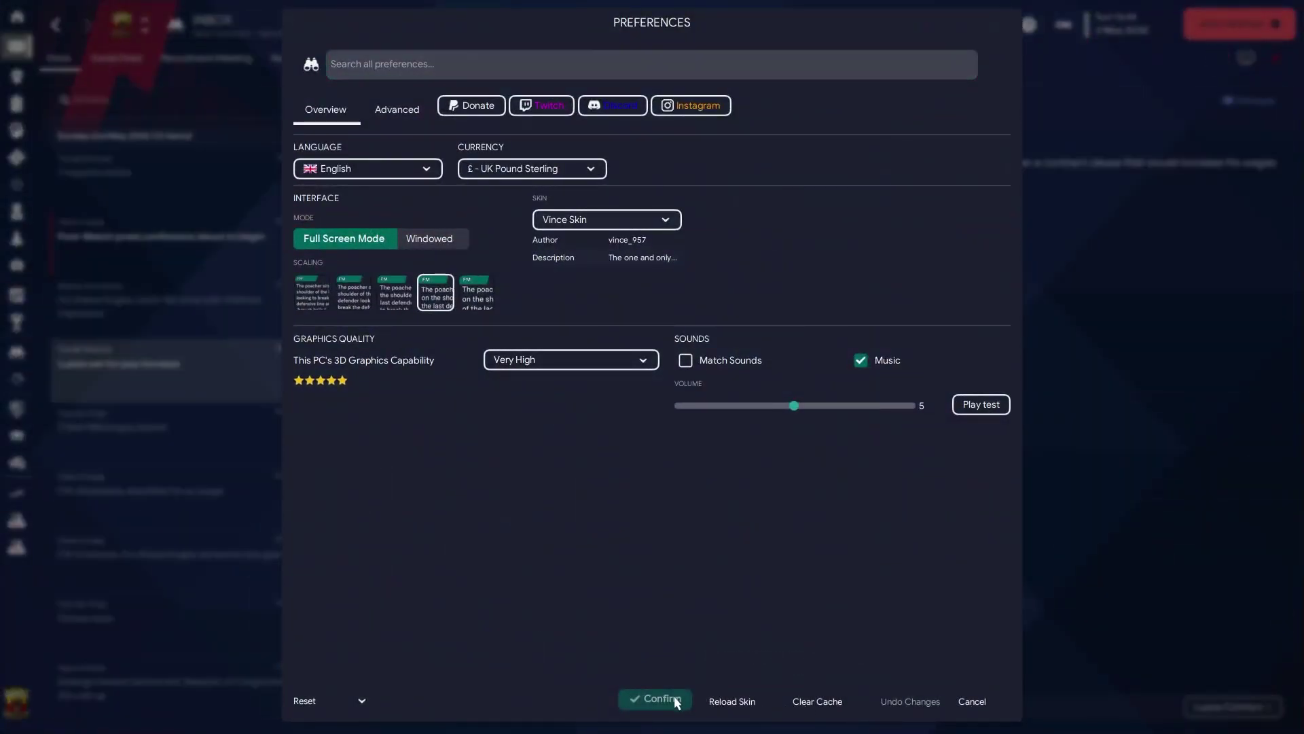
click(722, 703)
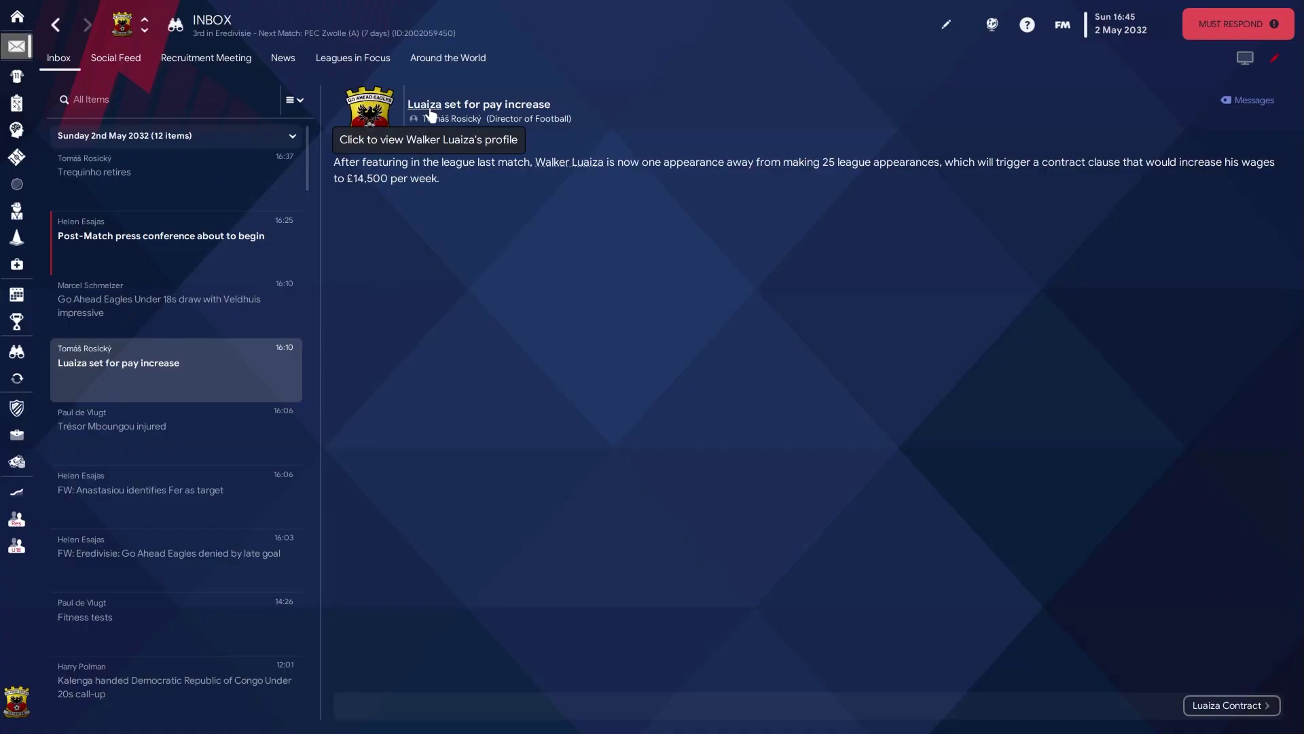
Check the portraits of the striker from the pay-increase message and the Argentine forward in the squad list.
click(430, 109)
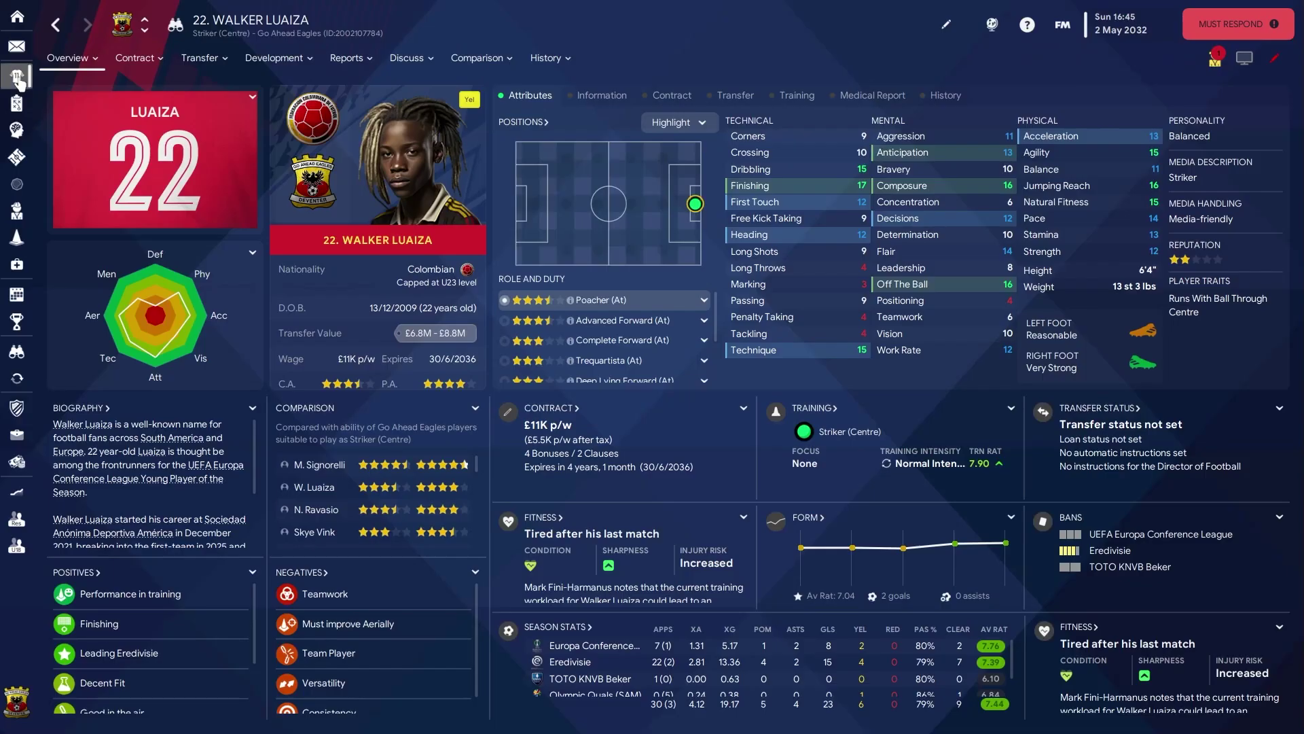
click(17, 75)
scroll(465, 462, down, 2)
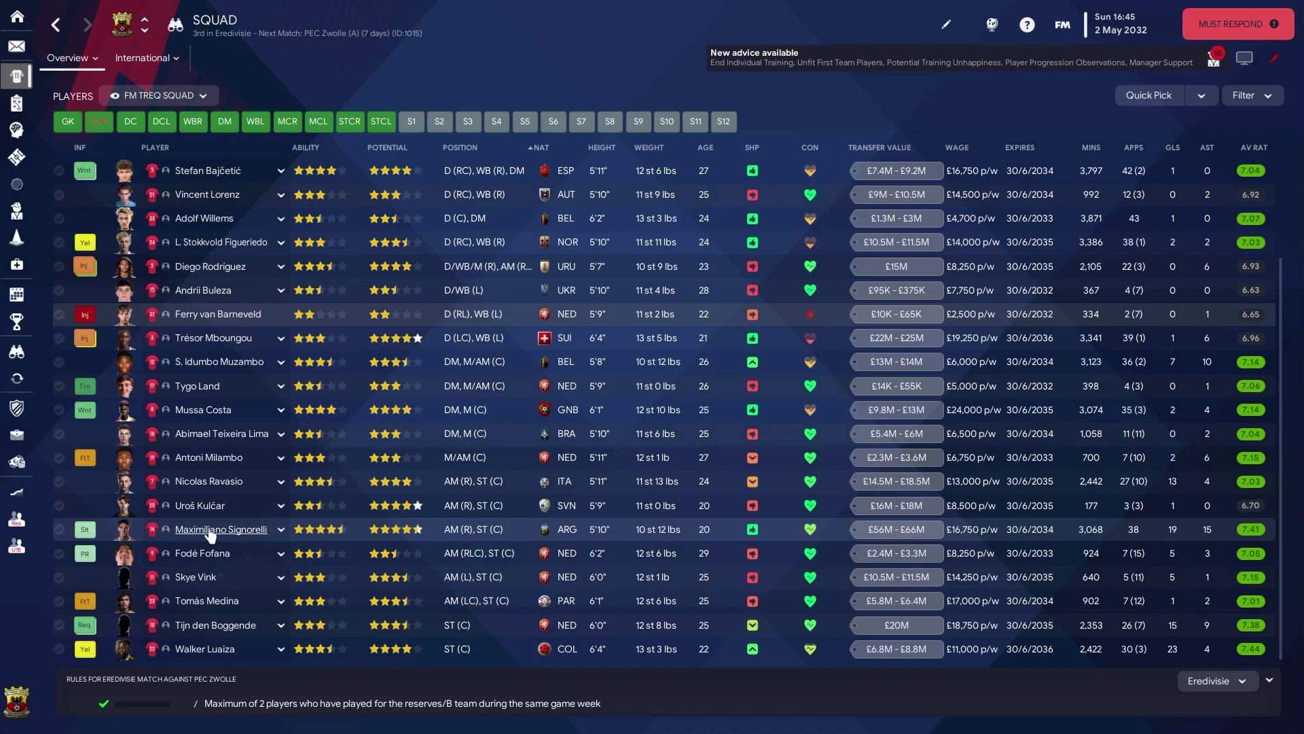
click(210, 533)
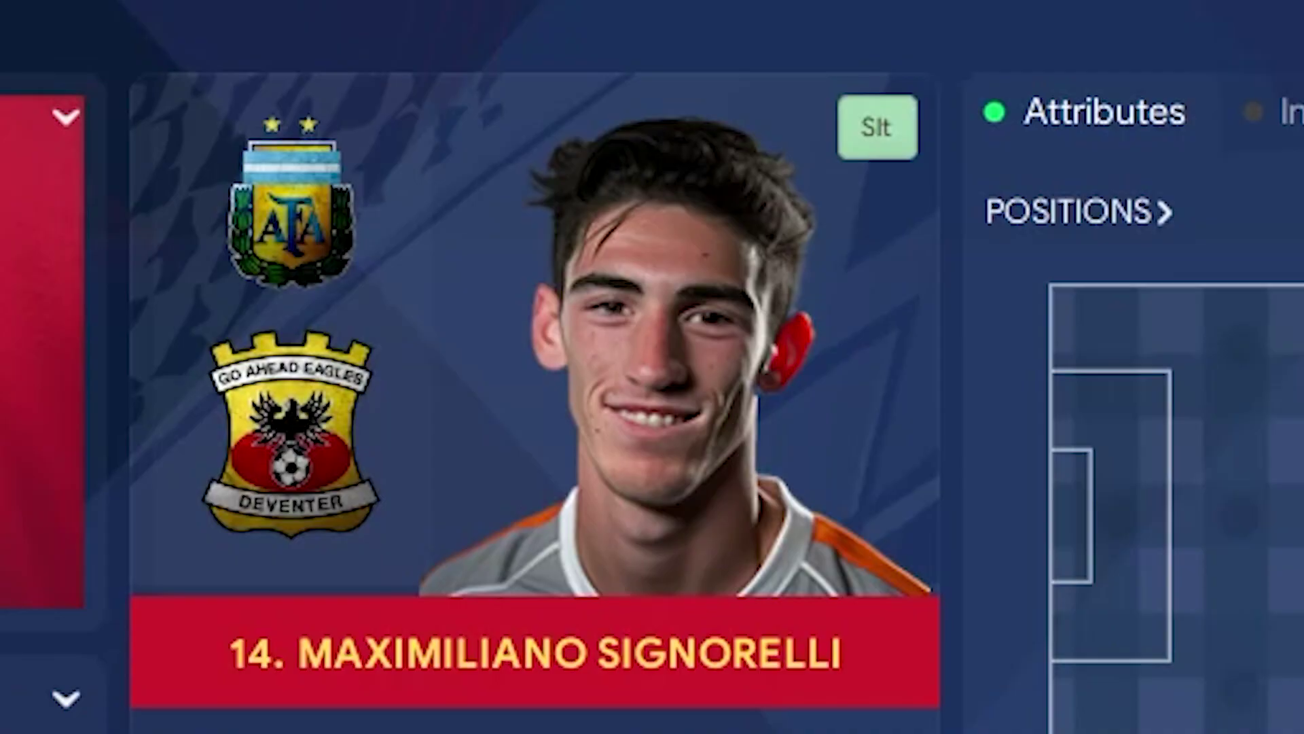